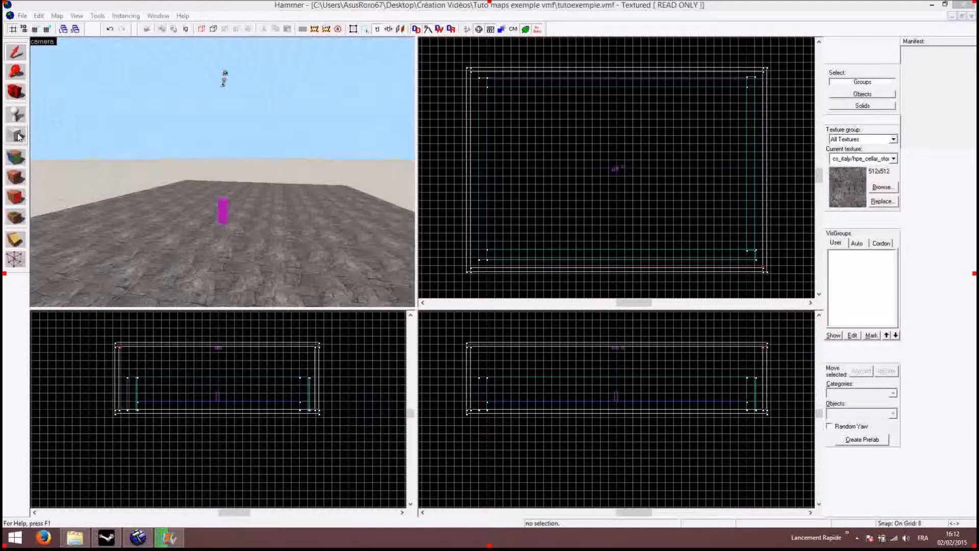
- Browse the available floor textures and filter the texture browser by "wall" without choosing one
{"action": "left_click", "coordinate": [17, 135]}
{"action": "left_click", "coordinate": [16, 136]}
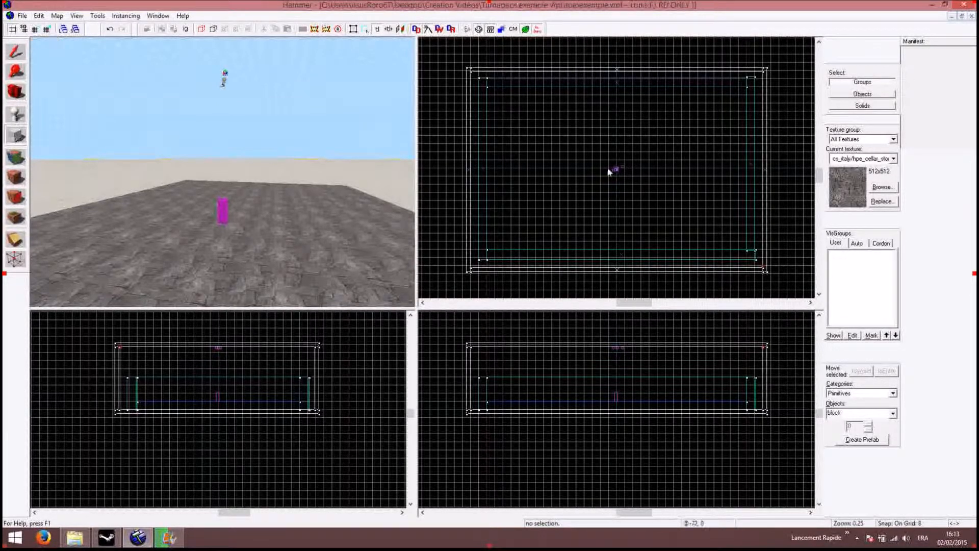
{"action": "left_click", "coordinate": [882, 186]}
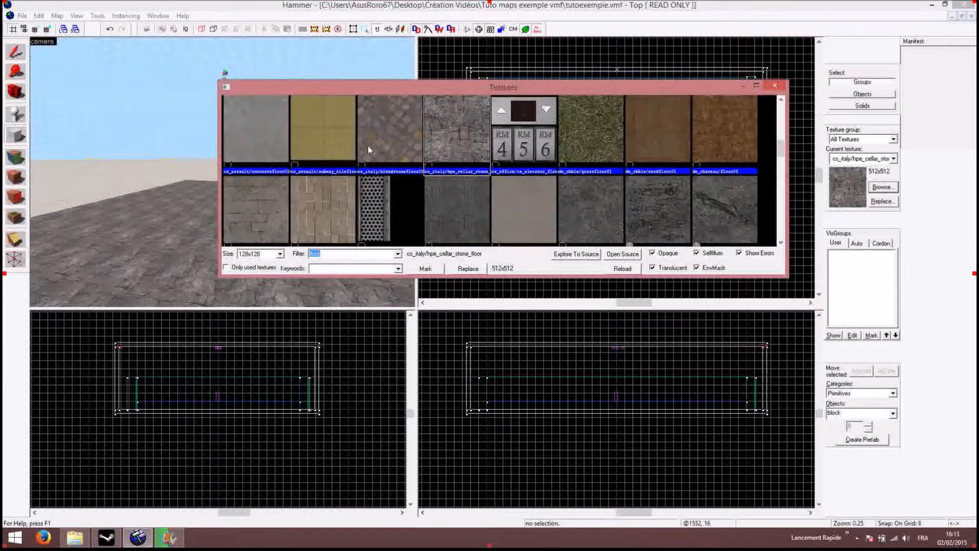
{"action": "scroll", "coordinate": [362, 146], "scroll_direction": "up", "scroll_amount": 10}
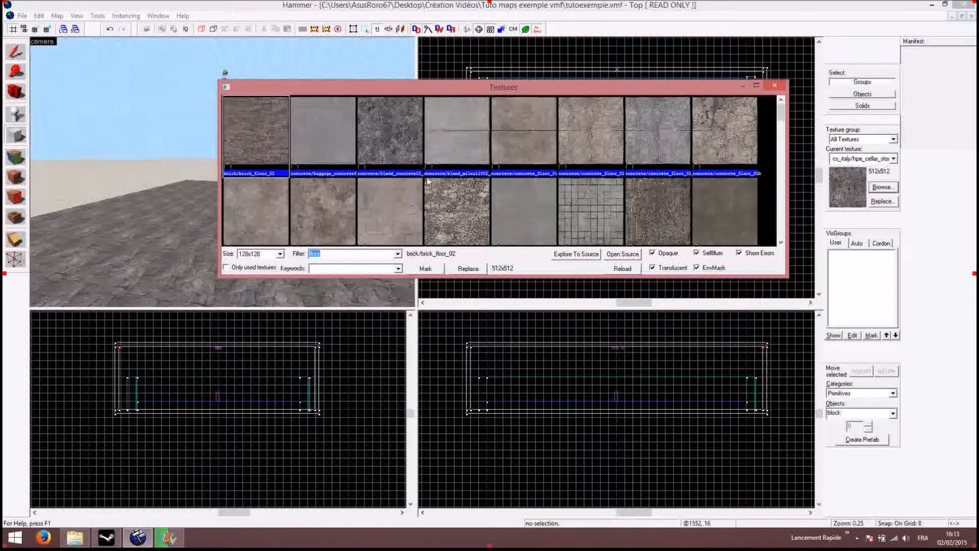
{"action": "type", "text": "wall"}
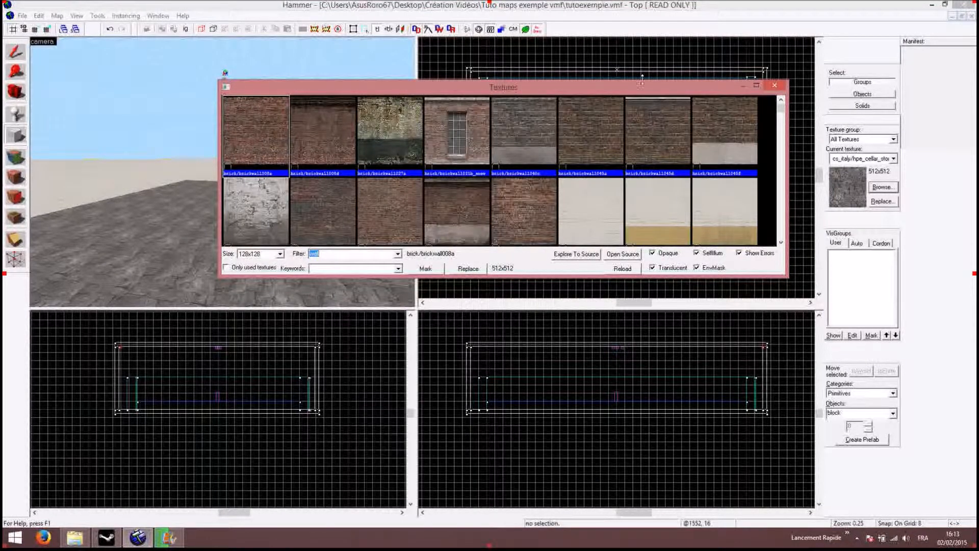
{"action": "left_click", "coordinate": [775, 85]}
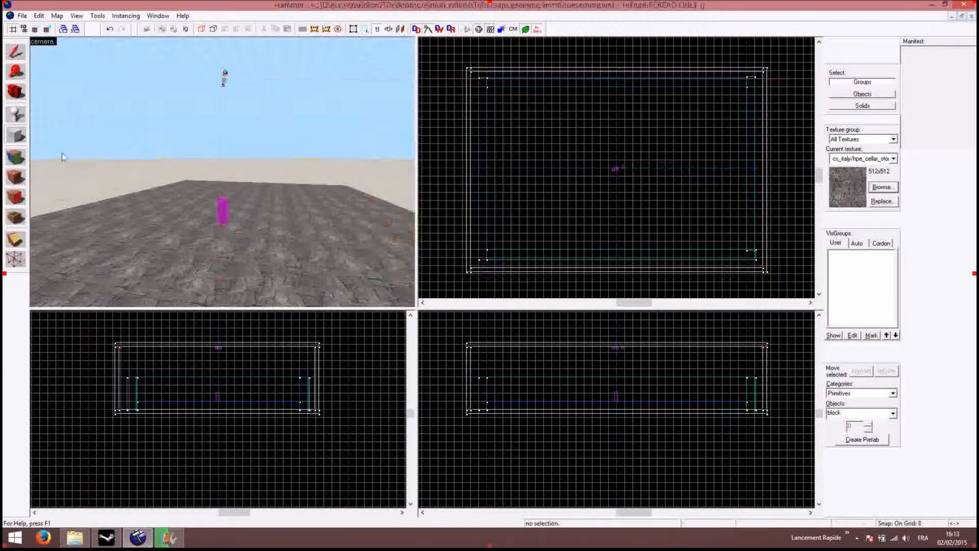
- Search the textures for "nodraw" and make tools/toolsnodraw the current texture for a new block
{"action": "left_click", "coordinate": [16, 137]}
{"action": "left_click", "coordinate": [882, 187]}
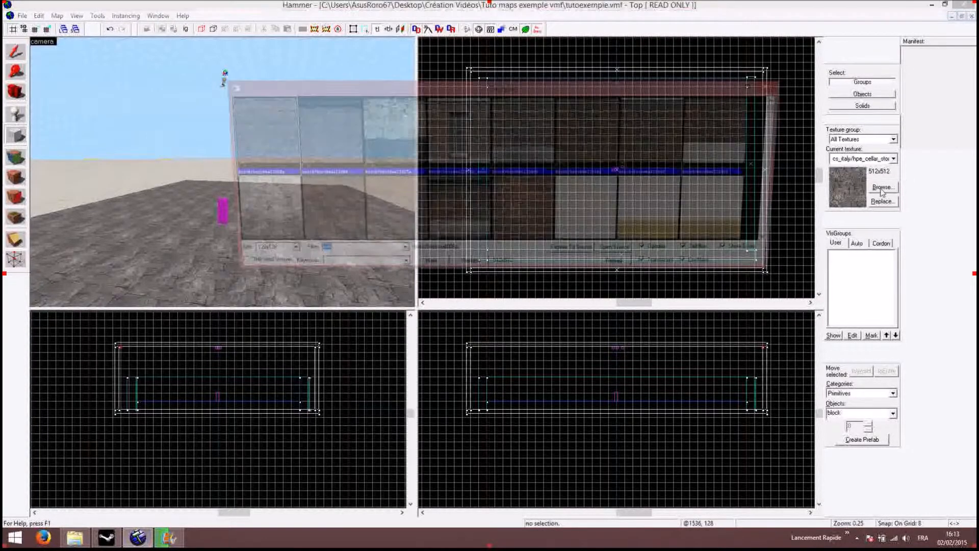
{"action": "type", "text": "nodraw"}
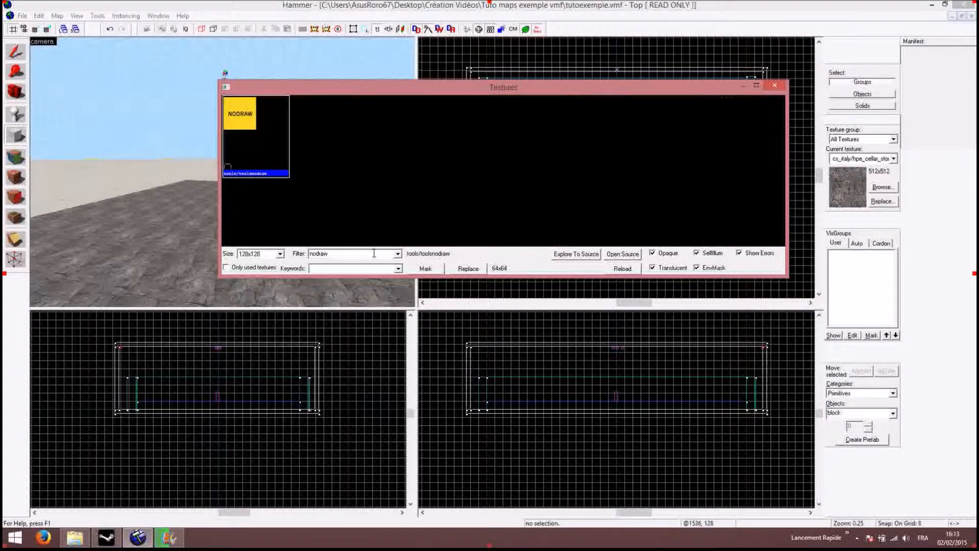
{"action": "double_click", "coordinate": [244, 120]}
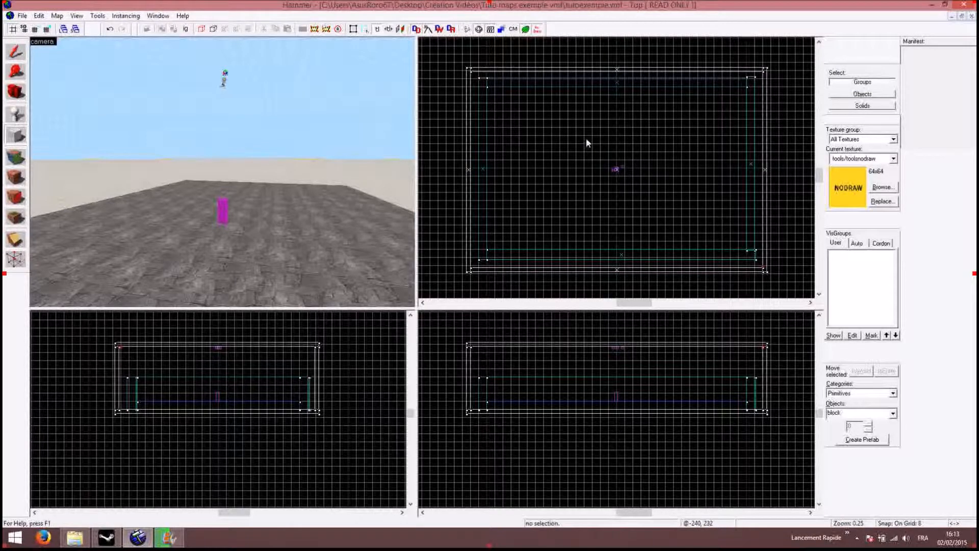
- Draw a block footprint in the middle of the map in the top view and size it to 640 by 640 units
{"action": "left_click_drag", "start_coordinate": [583, 137], "coordinate": [658, 209]}
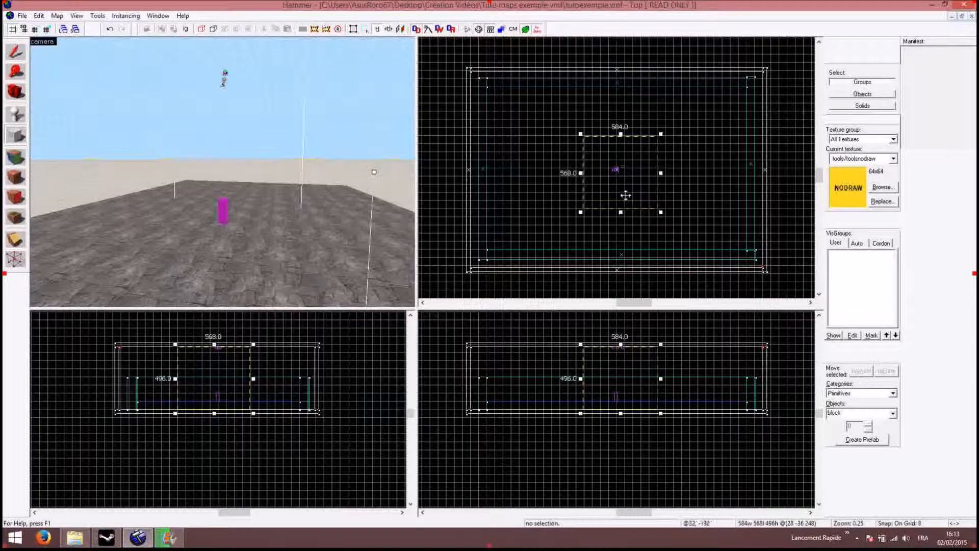
{"action": "left_click_drag", "start_coordinate": [583, 174], "coordinate": [573, 173]}
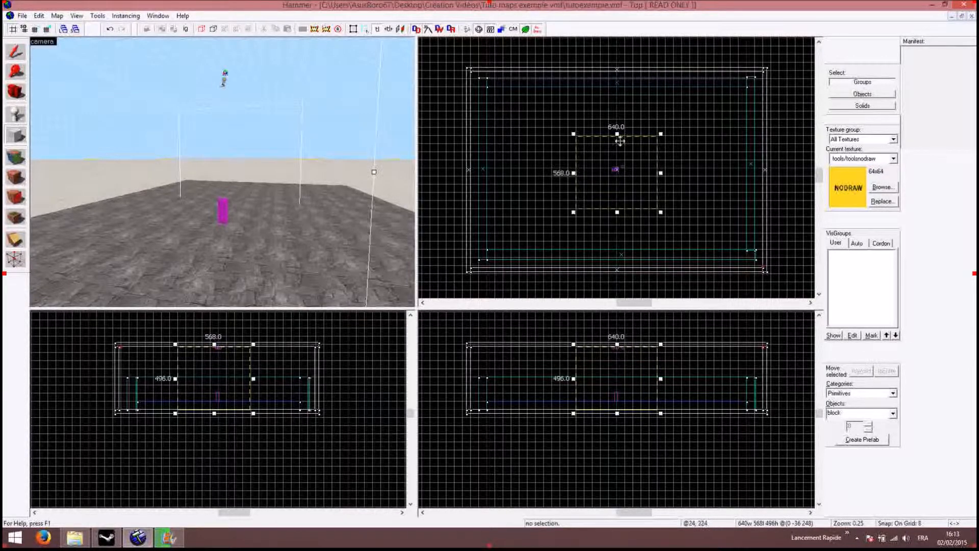
{"action": "left_click_drag", "start_coordinate": [617, 135], "coordinate": [619, 125]}
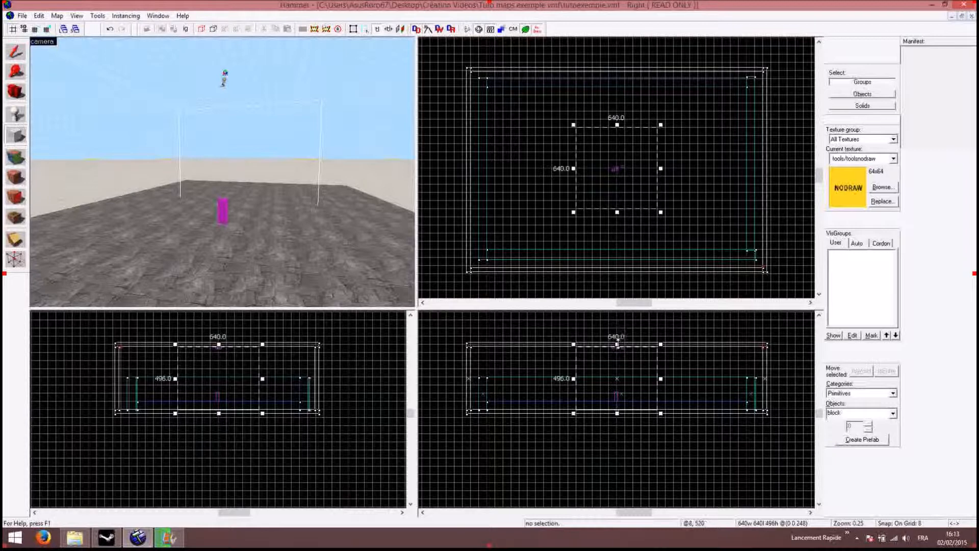
- Reduce the block outline's height to 256 units in the side view and create the nodraw block
{"action": "left_click_drag", "start_coordinate": [617, 345], "coordinate": [616, 388]}
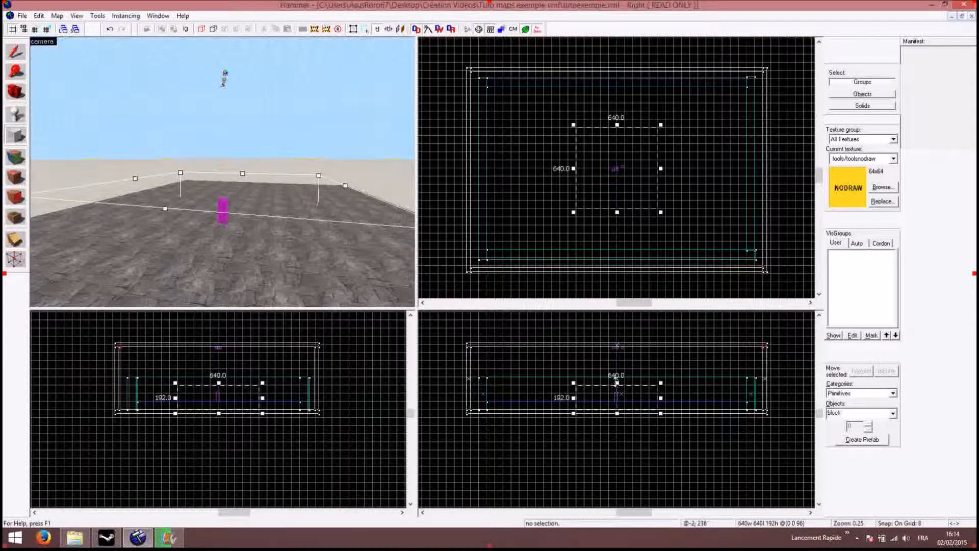
{"action": "left_click_drag", "start_coordinate": [617, 382], "coordinate": [617, 375]}
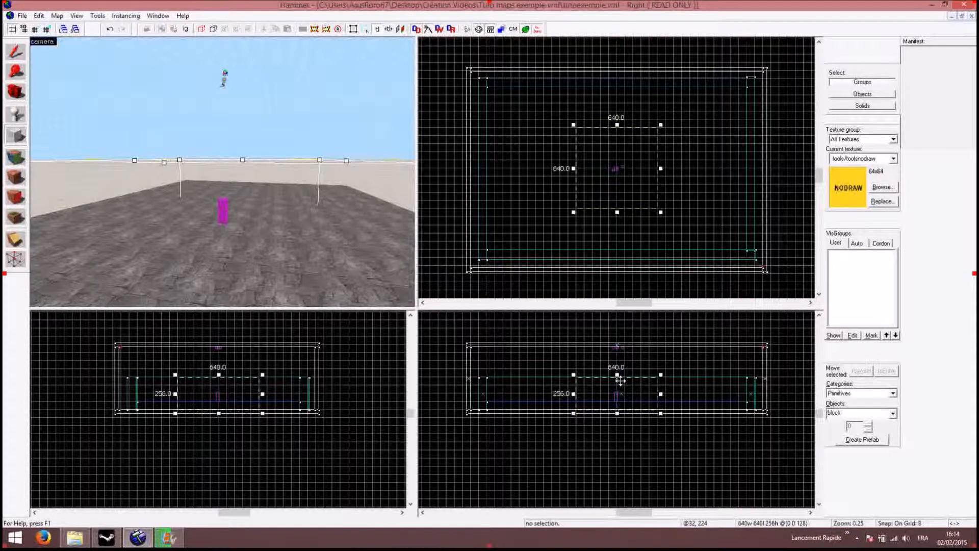
{"action": "right_click", "coordinate": [599, 148]}
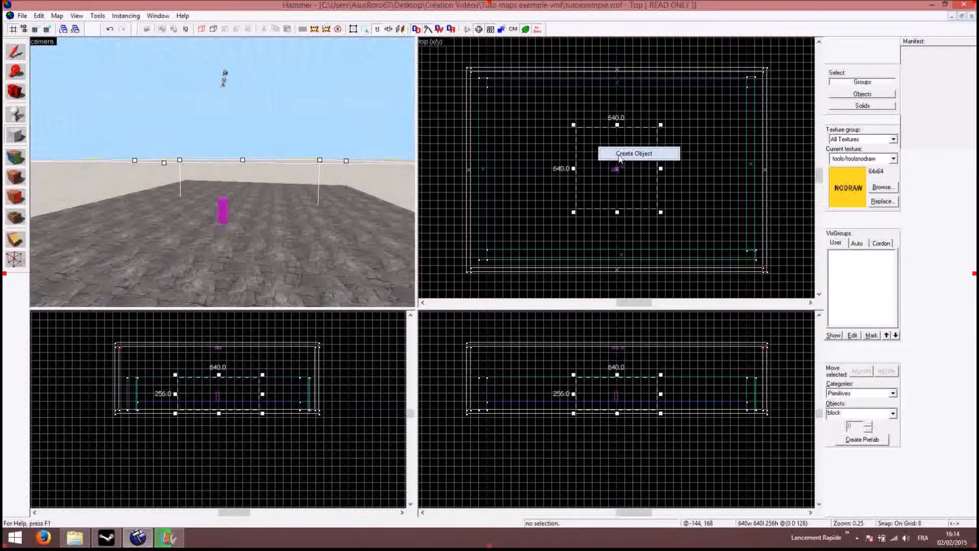
{"action": "left_click", "coordinate": [620, 153]}
- Examine the new nodraw block in the 3D view and its placement within the map in the top view
{"action": "scroll", "coordinate": [394, 182], "scroll_direction": "down", "scroll_amount": 2}
{"action": "scroll", "coordinate": [327, 172], "scroll_direction": "up", "scroll_amount": 2}
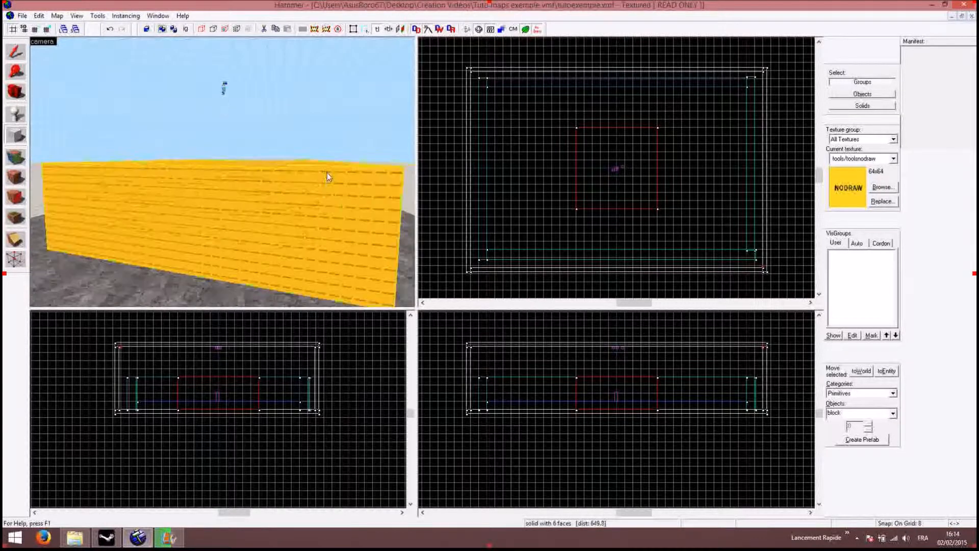
{"action": "scroll", "coordinate": [327, 172], "scroll_direction": "up", "scroll_amount": 4}
{"action": "scroll", "coordinate": [335, 185], "scroll_direction": "down", "scroll_amount": 2}
{"action": "scroll", "coordinate": [334, 186], "scroll_direction": "up", "scroll_amount": 3}
{"action": "left_click_drag", "start_coordinate": [334, 186], "coordinate": [175, 192]}
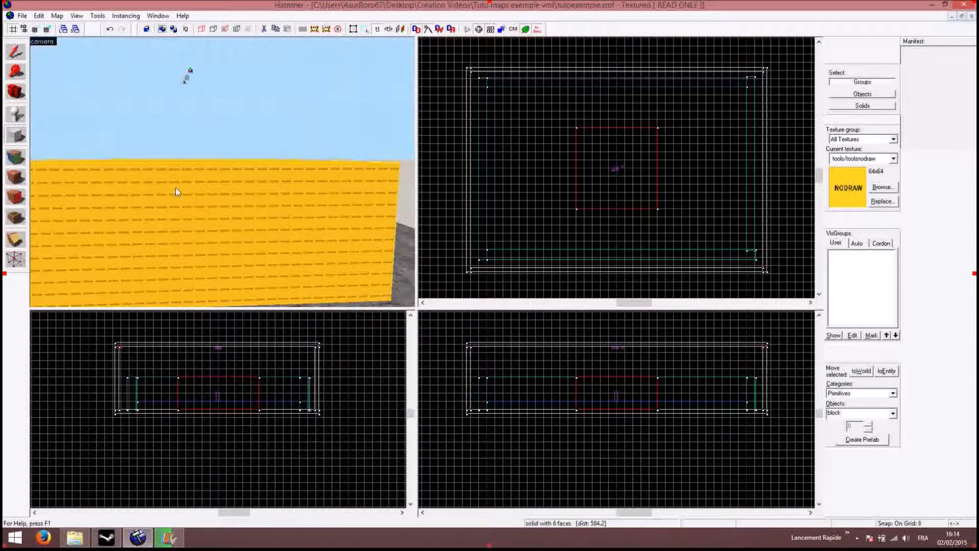
{"action": "scroll", "coordinate": [544, 153], "scroll_direction": "up", "scroll_amount": 3}
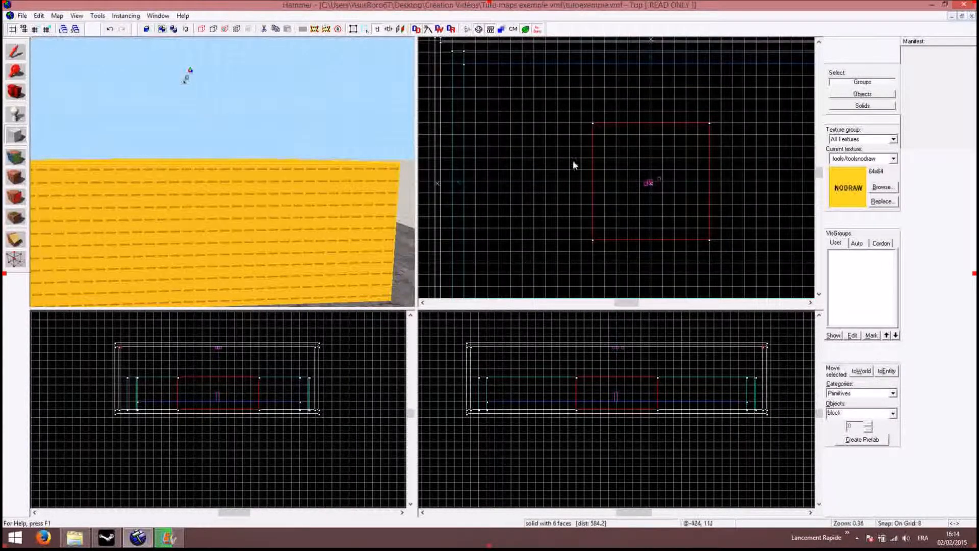
{"action": "scroll", "coordinate": [575, 161], "scroll_direction": "down", "scroll_amount": 1}
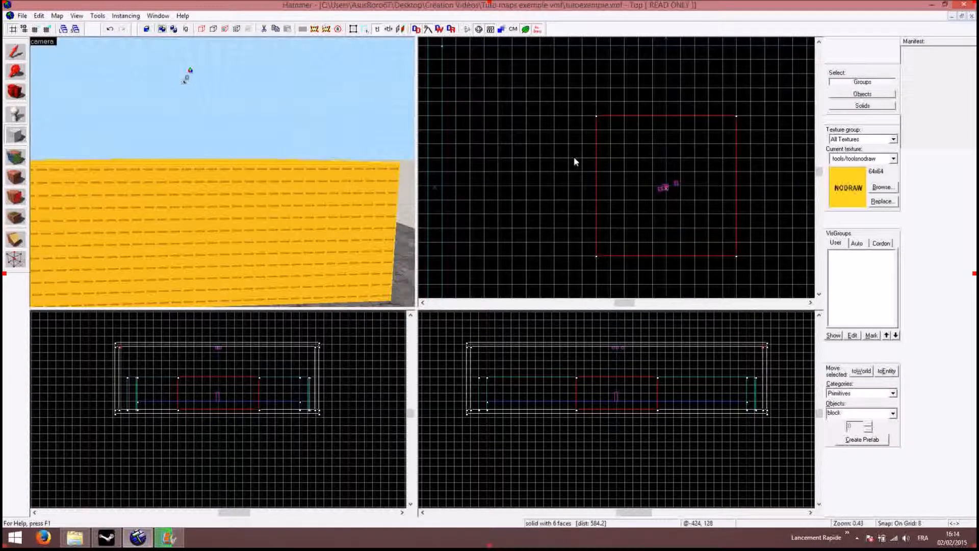
{"action": "left_click", "coordinate": [810, 302]}
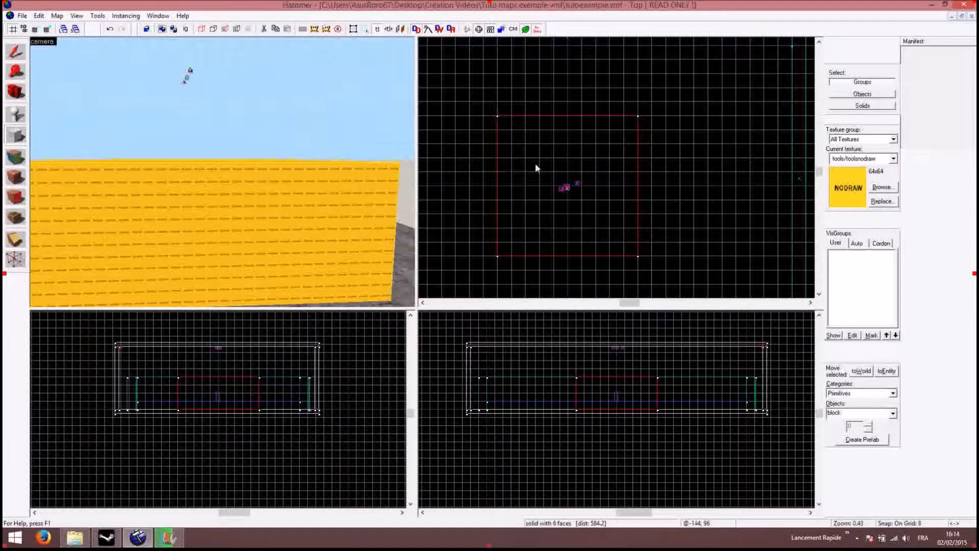
{"action": "scroll", "coordinate": [534, 165], "scroll_direction": "down", "scroll_amount": 4}
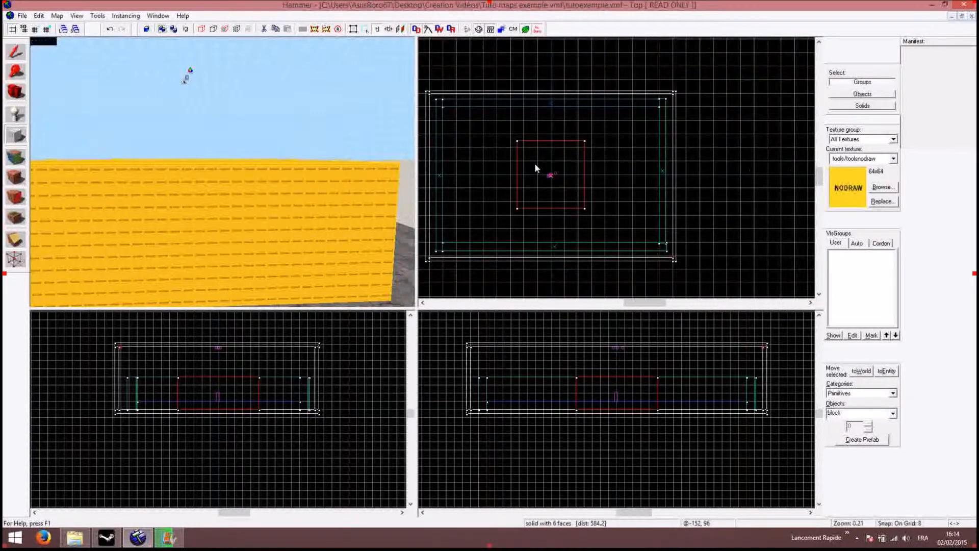
- Clip the block along x = -288 in the top view, keeping both pieces to separate the west wall
{"action": "scroll", "coordinate": [534, 163], "scroll_direction": "up", "scroll_amount": 6}
{"action": "scroll", "coordinate": [534, 163], "scroll_direction": "down", "scroll_amount": 1}
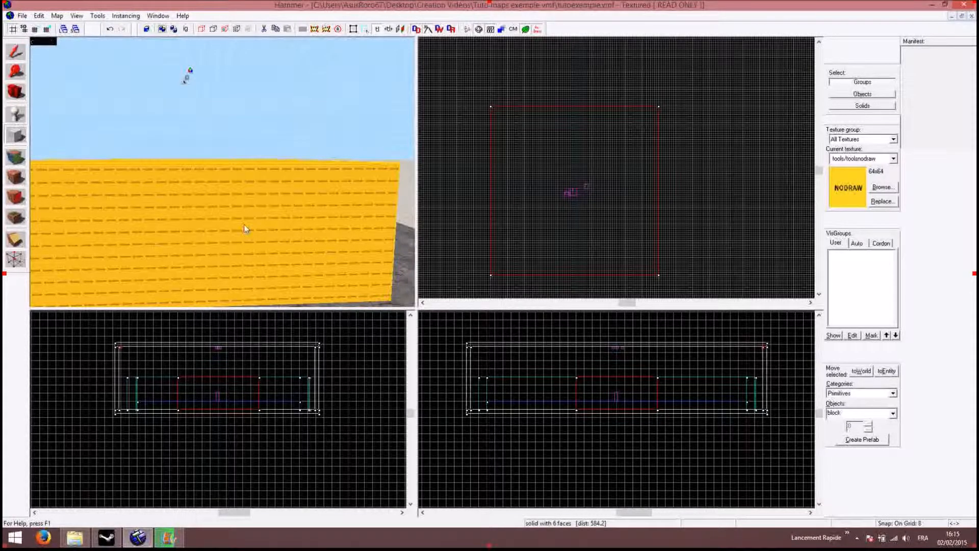
{"action": "left_click", "coordinate": [16, 238]}
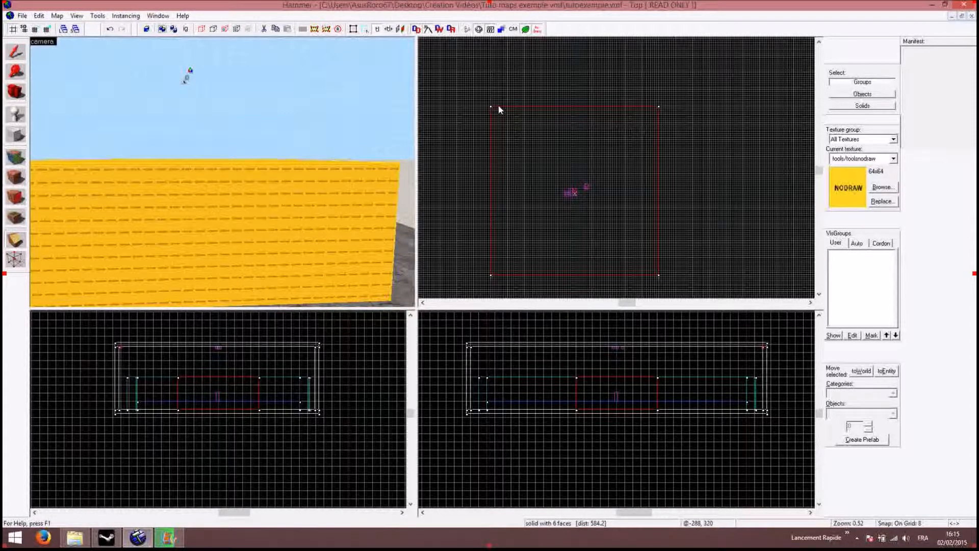
{"action": "left_click_drag", "start_coordinate": [499, 108], "coordinate": [499, 279]}
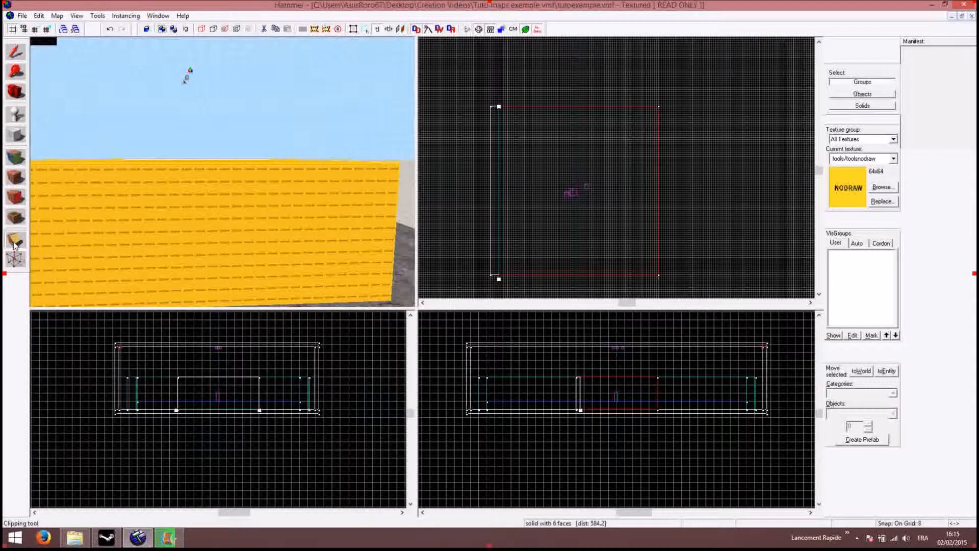
{"action": "key", "text": "Escape"}
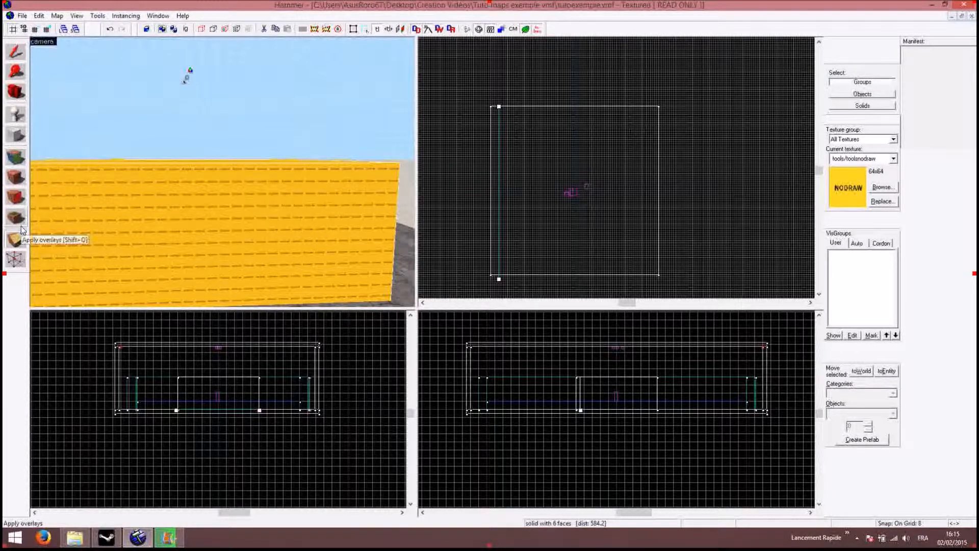
{"action": "key", "text": "ctrl+z"}
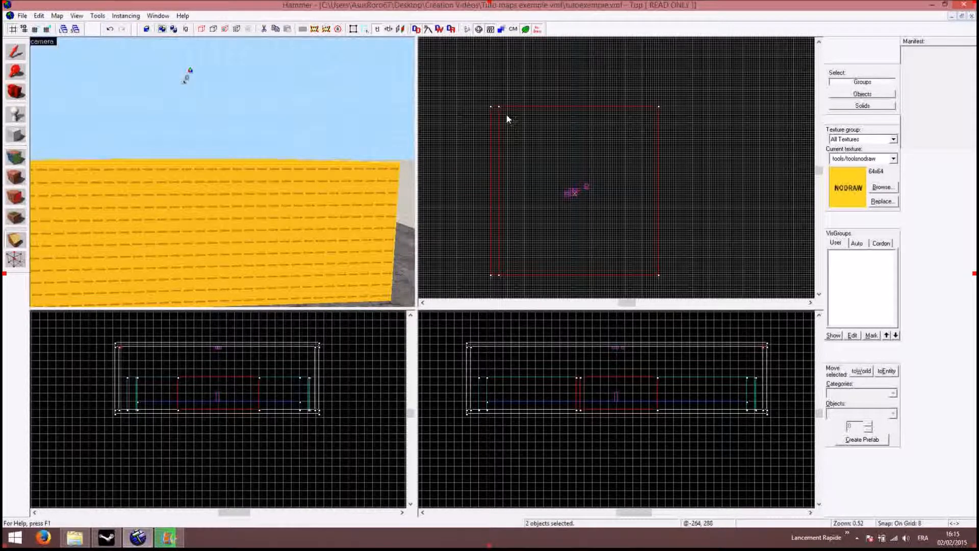
- Clip the block along its other three sides in the top view at the same wall thickness, keeping all pieces
{"action": "key", "text": "shift+x"}
{"action": "left_click_drag", "start_coordinate": [499, 114], "coordinate": [669, 116]}
{"action": "key", "text": "Return"}
{"action": "key", "text": "shift+x"}
{"action": "left_click_drag", "start_coordinate": [650, 114], "coordinate": [650, 292]}
{"action": "key", "text": "Return"}
{"action": "key", "text": "shift+x"}
{"action": "left_click_drag", "start_coordinate": [650, 266], "coordinate": [509, 269]}
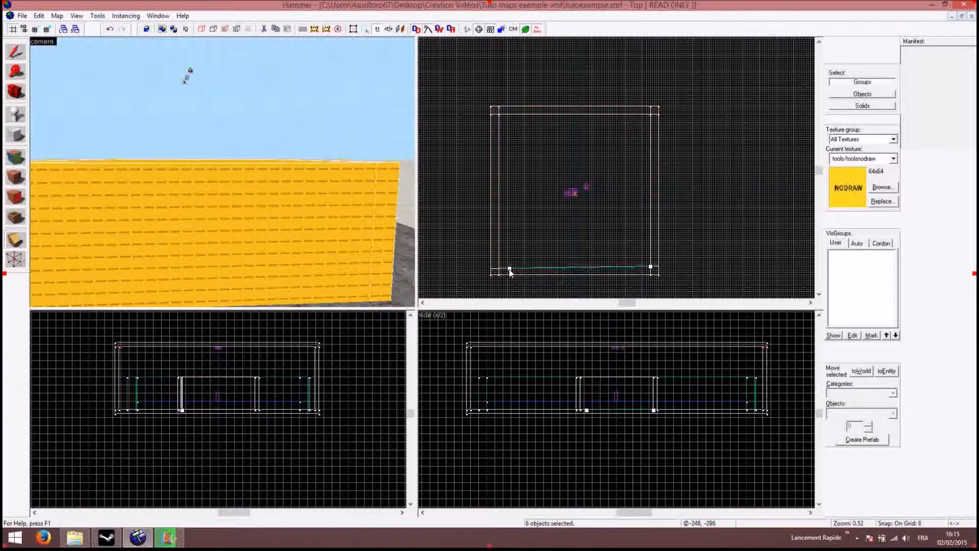
{"action": "key", "text": "Return"}
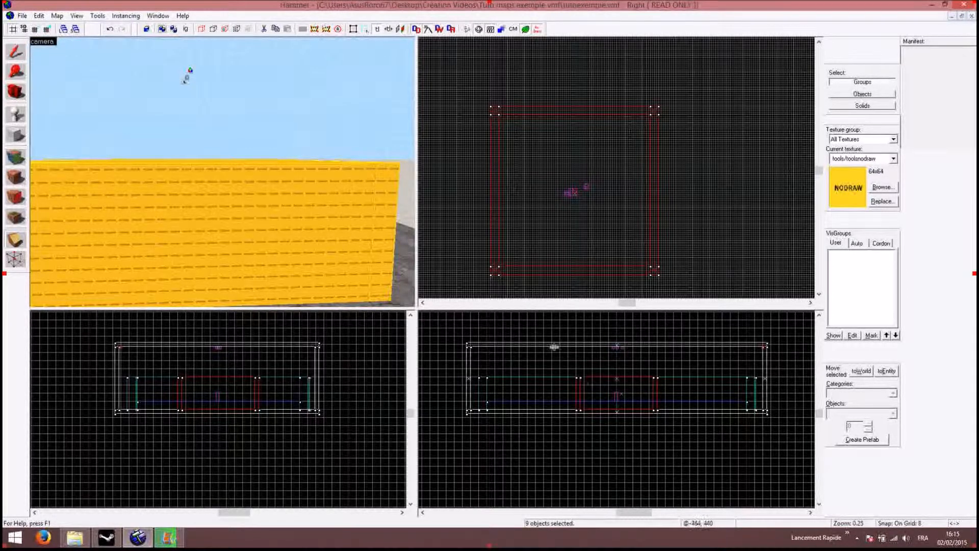
- Clip all the selected pieces horizontally at height 224 in the side view, keeping both the upper and lower parts
{"action": "scroll", "coordinate": [588, 401], "scroll_direction": "up", "scroll_amount": 3}
{"action": "scroll", "coordinate": [590, 395], "scroll_direction": "down", "scroll_amount": 3}
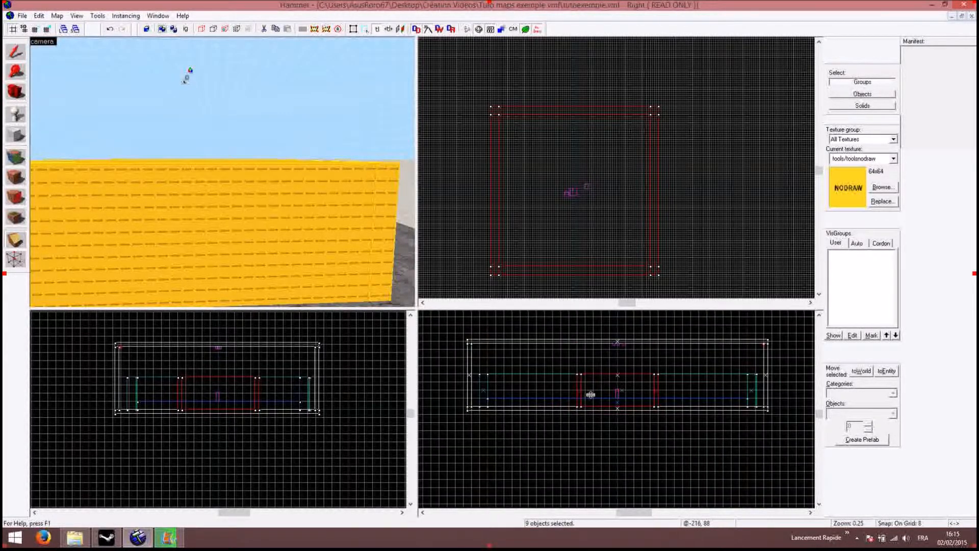
{"action": "scroll", "coordinate": [590, 394], "scroll_direction": "up", "scroll_amount": 5}
{"action": "scroll", "coordinate": [591, 394], "scroll_direction": "up", "scroll_amount": 1}
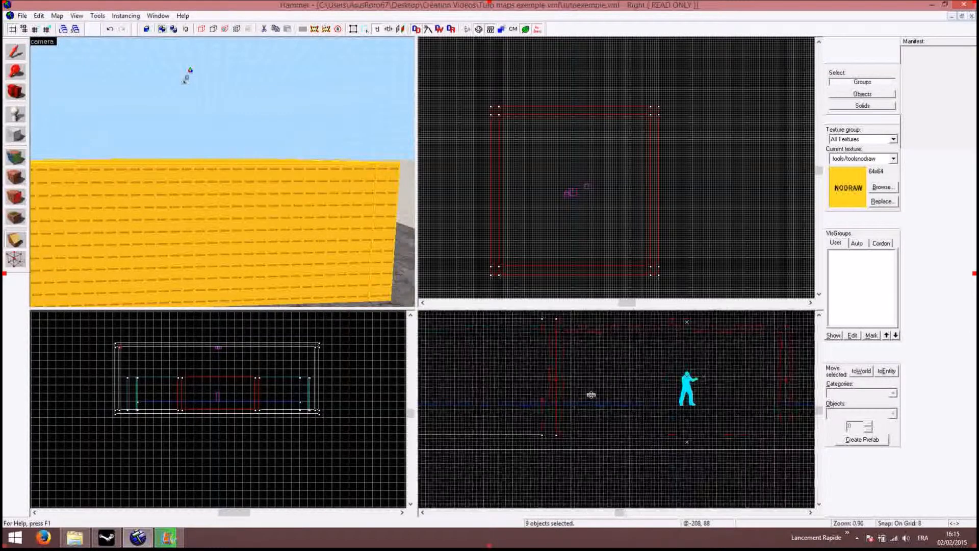
{"action": "mouse_move", "coordinate": [554, 324]}
{"action": "left_mouse_down"}
{"action": "mouse_move", "coordinate": [662, 338]}
{"action": "mouse_move", "coordinate": [794, 332]}
{"action": "left_mouse_up"}
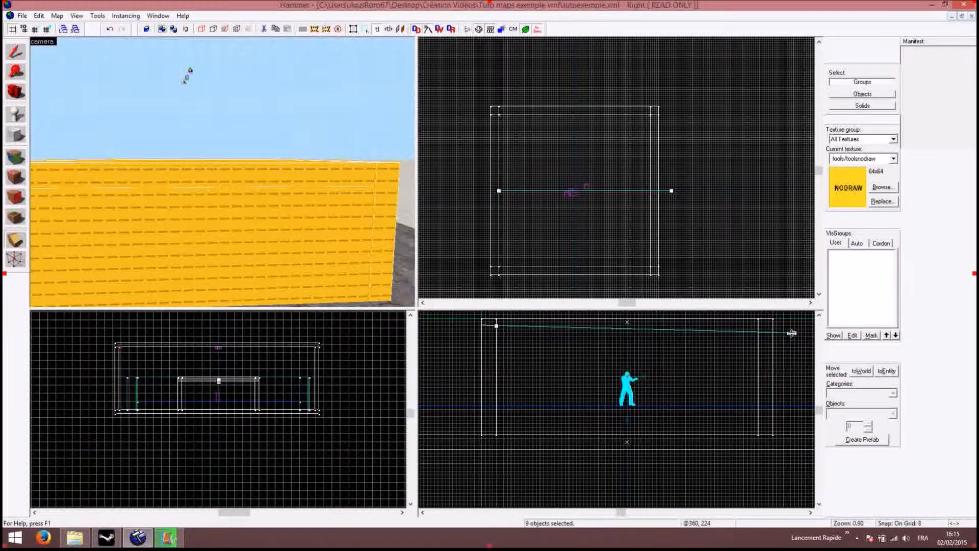
{"action": "left_click_drag", "start_coordinate": [497, 326], "coordinate": [492, 333]}
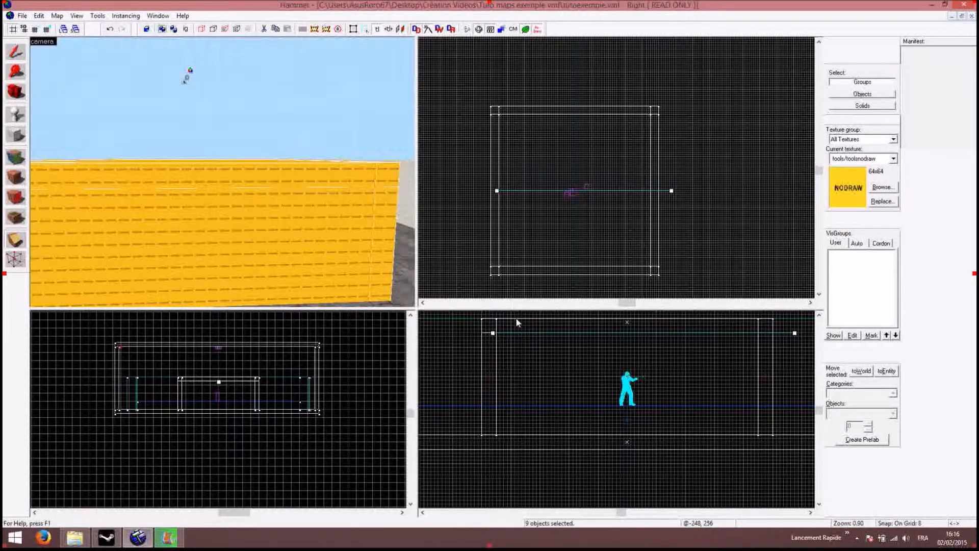
{"action": "key", "text": "Return"}
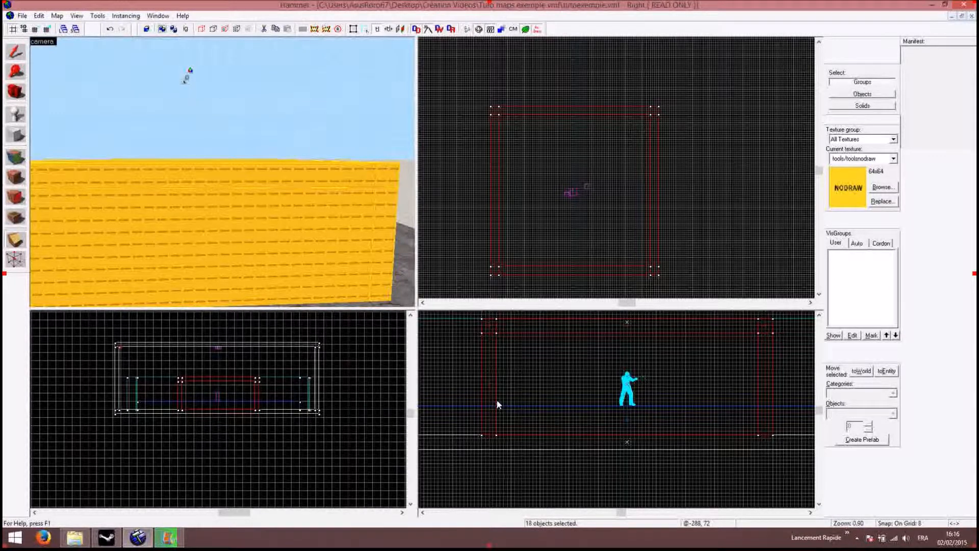
- Clip the selected pieces horizontally again at a height of about 72 in the side view, keeping both parts
{"action": "key", "text": "shift+x"}
{"action": "left_click_drag", "start_coordinate": [497, 401], "coordinate": [806, 403]}
{"action": "key", "text": "Return"}
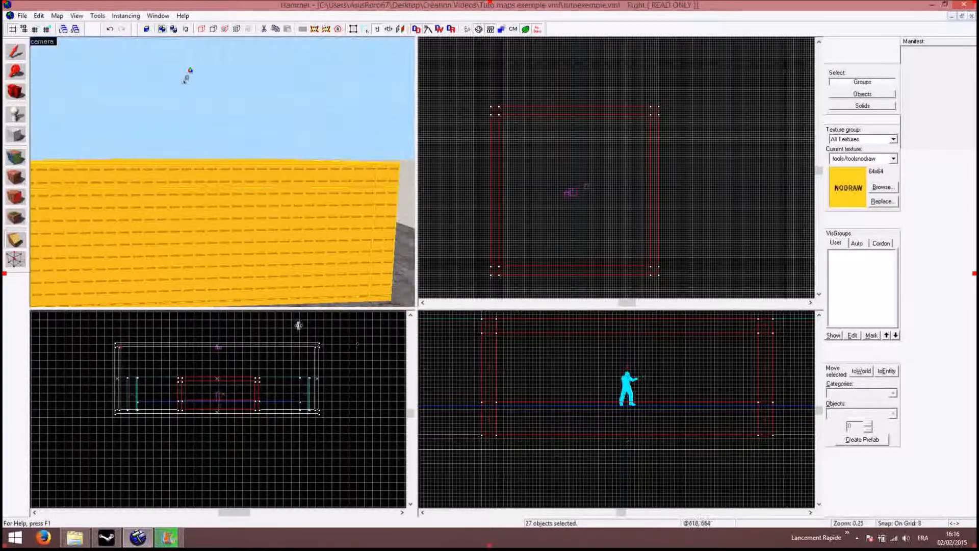
{"action": "key", "text": "Left"}
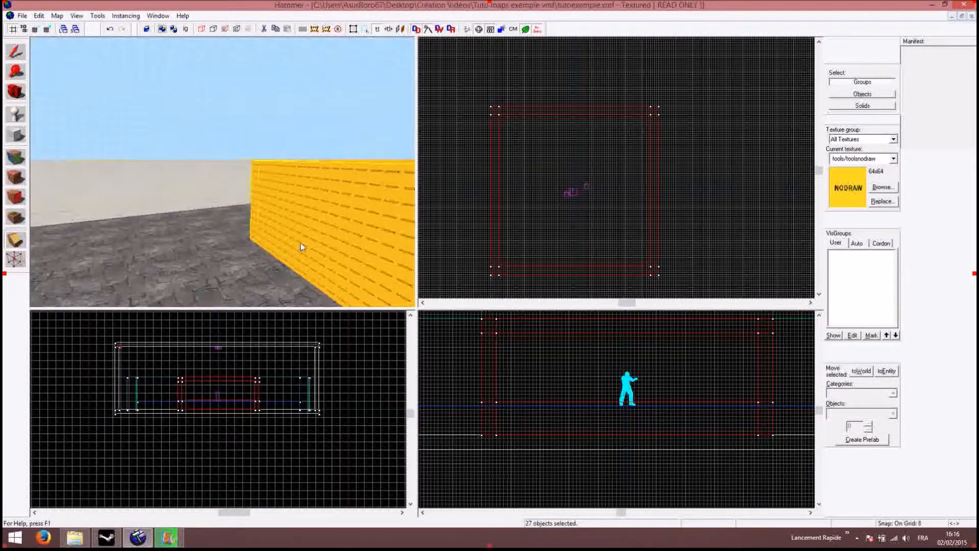
{"action": "key", "text": "Right"}
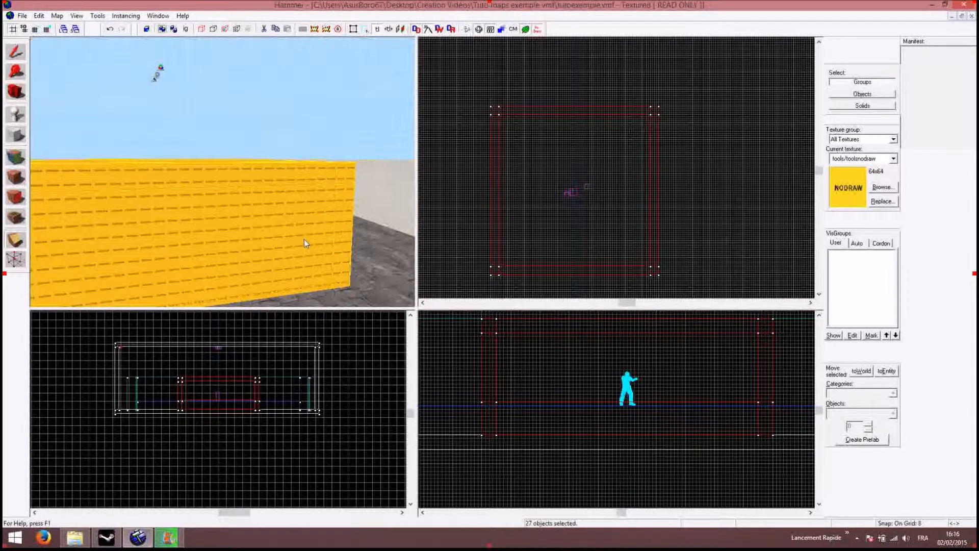
- Select the 576 × 576 × 152 solid filling the inside of the building and delete it to hollow out the room
{"action": "key", "text": "Left"}
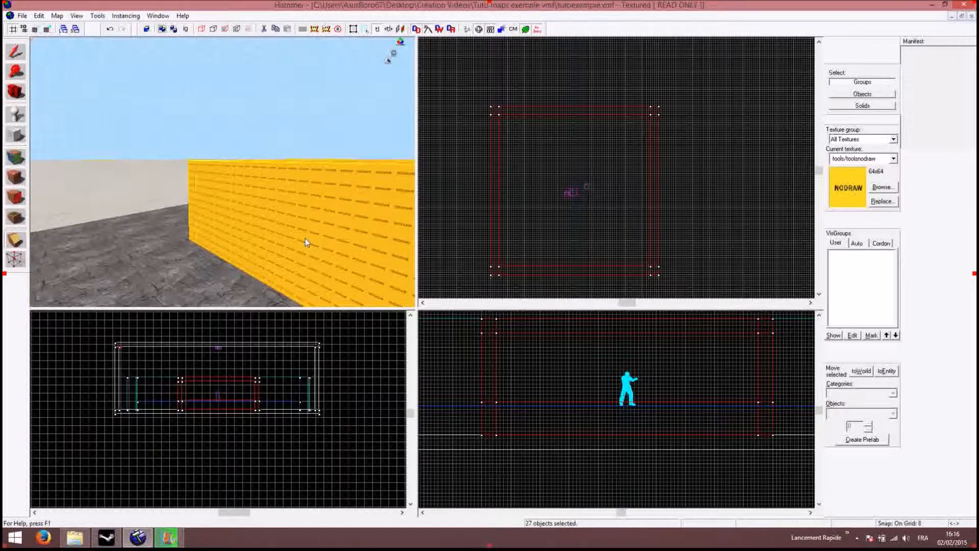
{"action": "key", "text": "Up"}
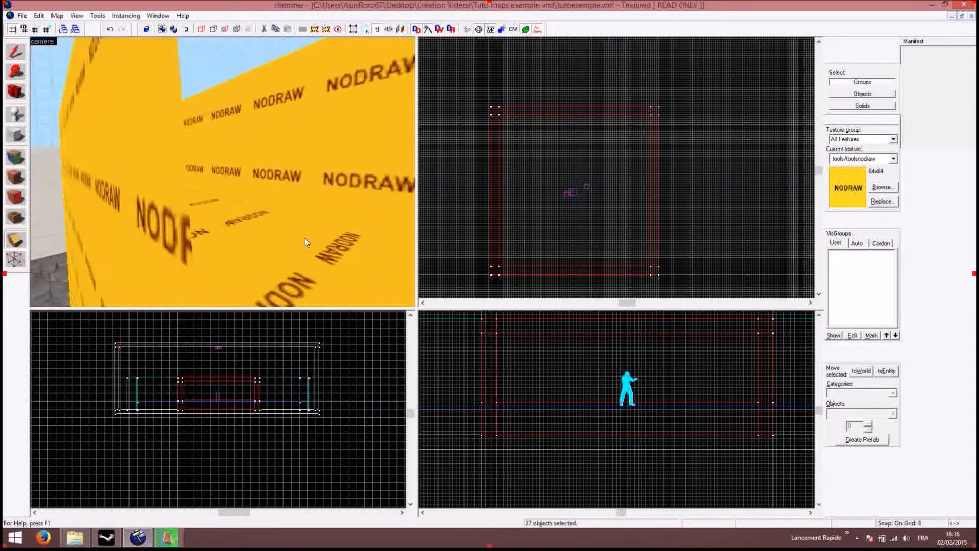
{"action": "scroll", "coordinate": [305, 237], "scroll_direction": "down", "scroll_amount": 2}
{"action": "scroll", "coordinate": [305, 237], "scroll_direction": "up", "scroll_amount": 4}
{"action": "scroll", "coordinate": [305, 238], "scroll_direction": "down", "scroll_amount": 8}
{"action": "scroll", "coordinate": [305, 237], "scroll_direction": "up", "scroll_amount": 3}
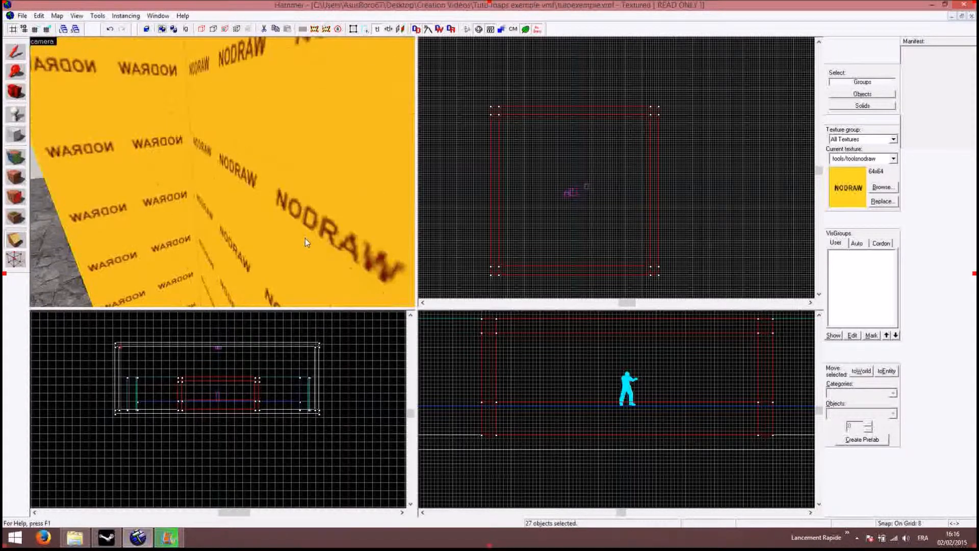
{"action": "scroll", "coordinate": [302, 239], "scroll_direction": "down", "scroll_amount": 8}
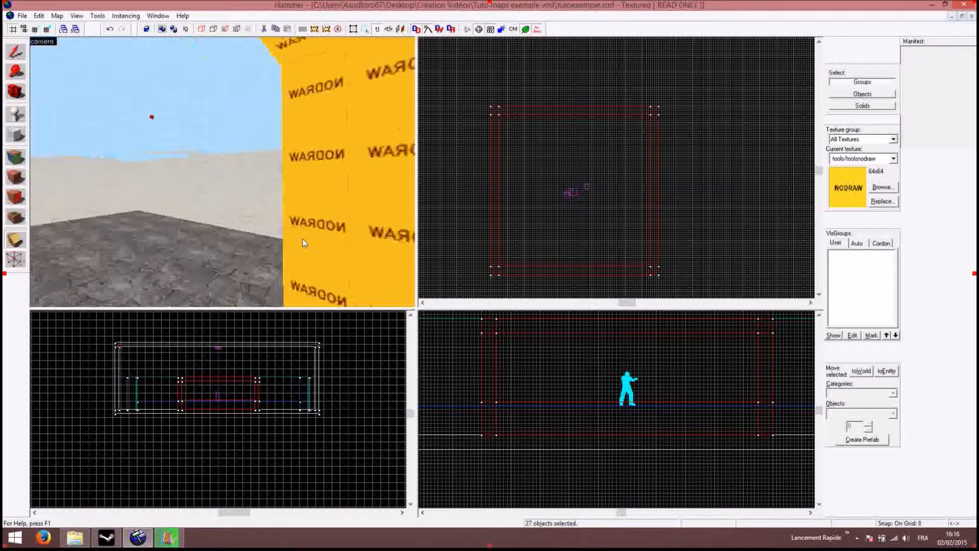
{"action": "scroll", "coordinate": [318, 188], "scroll_direction": "up", "scroll_amount": 5}
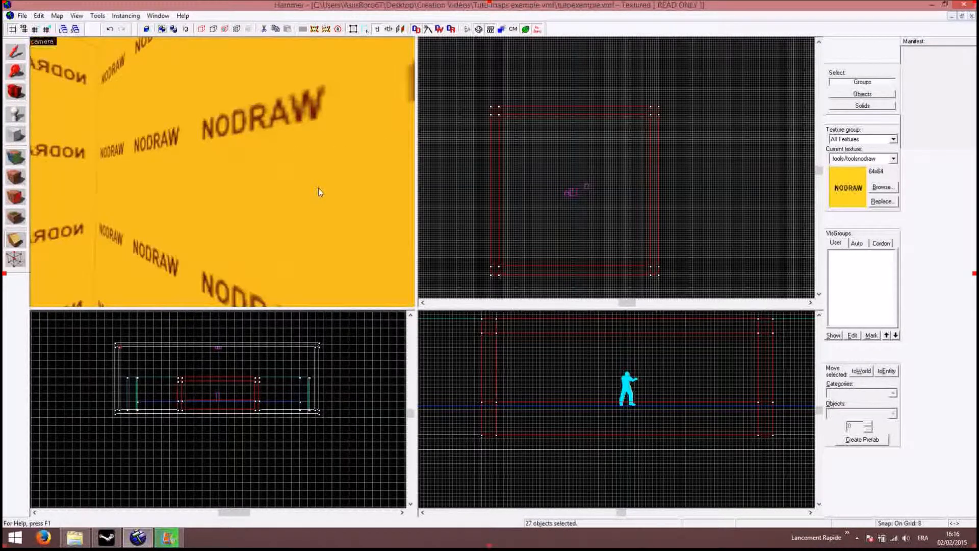
{"action": "left_click", "coordinate": [15, 53]}
{"action": "left_click", "coordinate": [274, 204]}
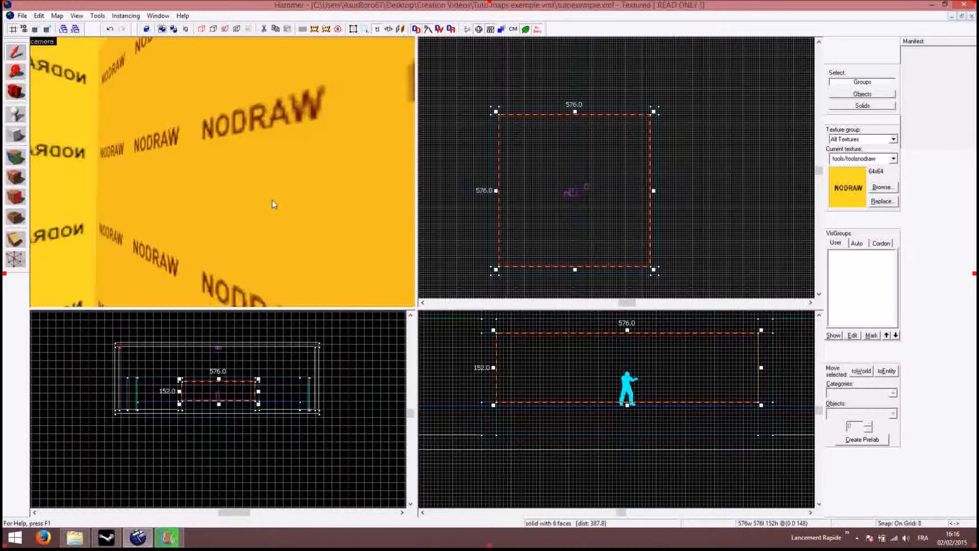
{"action": "key", "text": "Delete"}
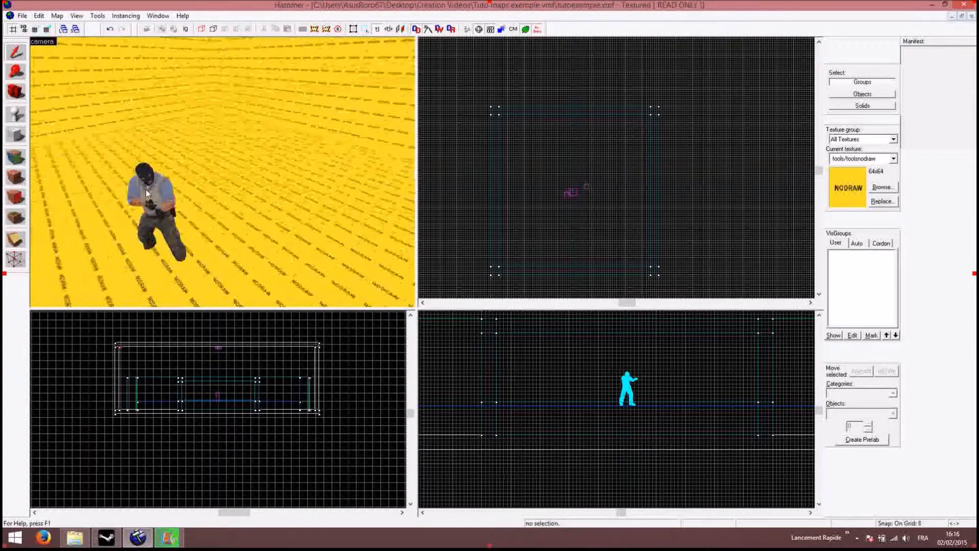
- Raise the terrorist player start slightly in the side view so it stands above the room's nodraw floor
{"action": "left_click", "coordinate": [146, 189]}
{"action": "left_click_drag", "start_coordinate": [625, 390], "coordinate": [628, 382]}
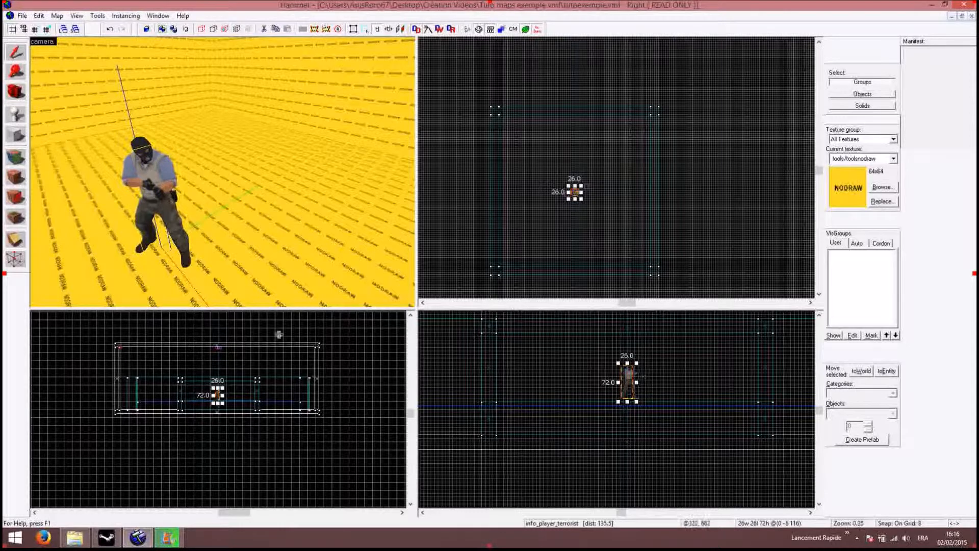
- Select the main east and west wall sections together and clip both across at two lines 72 units apart in the top view, keeping all pieces
{"action": "left_click_drag", "start_coordinate": [185, 91], "coordinate": [257, 148]}
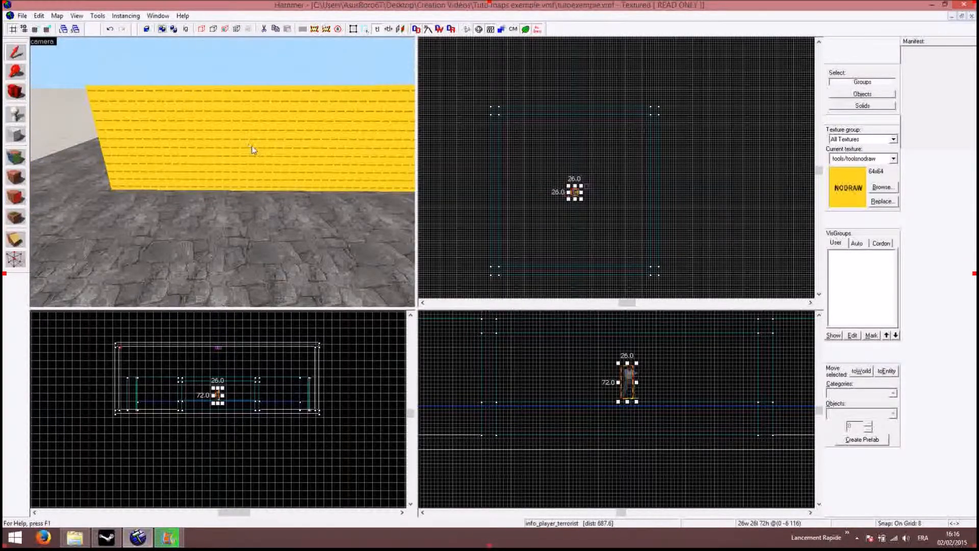
{"action": "left_click", "coordinate": [263, 149]}
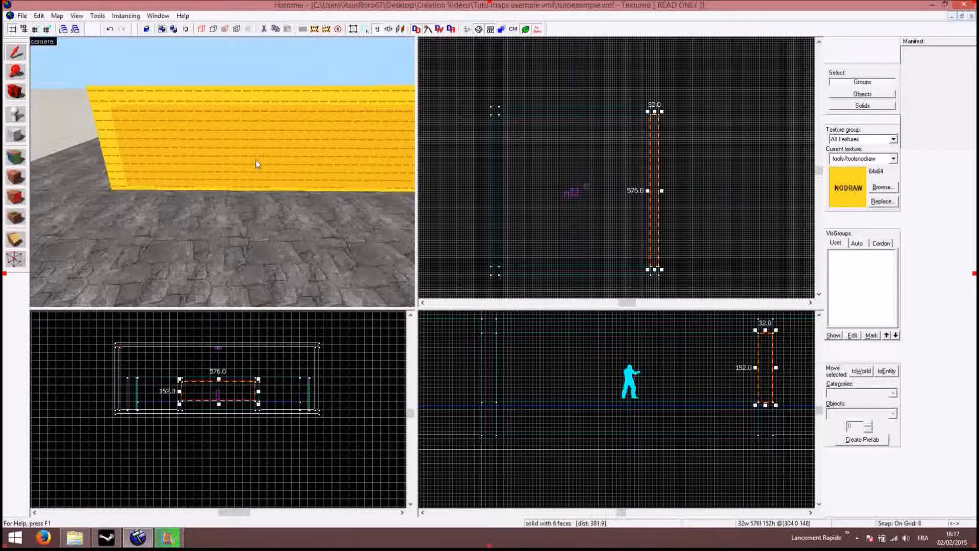
{"action": "scroll", "coordinate": [259, 158], "scroll_direction": "up", "scroll_amount": 5}
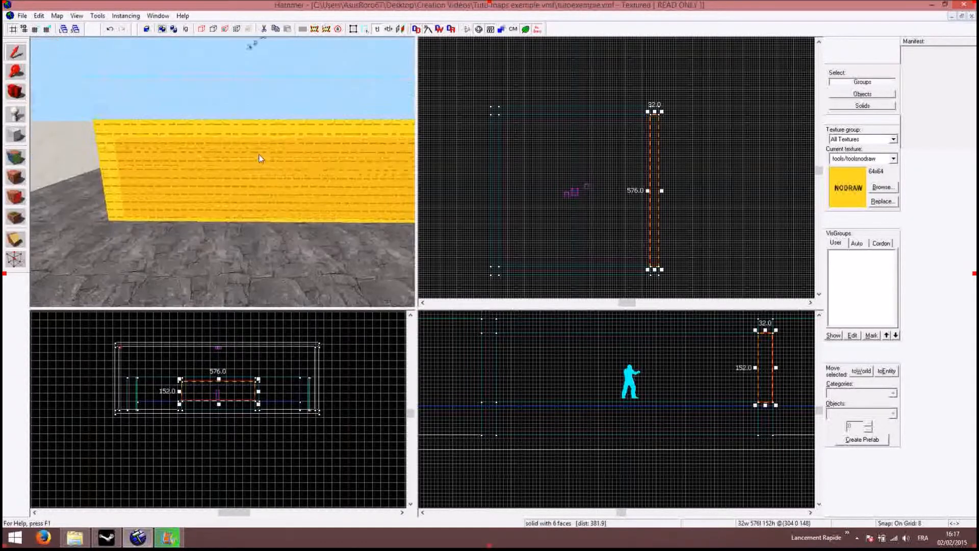
{"action": "scroll", "coordinate": [259, 156], "scroll_direction": "up", "scroll_amount": 5}
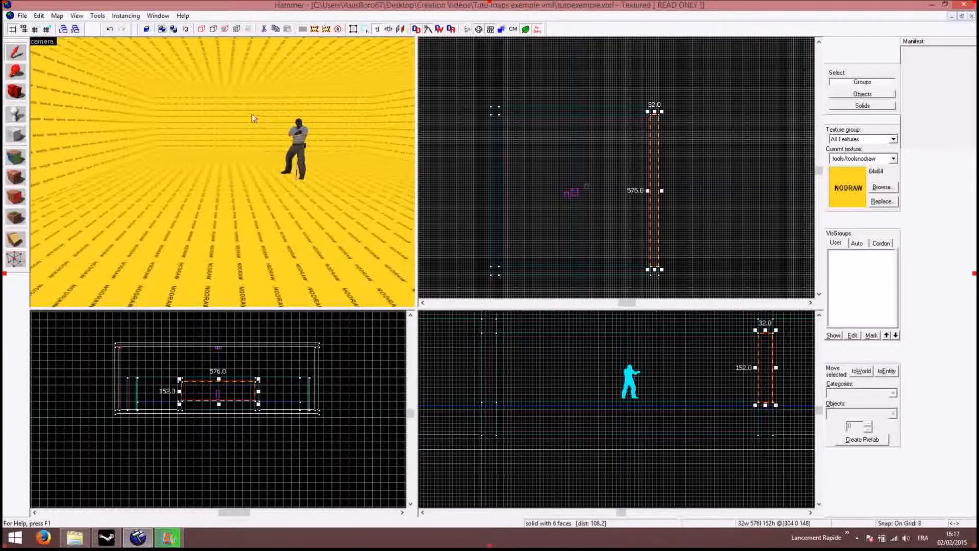
{"action": "left_click", "coordinate": [250, 128], "text": "ctrl"}
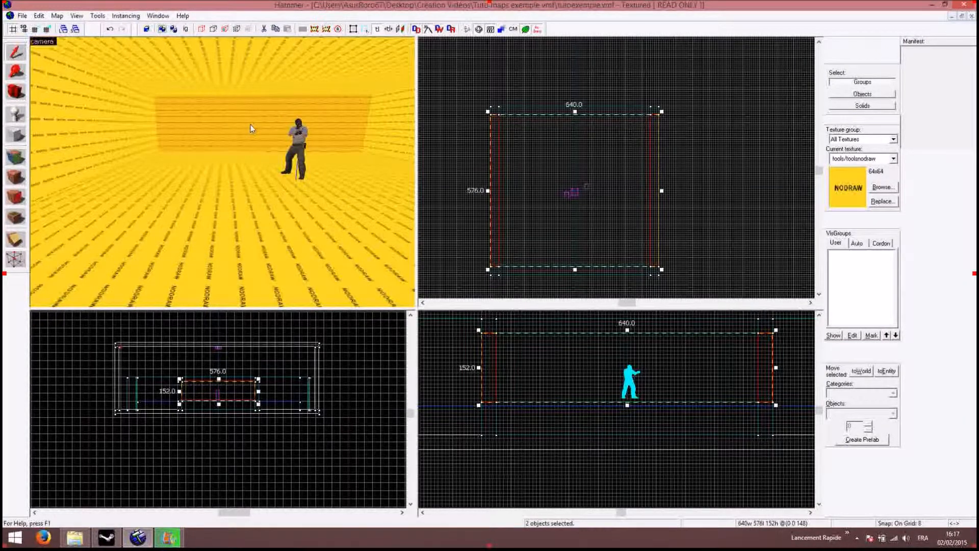
{"action": "scroll", "coordinate": [250, 125], "scroll_direction": "up", "scroll_amount": 5}
{"action": "scroll", "coordinate": [250, 124], "scroll_direction": "down", "scroll_amount": 10}
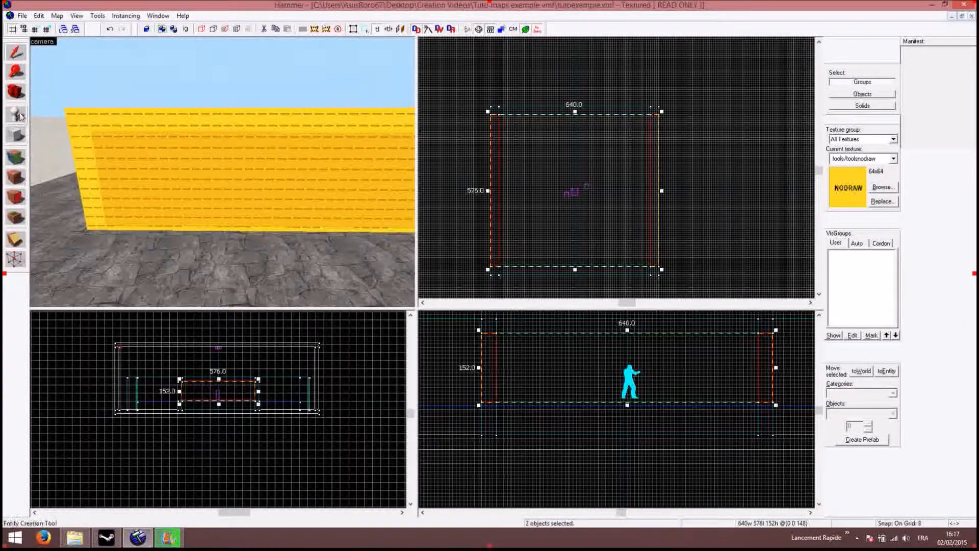
{"action": "left_click", "coordinate": [17, 240]}
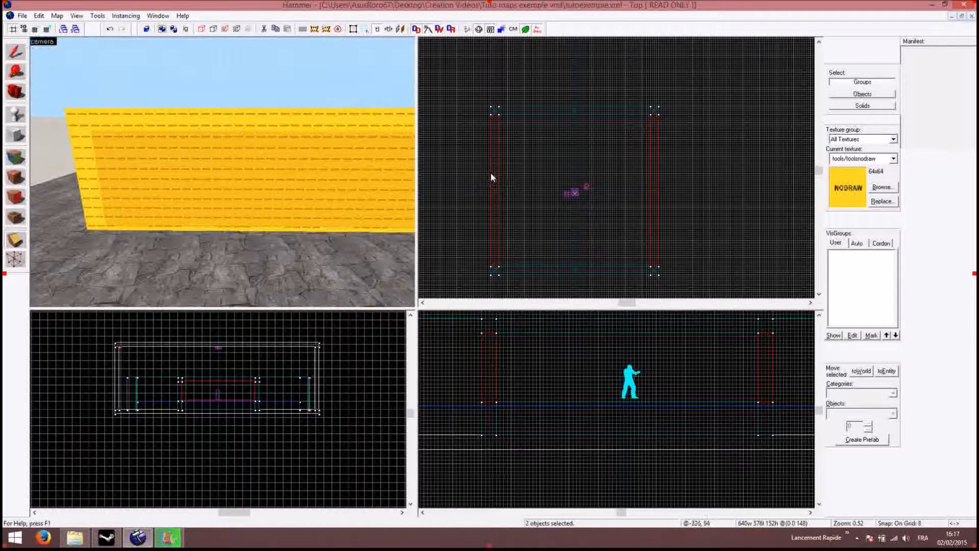
{"action": "key", "text": "shift+x"}
{"action": "left_click_drag", "start_coordinate": [492, 180], "coordinate": [686, 181]}
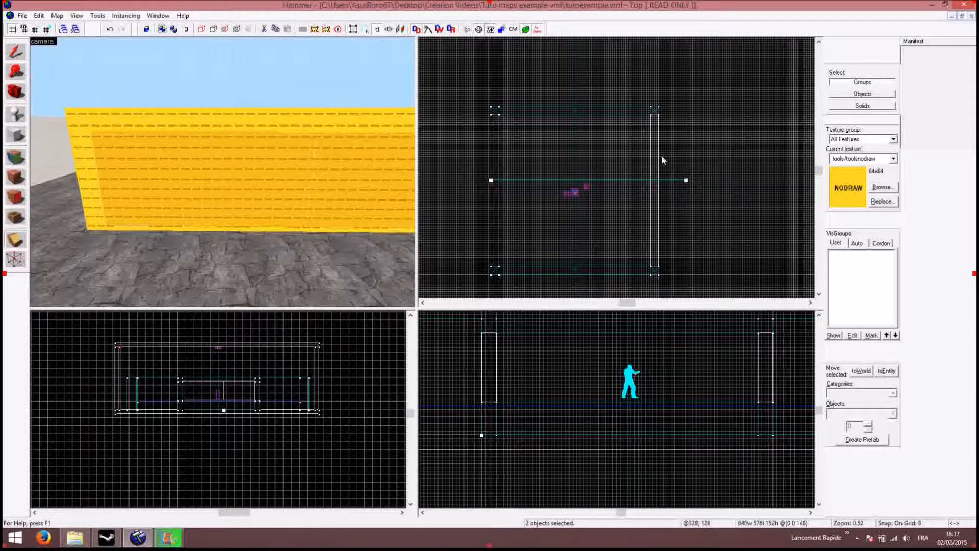
{"action": "key", "text": "Return"}
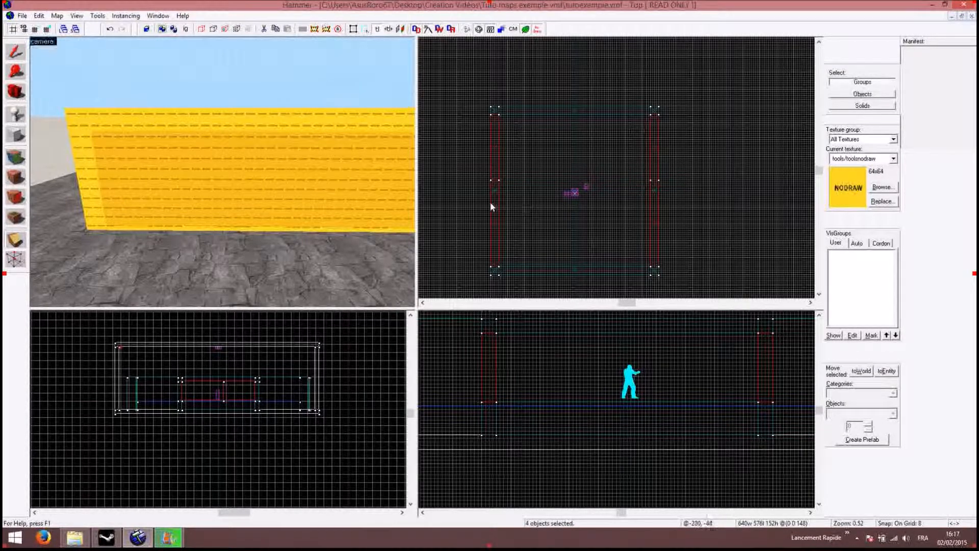
{"action": "left_click_drag", "start_coordinate": [489, 199], "coordinate": [702, 199]}
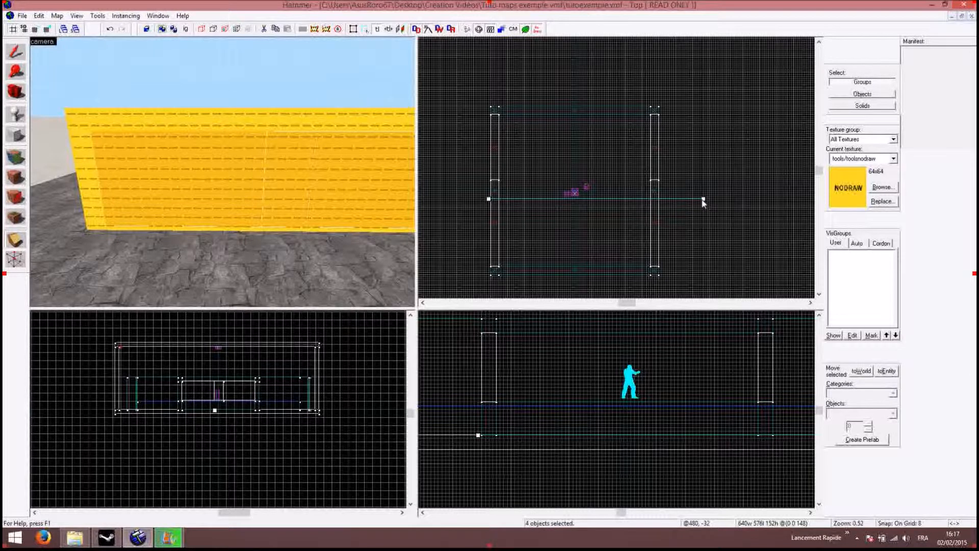
{"action": "key", "text": "Return"}
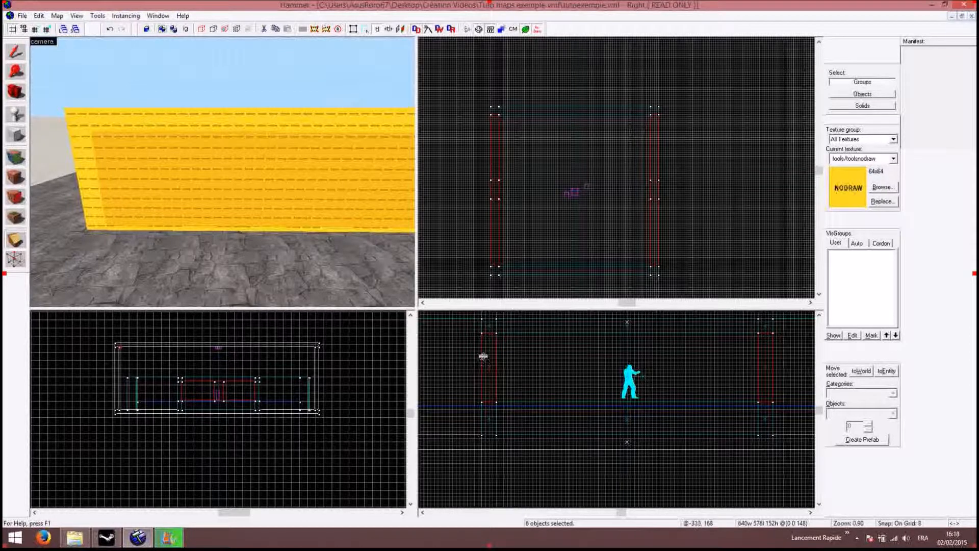
- Clip the selected wall pieces horizontally at height 176 in the side view, keeping both the upper and lower parts
{"action": "key", "text": "shift+x"}
{"action": "left_click_drag", "start_coordinate": [483, 356], "coordinate": [514, 355]}
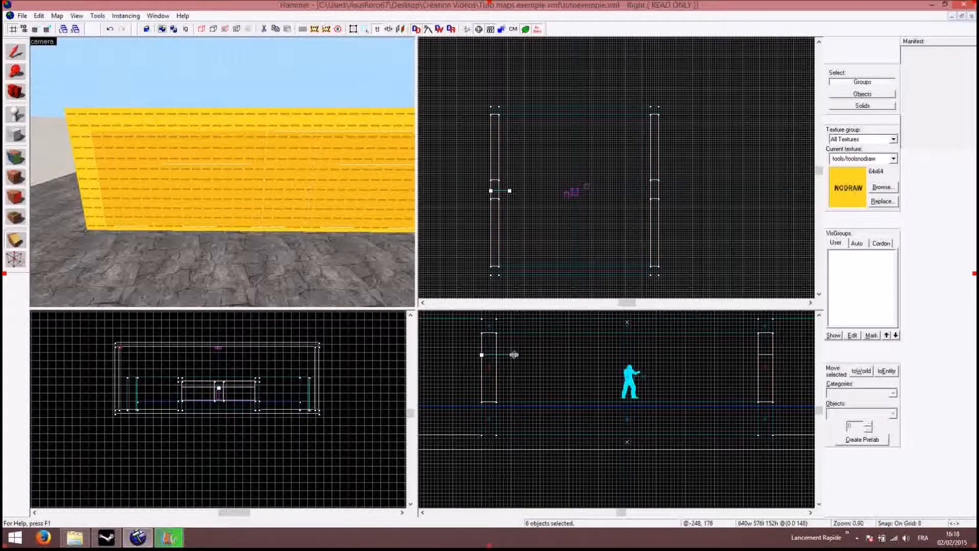
{"action": "key", "text": "Return"}
- Select the two 72 × 104 door-sized pieces in the east and west walls and open their faces for texture editing
{"action": "key", "text": "z"}
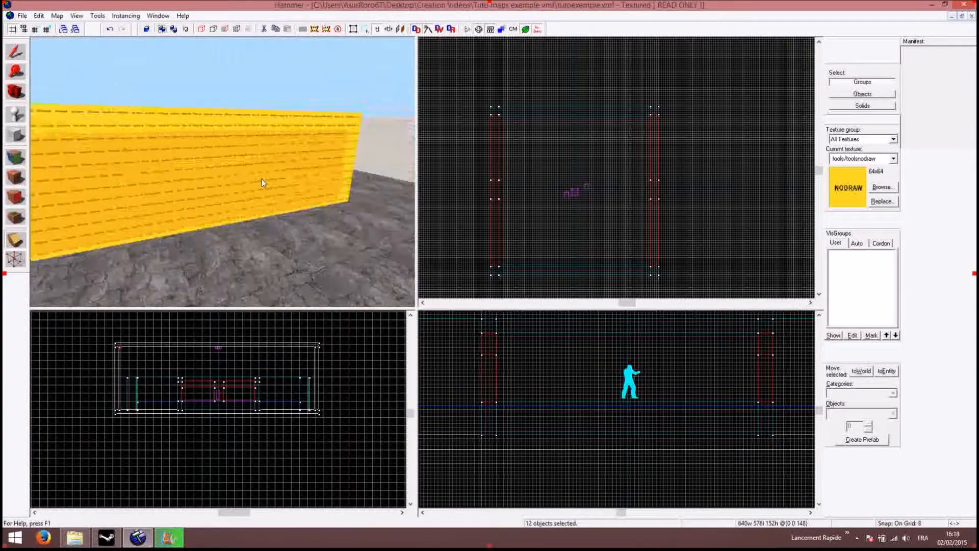
{"action": "key", "text": "w"}
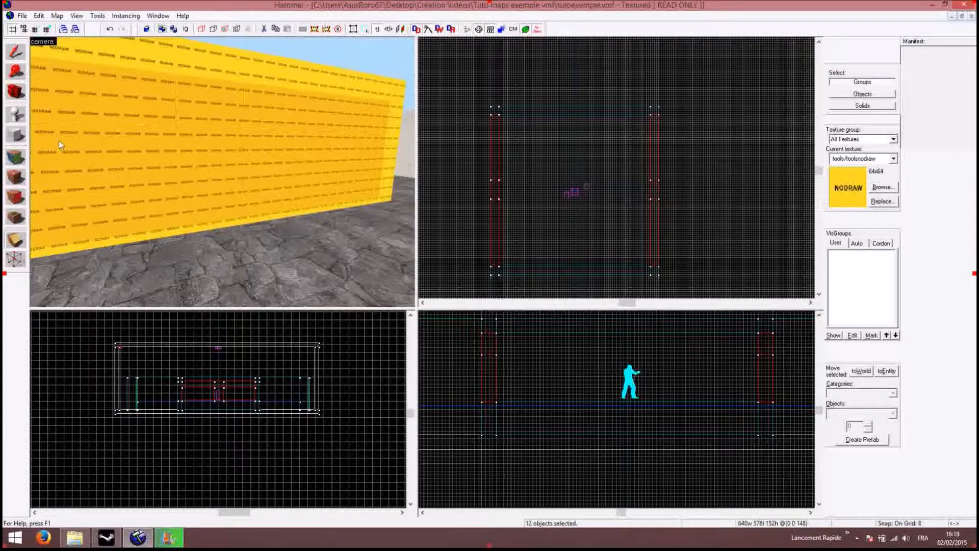
{"action": "left_click", "coordinate": [17, 53]}
{"action": "left_click", "coordinate": [211, 173]}
{"action": "key", "text": "w"}
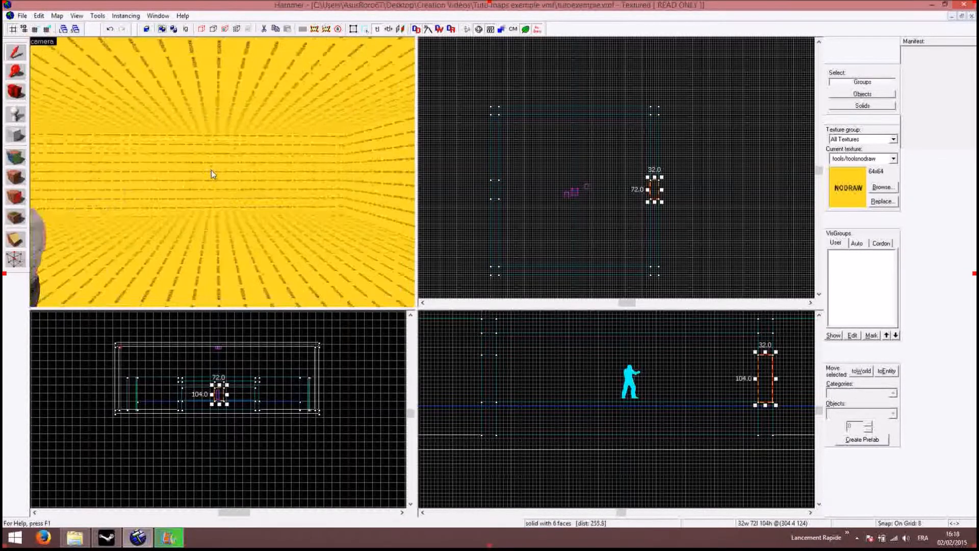
{"action": "left_click", "coordinate": [176, 188], "text": "ctrl"}
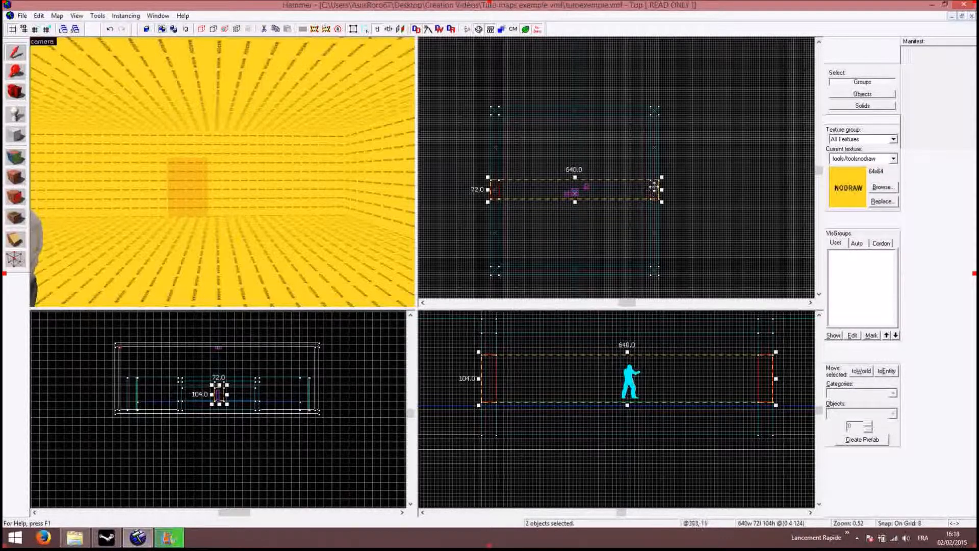
{"action": "left_click", "coordinate": [16, 157]}
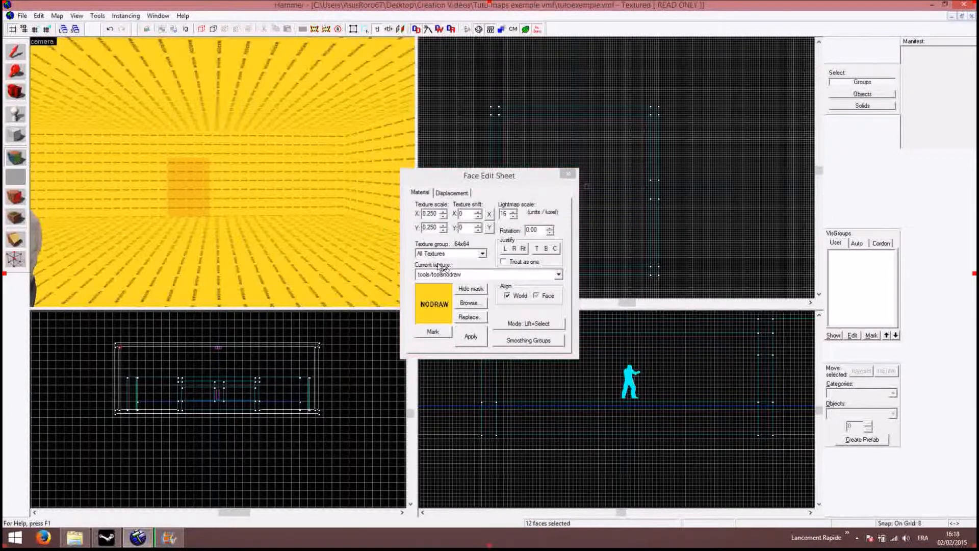
- Find the wood/vertigo_door1 texture with the filter "door", apply it to the selected faces and fit it to them
{"action": "left_click", "coordinate": [468, 303]}
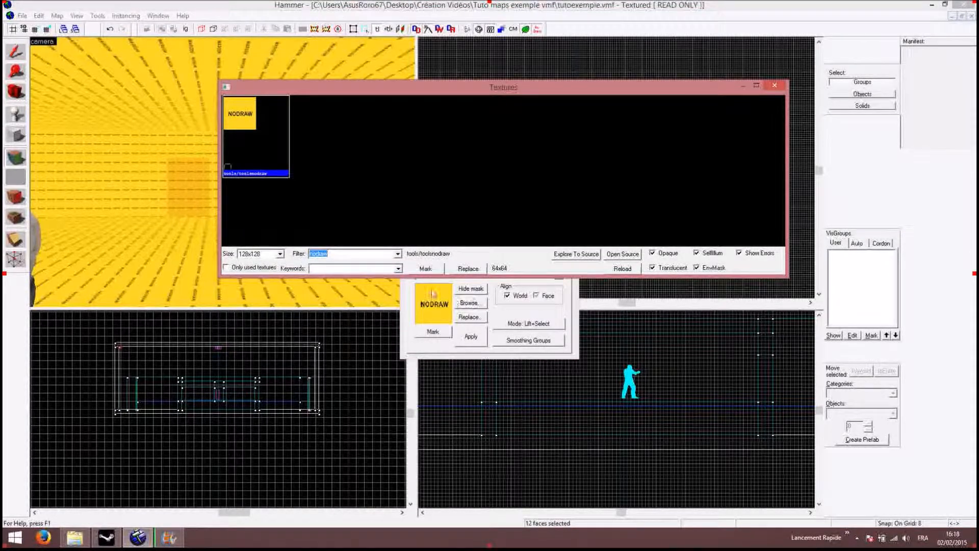
{"action": "type", "text": "door"}
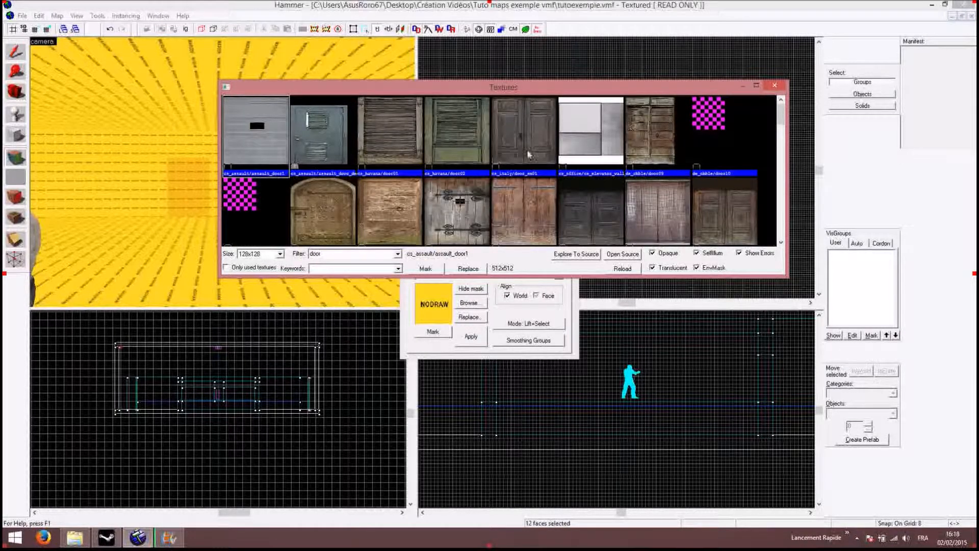
{"action": "left_click", "coordinate": [783, 141]}
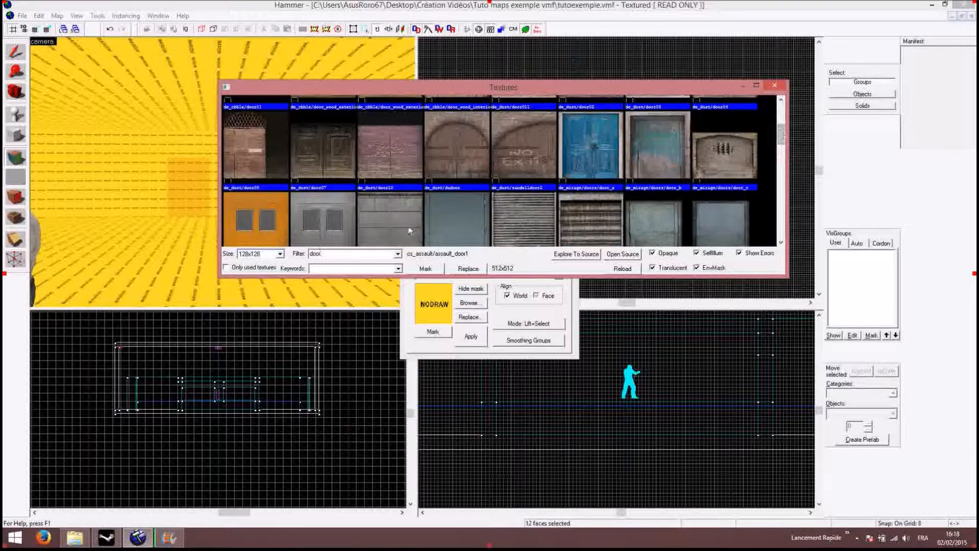
{"action": "scroll", "coordinate": [635, 198], "scroll_direction": "down", "scroll_amount": 5}
{"action": "left_click", "coordinate": [580, 140]}
{"action": "double_click", "coordinate": [580, 141]}
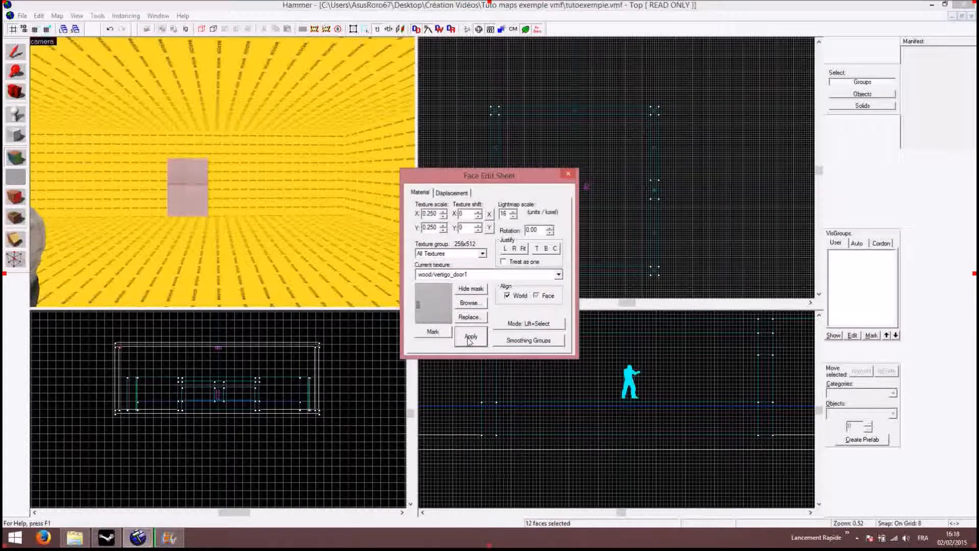
{"action": "left_click", "coordinate": [524, 250]}
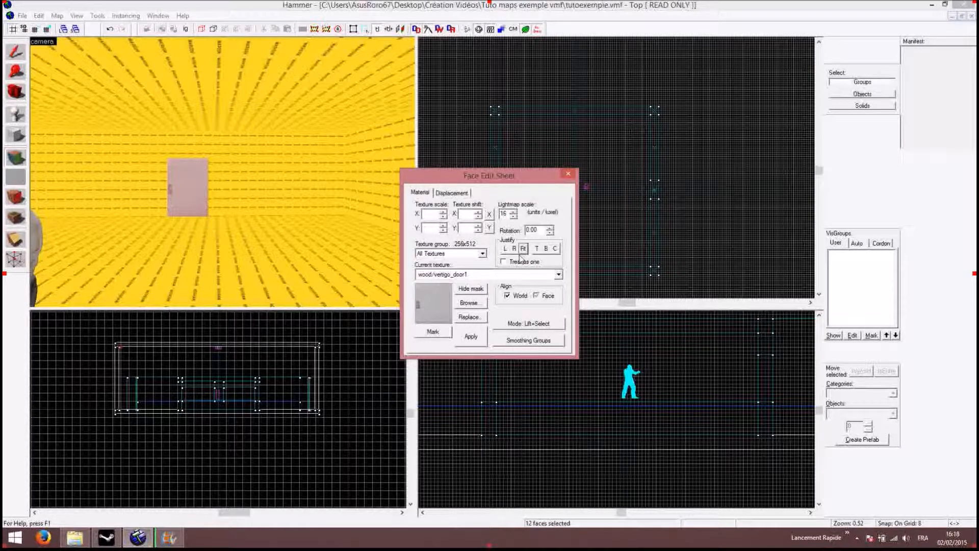
{"action": "left_click", "coordinate": [567, 176]}
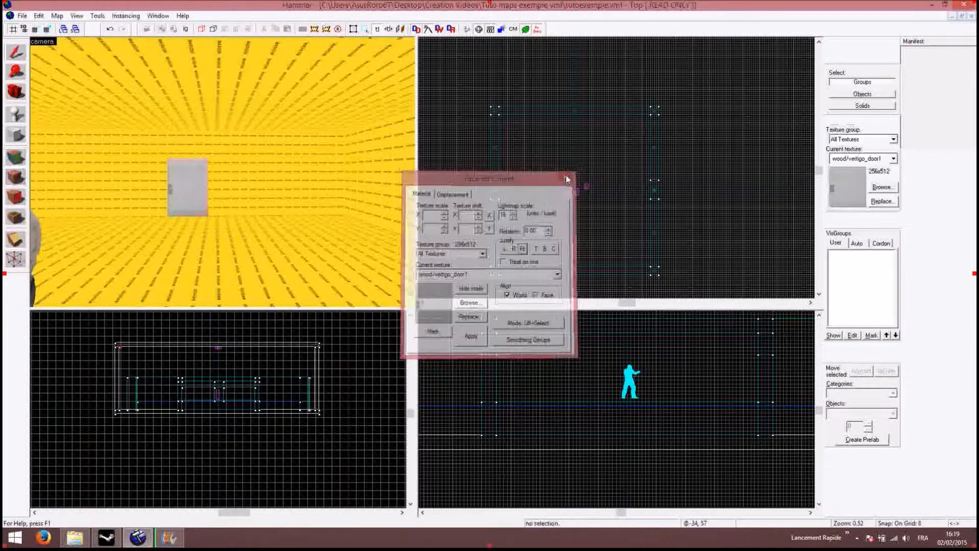
- Select the east door block and reduce its thickness to 16 units in the top view, centred within the wall
{"action": "scroll", "coordinate": [219, 219], "scroll_direction": "down", "scroll_amount": 6}
{"action": "scroll", "coordinate": [220, 220], "scroll_direction": "up", "scroll_amount": 5}
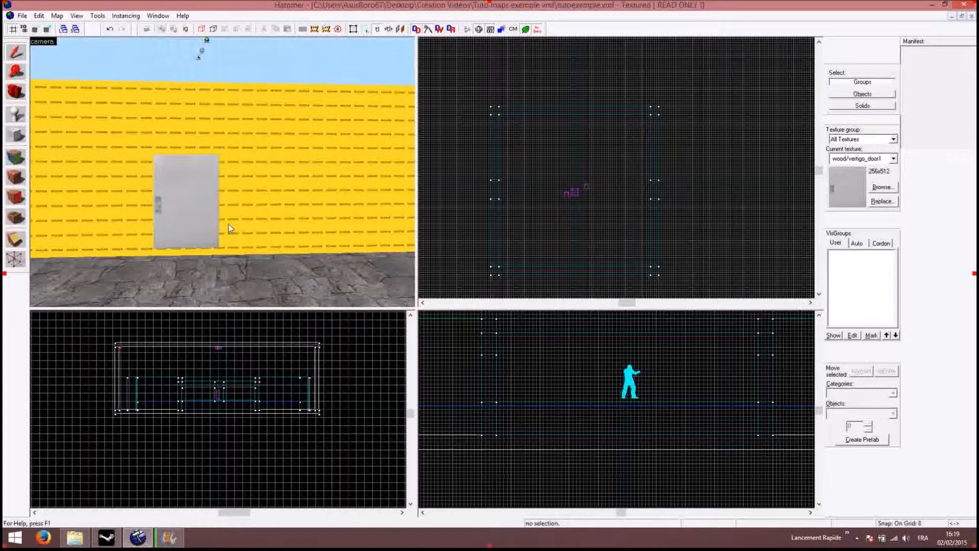
{"action": "left_click", "coordinate": [182, 212]}
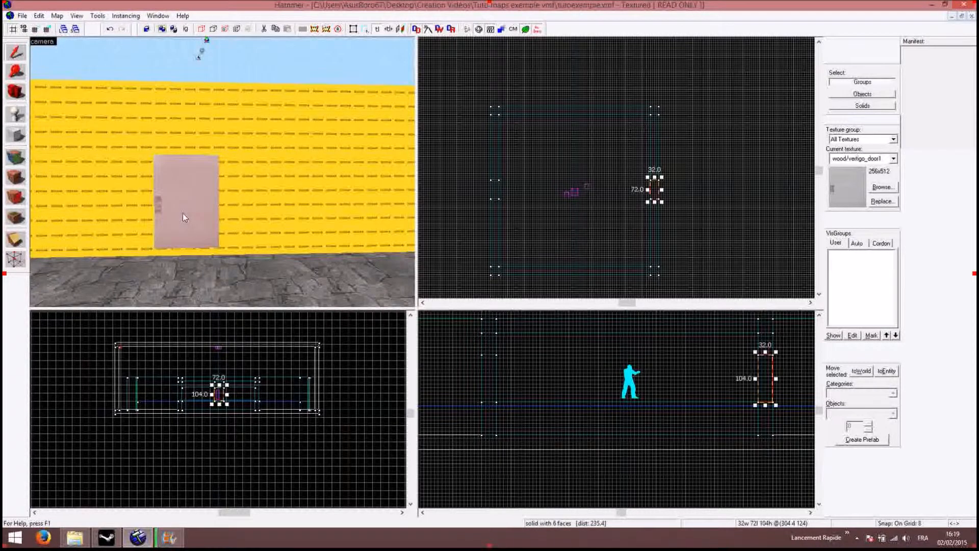
{"action": "scroll", "coordinate": [639, 139], "scroll_direction": "up", "scroll_amount": 3}
{"action": "left_click_drag", "start_coordinate": [683, 227], "coordinate": [664, 228]}
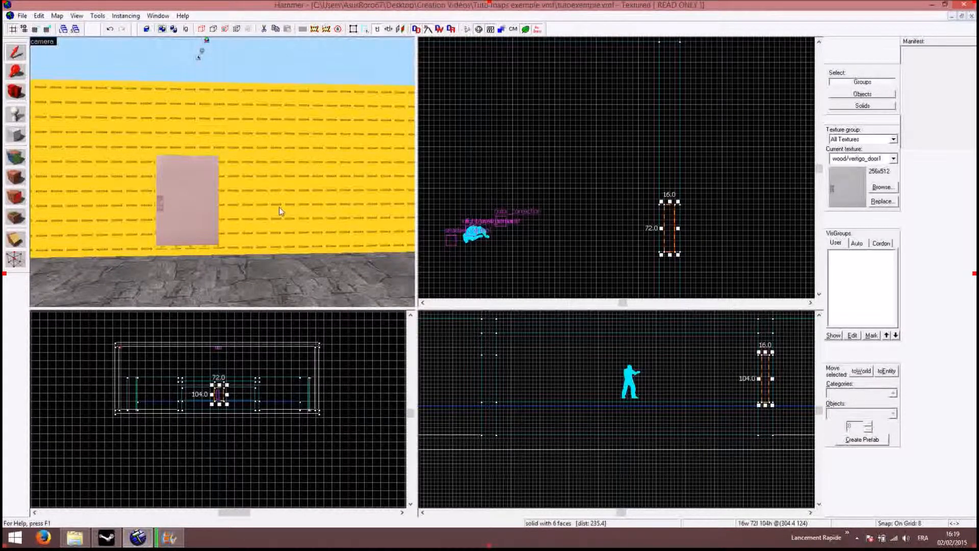
{"action": "scroll", "coordinate": [507, 219], "scroll_direction": "right", "scroll_amount": 3}
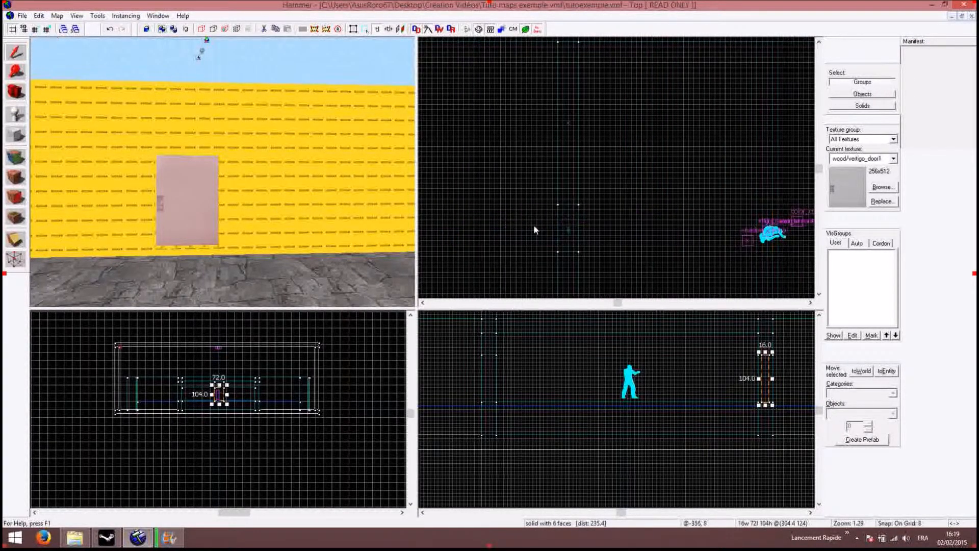
- Select the west door block and reduce its thickness to 16 units in the top view, centred within the wall
{"action": "left_click", "coordinate": [556, 227]}
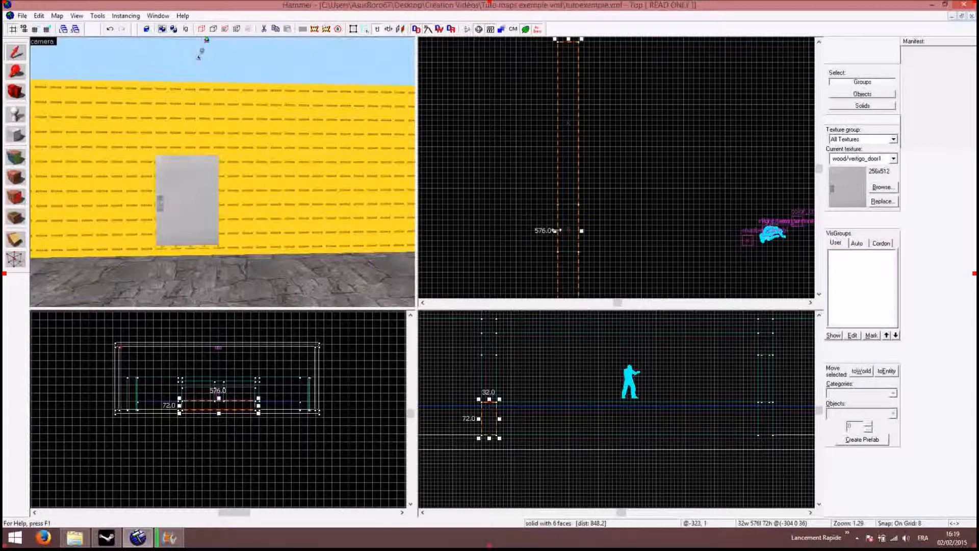
{"action": "scroll", "coordinate": [188, 191], "scroll_direction": "up", "scroll_amount": 5}
{"action": "left_click", "coordinate": [188, 191]}
{"action": "scroll", "coordinate": [187, 191], "scroll_direction": "up", "scroll_amount": 3}
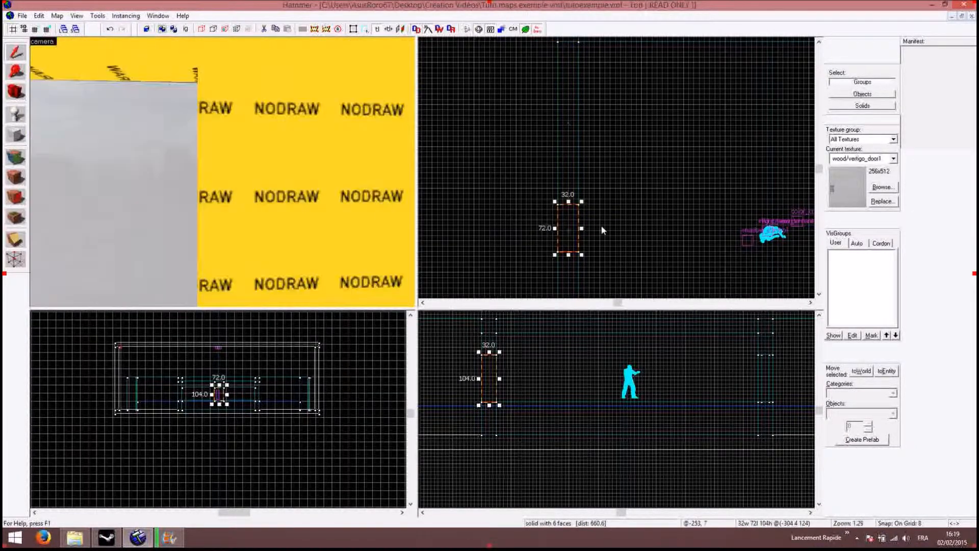
{"action": "scroll", "coordinate": [570, 231], "scroll_direction": "up", "scroll_amount": 2}
{"action": "left_click_drag", "start_coordinate": [560, 229], "coordinate": [573, 229]}
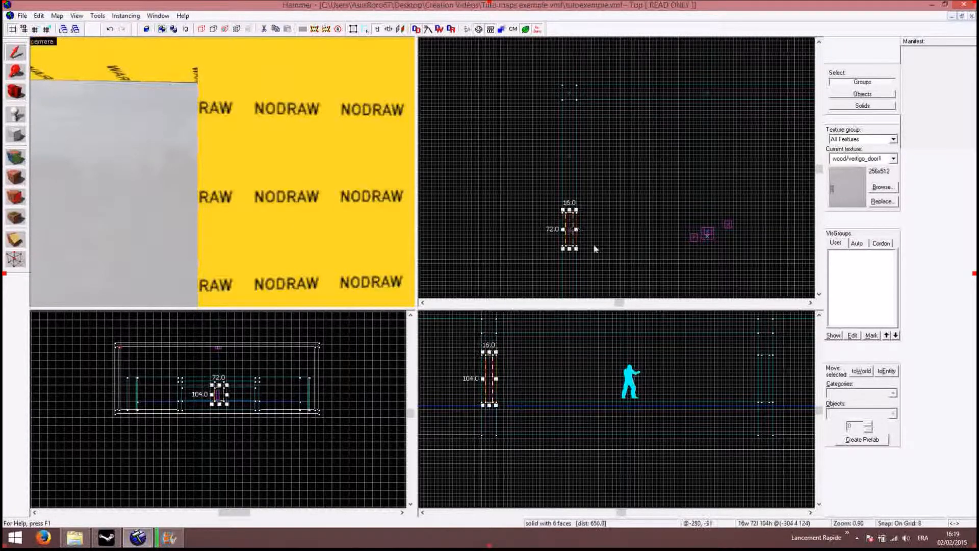
{"action": "left_click", "coordinate": [601, 244]}
- Turn the east door block into a brush entity and set its class to func_door_rotating
{"action": "scroll", "coordinate": [154, 220], "scroll_direction": "down", "scroll_amount": 6}
{"action": "left_click", "coordinate": [159, 222]}
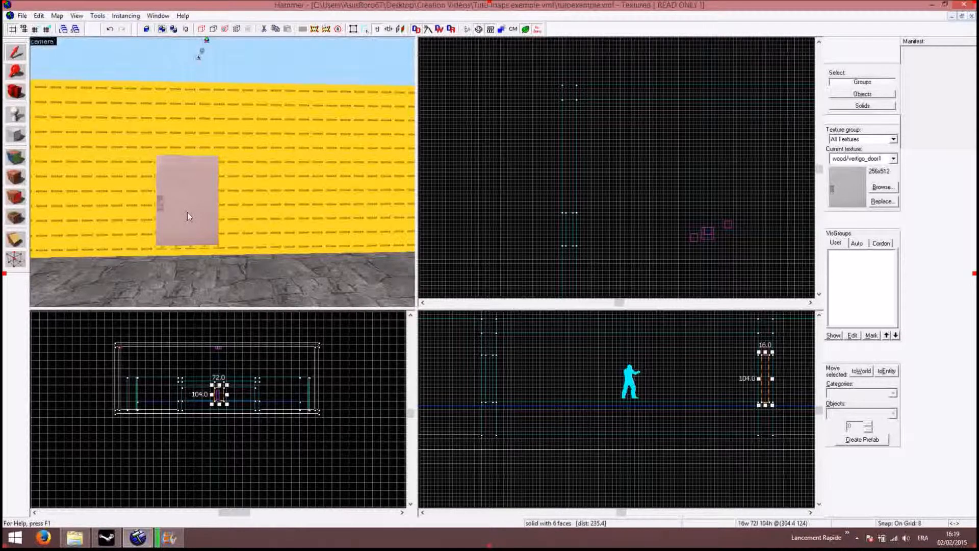
{"action": "key", "text": "ctrl+t"}
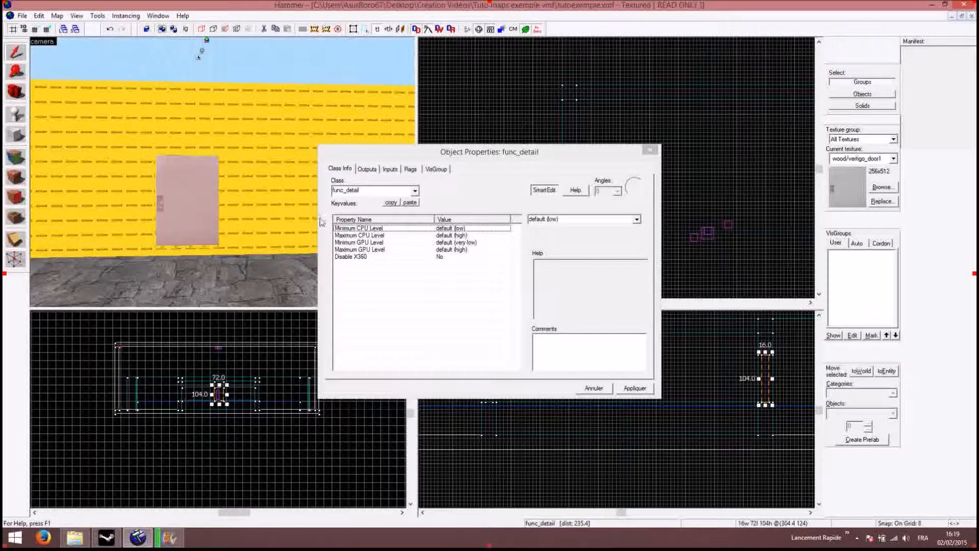
{"action": "left_click", "coordinate": [373, 191]}
{"action": "double_click", "coordinate": [371, 190]}
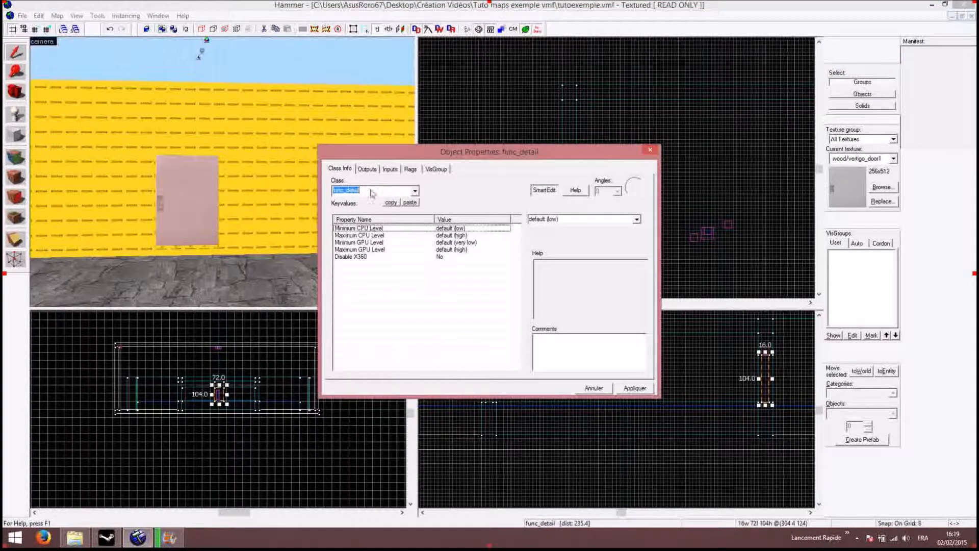
{"action": "type", "text": "door"}
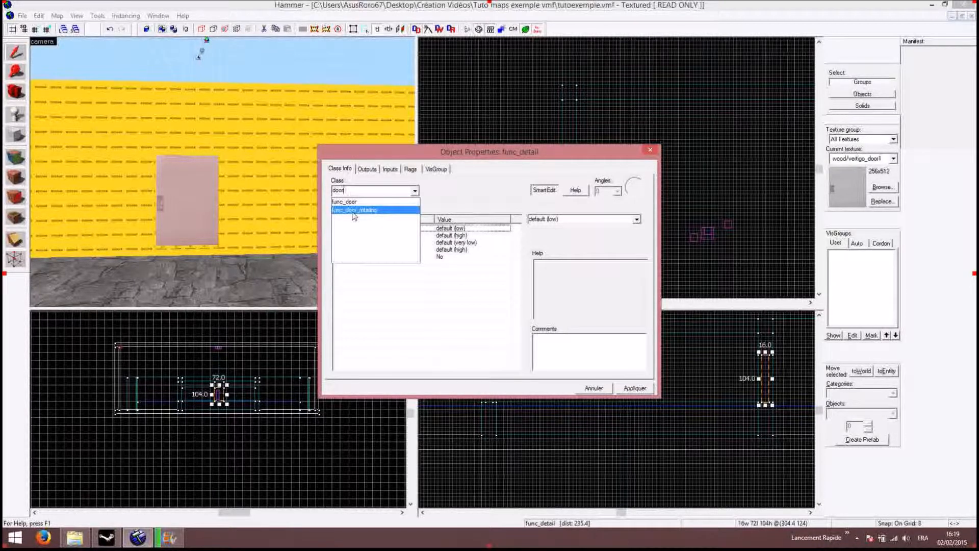
{"action": "left_click", "coordinate": [353, 210]}
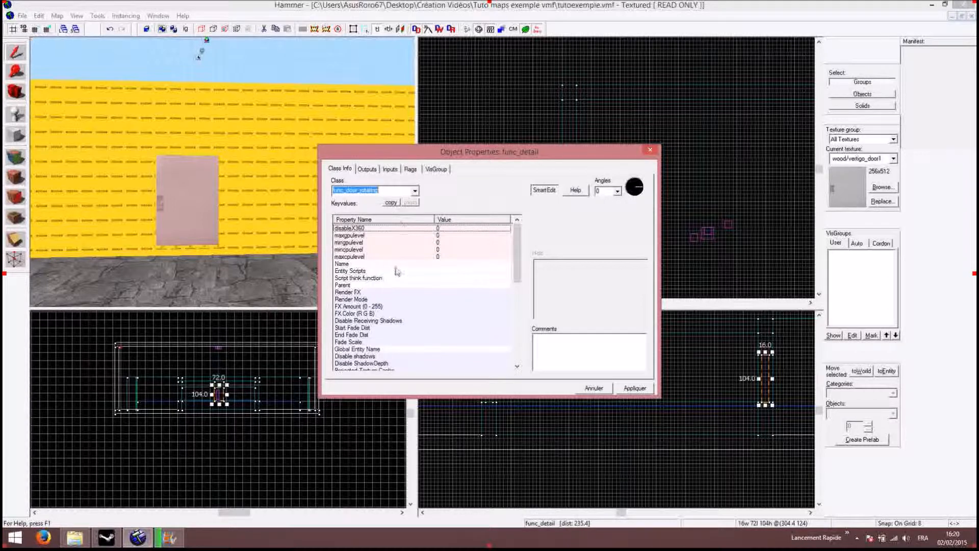
{"action": "key", "text": "Return"}
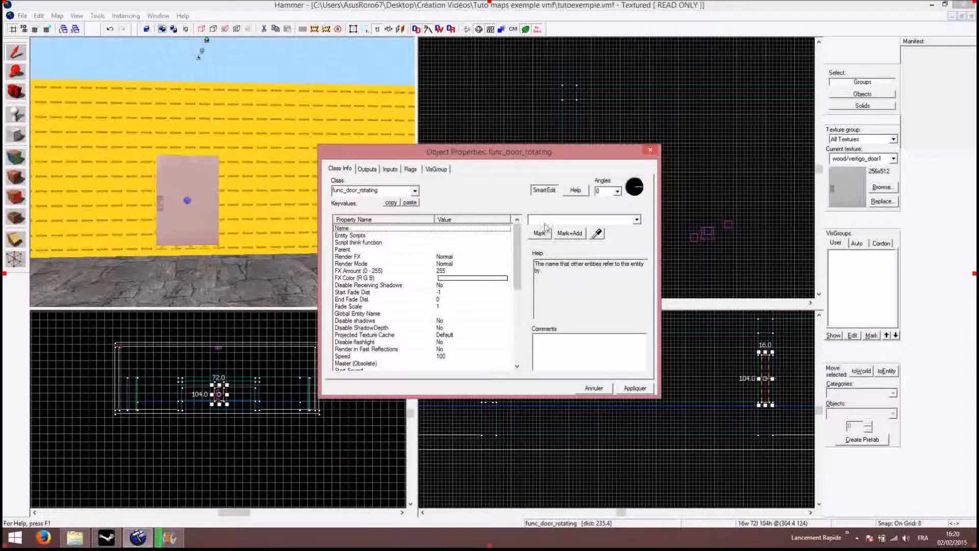
- Name the rotating door door1 and set its speed to 250
{"action": "type", "text": "d"}
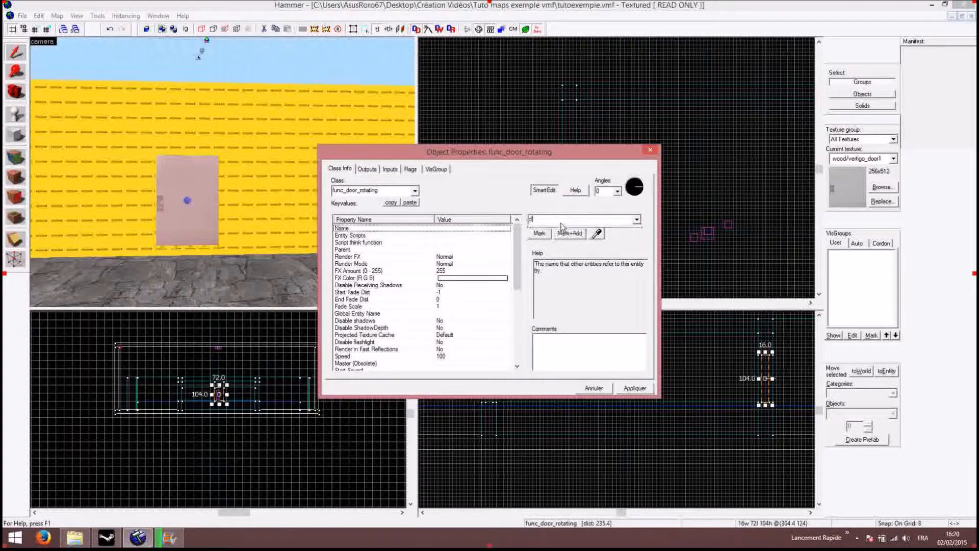
{"action": "type", "text": "oor1"}
{"action": "left_click", "coordinate": [563, 230]}
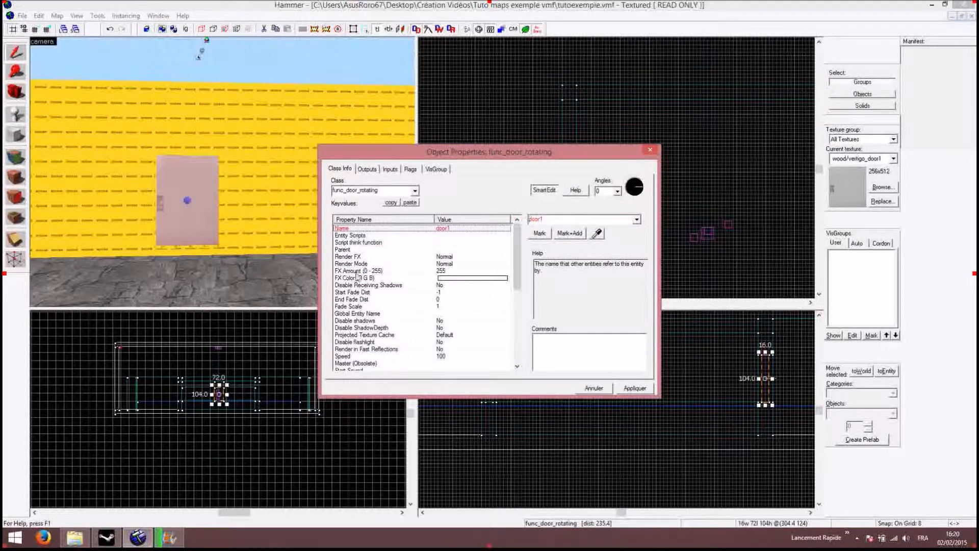
{"action": "left_click", "coordinate": [349, 356]}
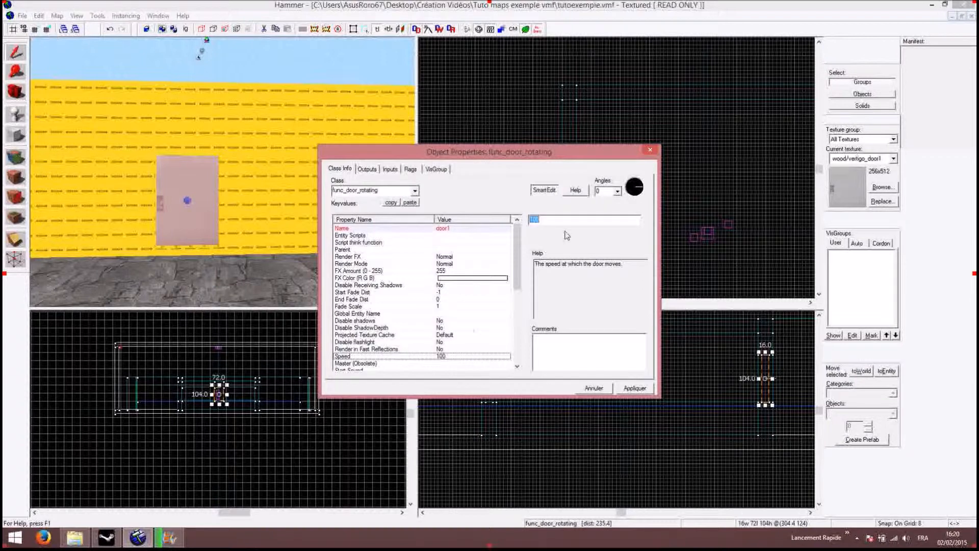
{"action": "type", "text": "250"}
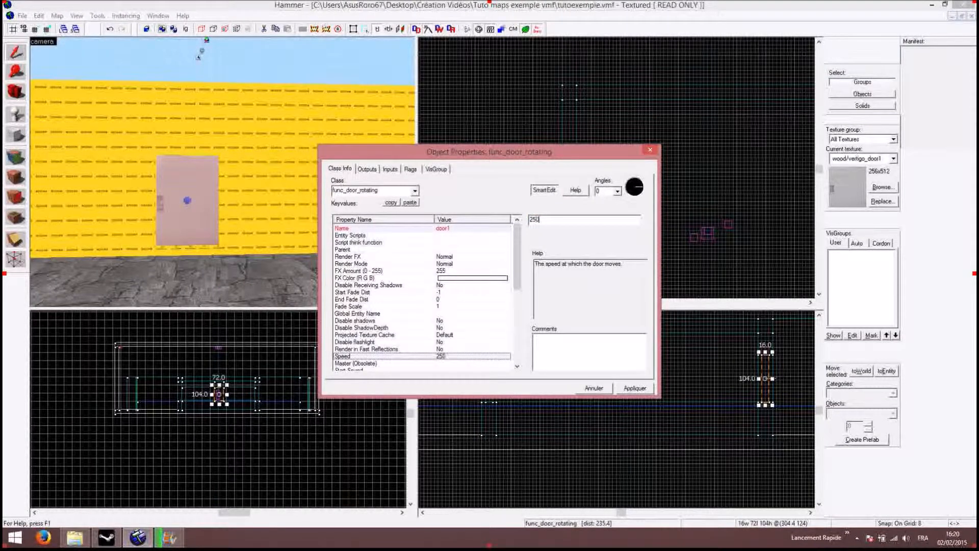
{"action": "mouse_move", "coordinate": [517, 269]}
{"action": "left_mouse_down"}
{"action": "mouse_move", "coordinate": [520, 340]}
{"action": "mouse_move", "coordinate": [519, 265]}
{"action": "left_mouse_up"}
- Enable the Use Opens flag for the rotating door, apply the properties and close them
{"action": "left_click", "coordinate": [374, 172]}
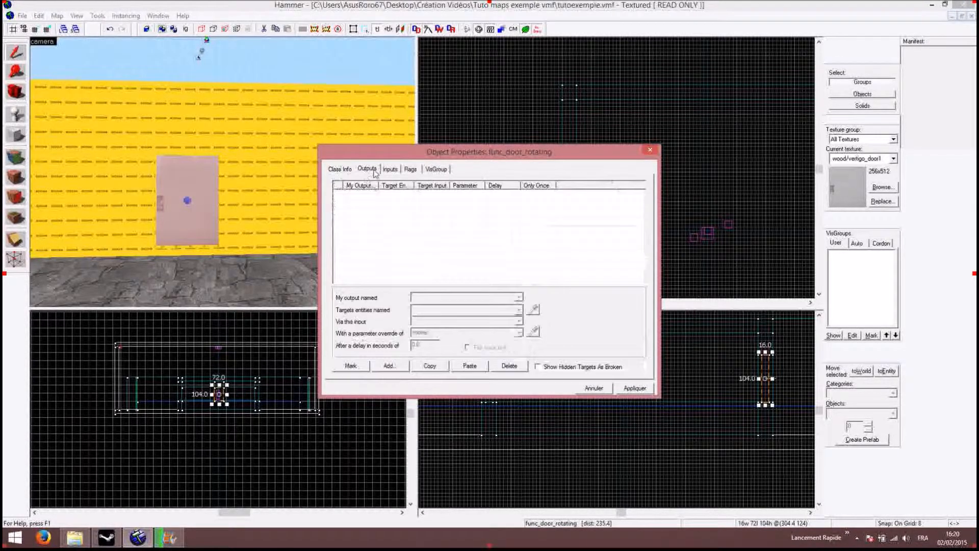
{"action": "left_click", "coordinate": [390, 169]}
{"action": "left_click", "coordinate": [409, 169]}
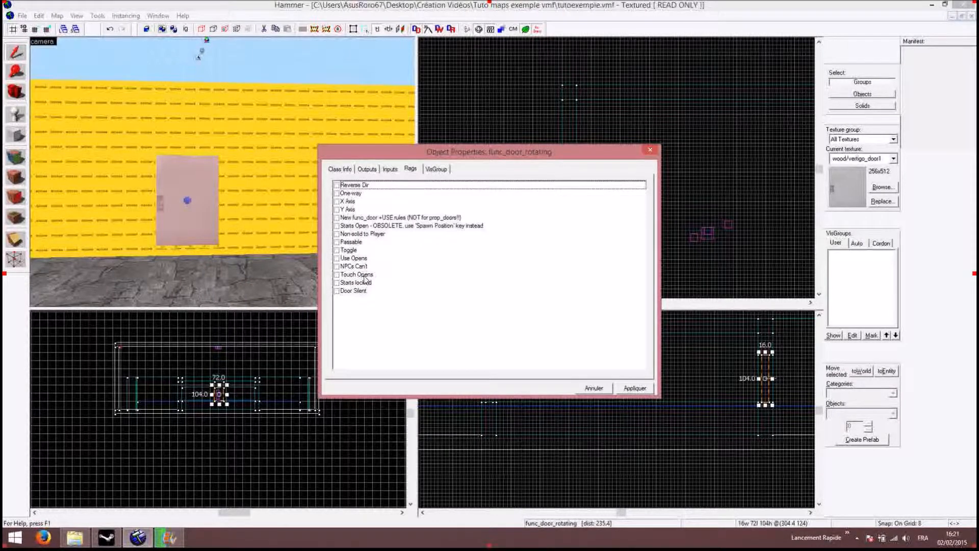
{"action": "left_click", "coordinate": [218, 220]}
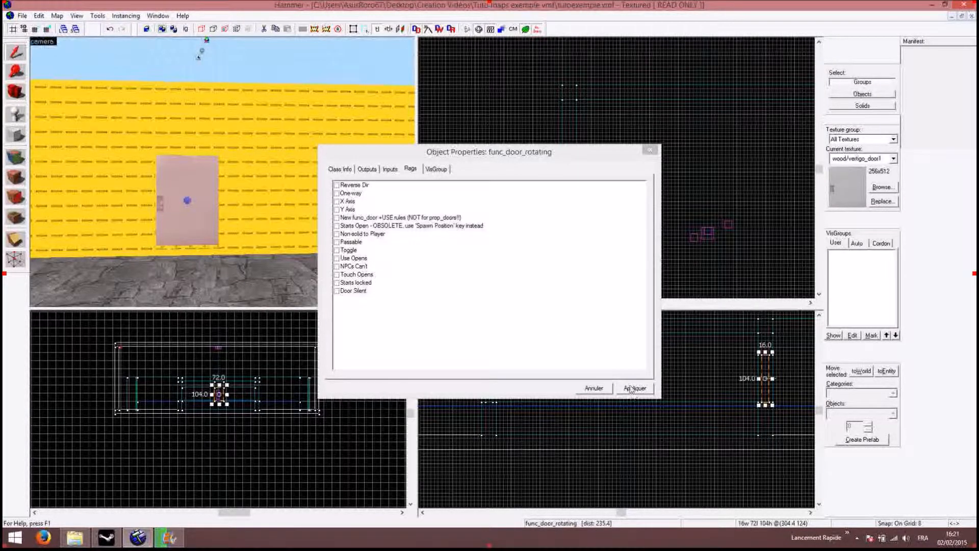
{"action": "left_click", "coordinate": [336, 258]}
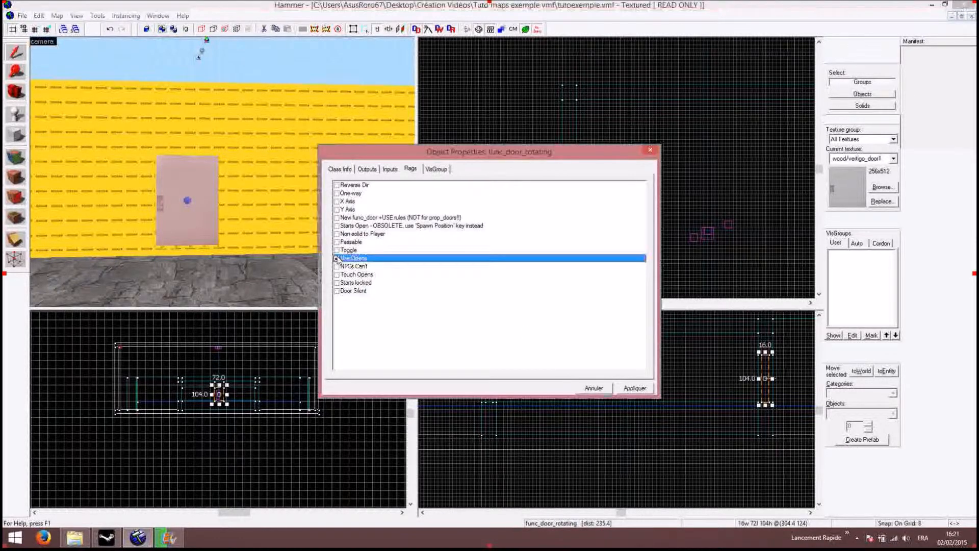
{"action": "left_click", "coordinate": [633, 388]}
{"action": "left_click", "coordinate": [650, 149]}
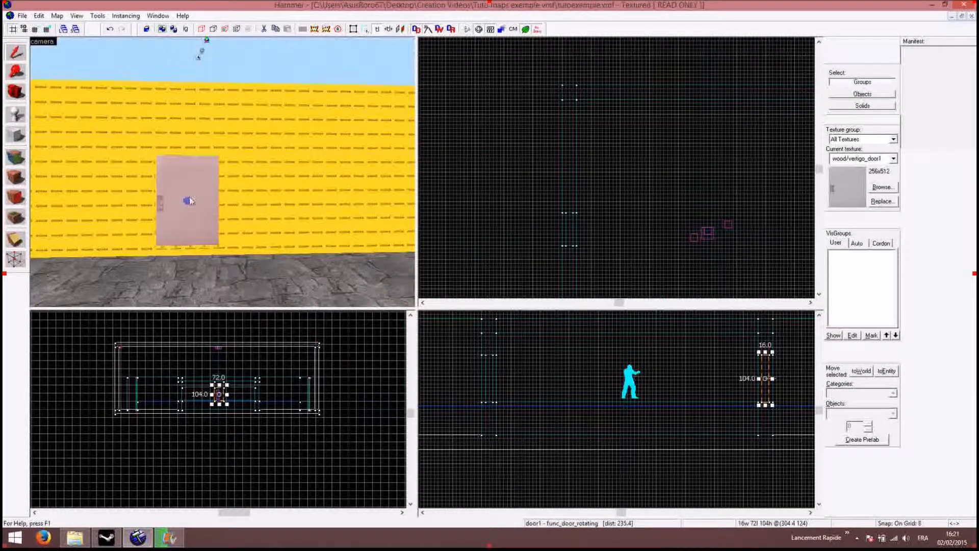
- Move the rotating door's origin from its centre to the middle of its north end in the top view, opposite the handle
{"action": "scroll", "coordinate": [189, 201], "scroll_direction": "up", "scroll_amount": 3}
{"action": "scroll", "coordinate": [175, 212], "scroll_direction": "down", "scroll_amount": 2}
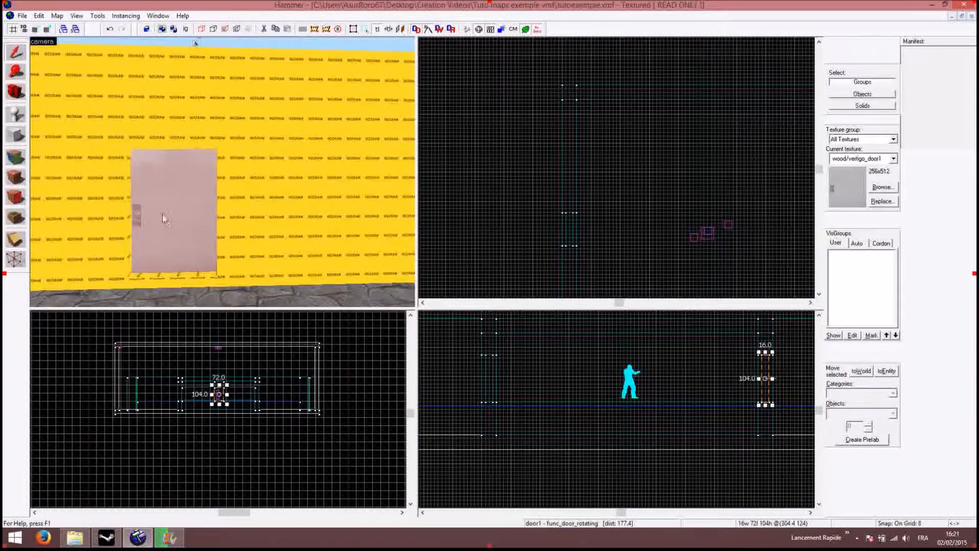
{"action": "scroll", "coordinate": [775, 377], "scroll_direction": "up", "scroll_amount": 2}
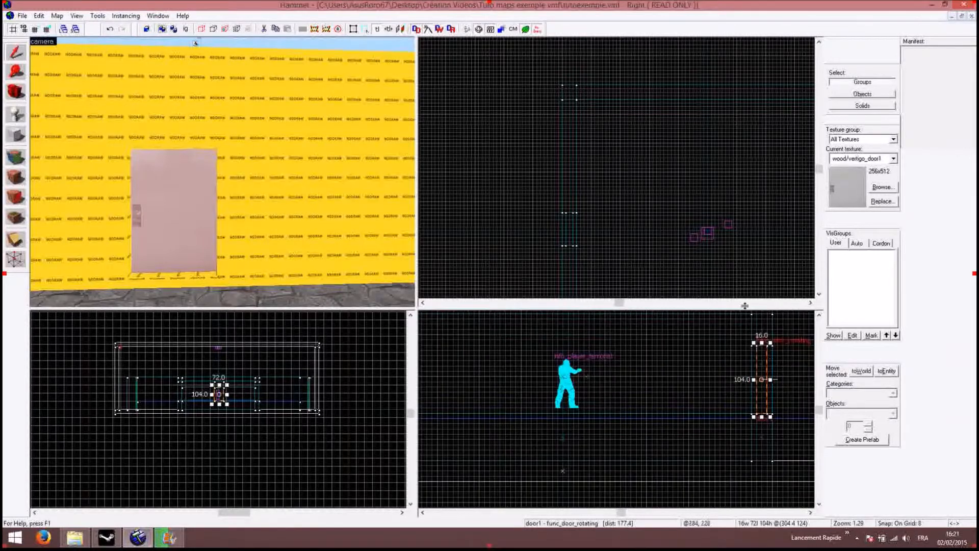
{"action": "scroll", "coordinate": [765, 260], "scroll_direction": "up", "scroll_amount": 3}
{"action": "left_click", "coordinate": [799, 301]}
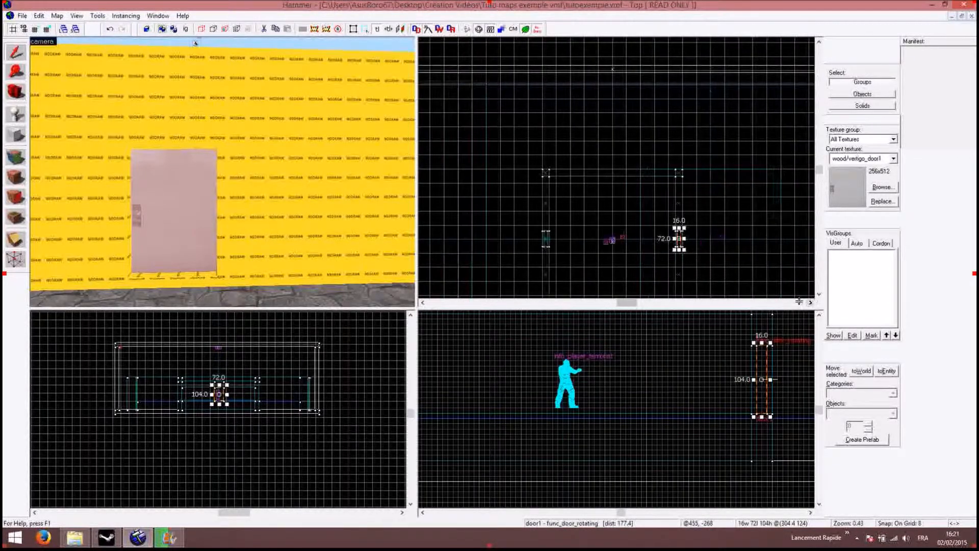
{"action": "scroll", "coordinate": [654, 232], "scroll_direction": "up", "scroll_amount": 10}
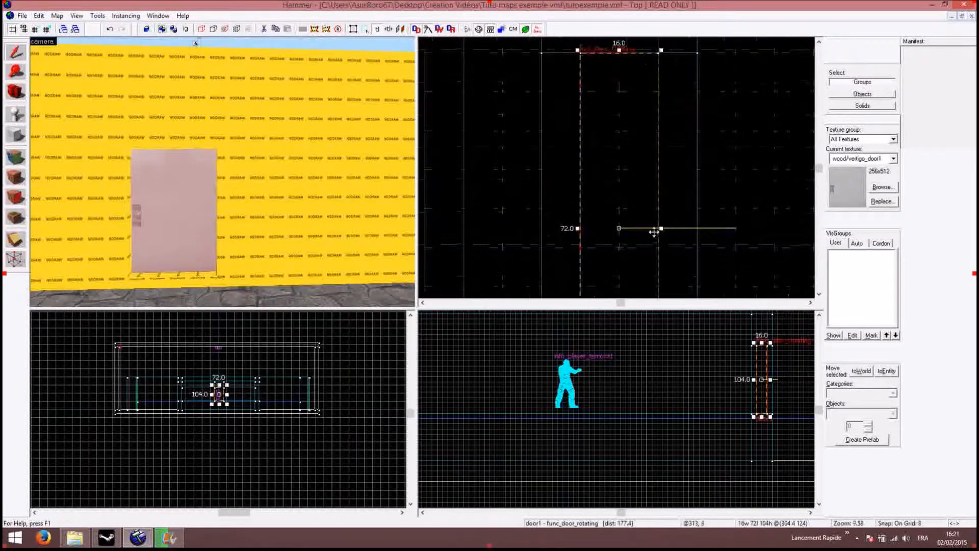
{"action": "left_click_drag", "start_coordinate": [618, 228], "coordinate": [619, 52]}
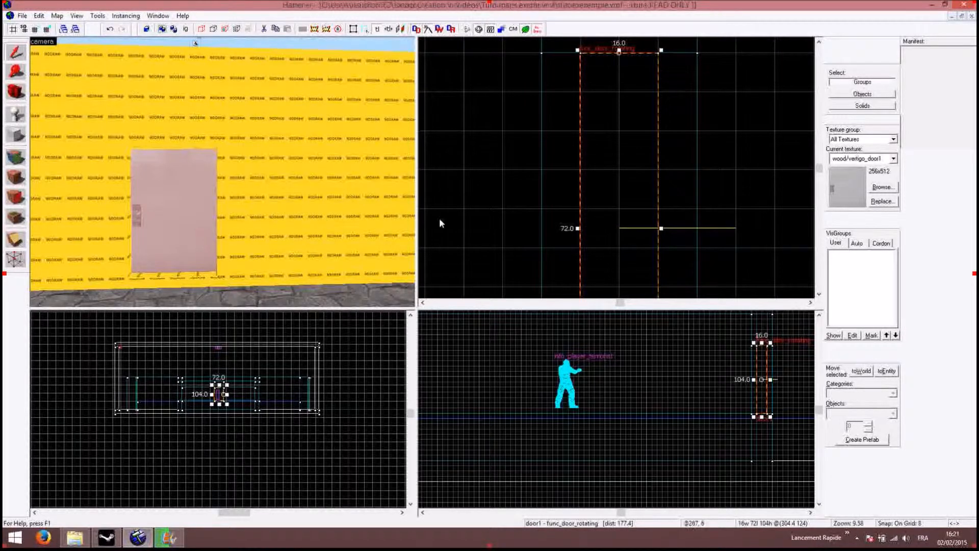
- Turn the west door block into a brush entity, set its class to func_door and apply it
{"action": "scroll", "coordinate": [173, 187], "scroll_direction": "down", "scroll_amount": 5}
{"action": "left_click", "coordinate": [174, 187]}
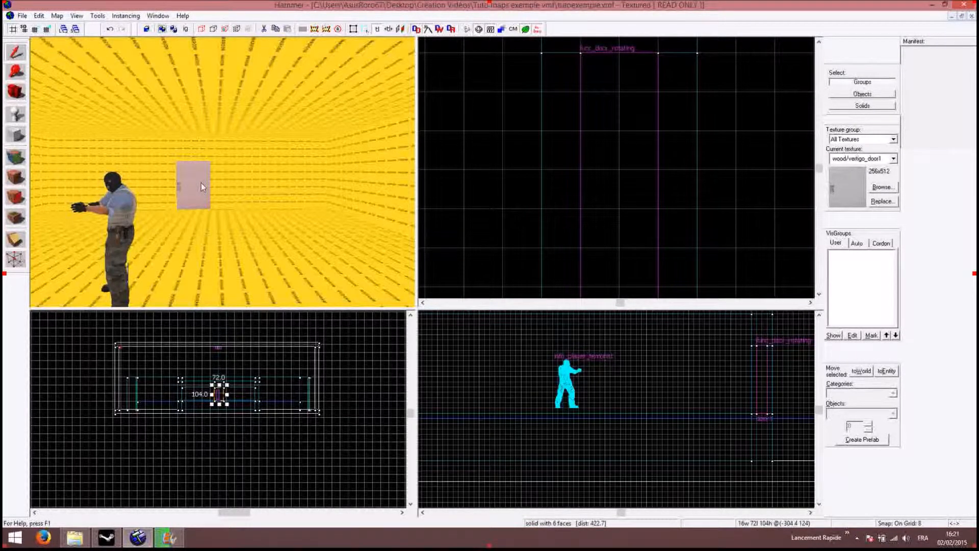
{"action": "key", "text": "ctrl+t"}
{"action": "left_click", "coordinate": [399, 192]}
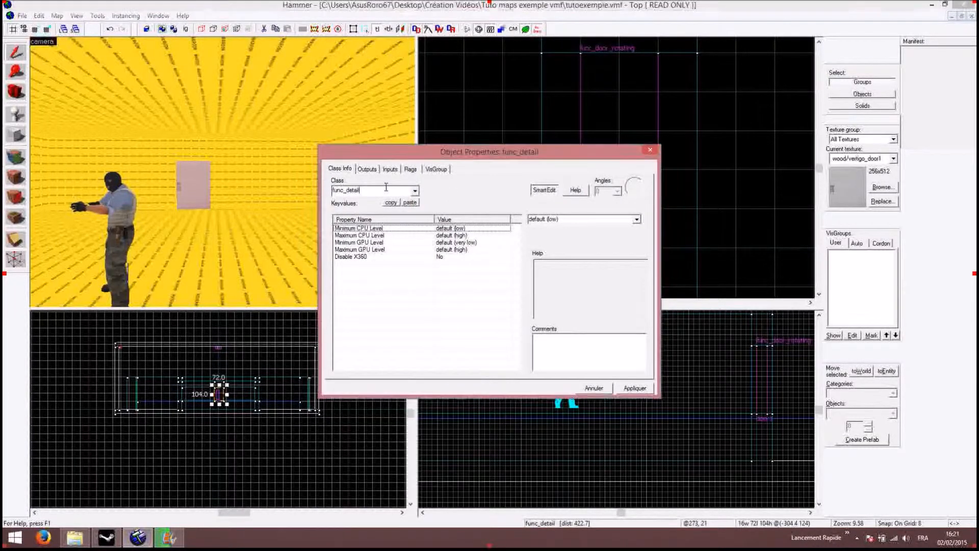
{"action": "type", "text": "door"}
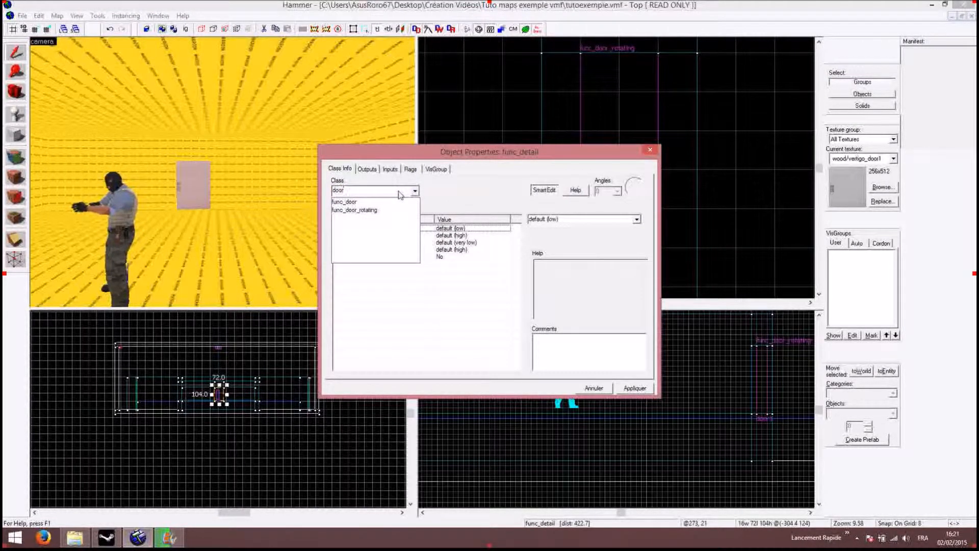
{"action": "left_click", "coordinate": [373, 203]}
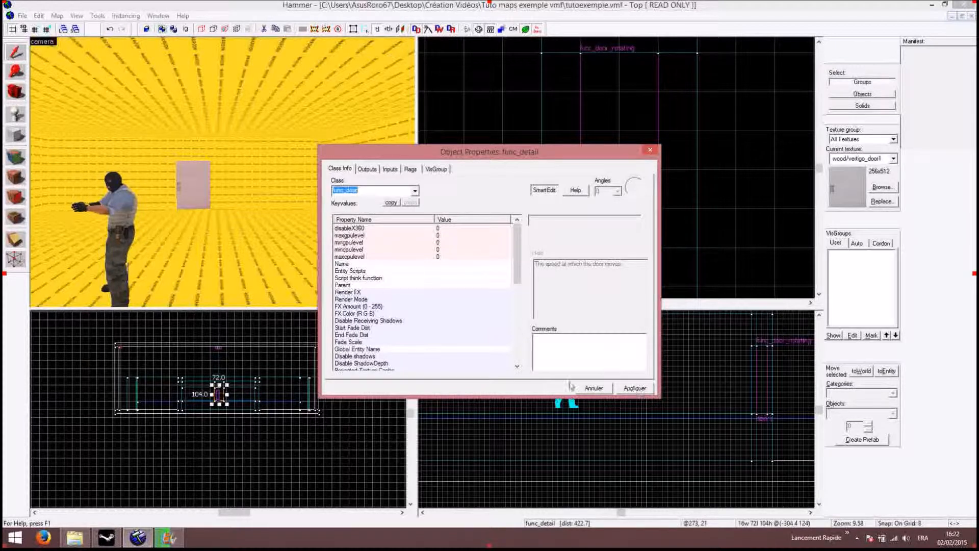
{"action": "left_click", "coordinate": [634, 388]}
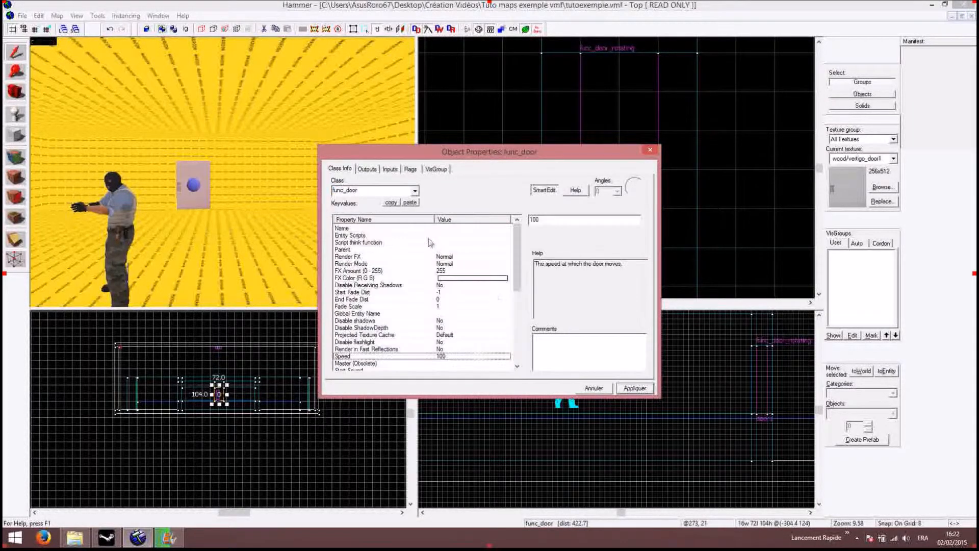
- Name the west sliding door door2 and set its speed to 250
{"action": "left_click", "coordinate": [437, 229]}
{"action": "type", "text": "d"}
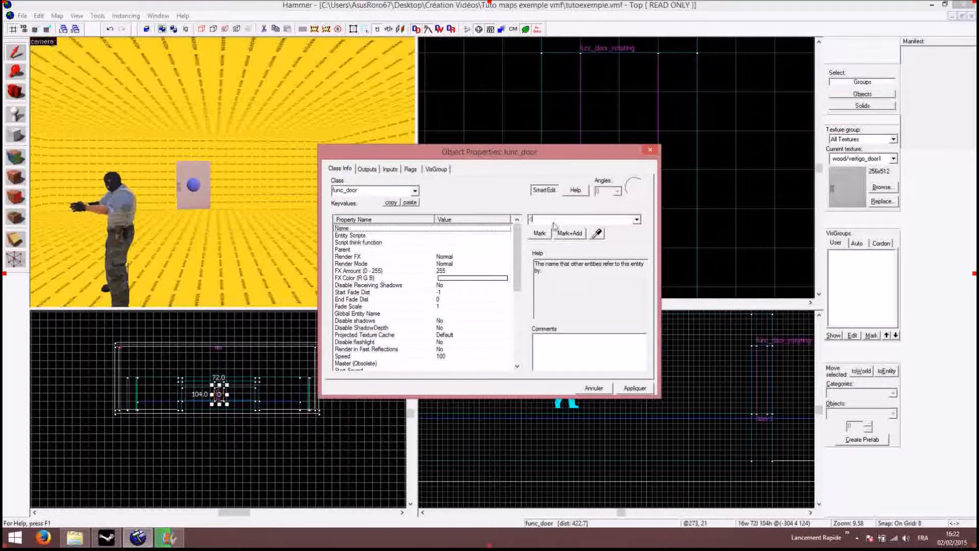
{"action": "type", "text": "oor2"}
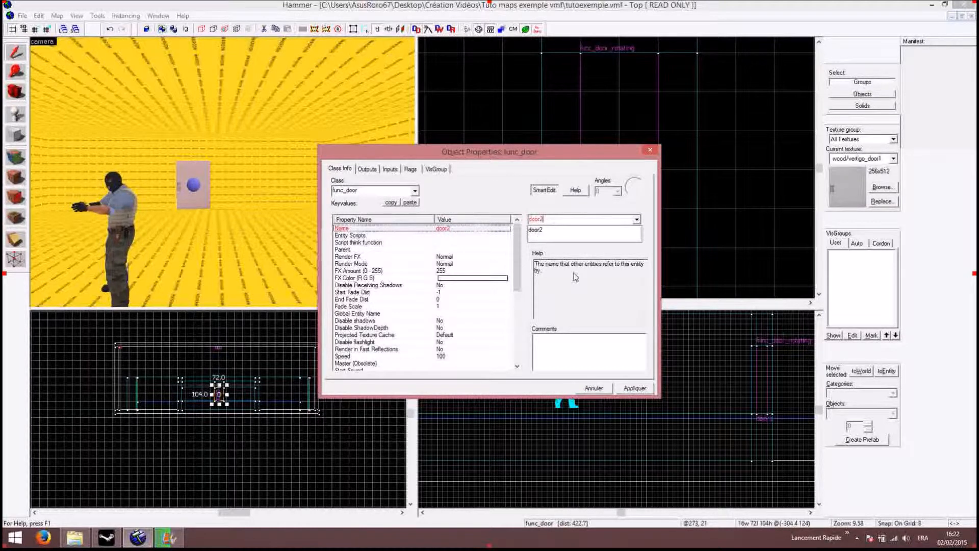
{"action": "left_click", "coordinate": [558, 233]}
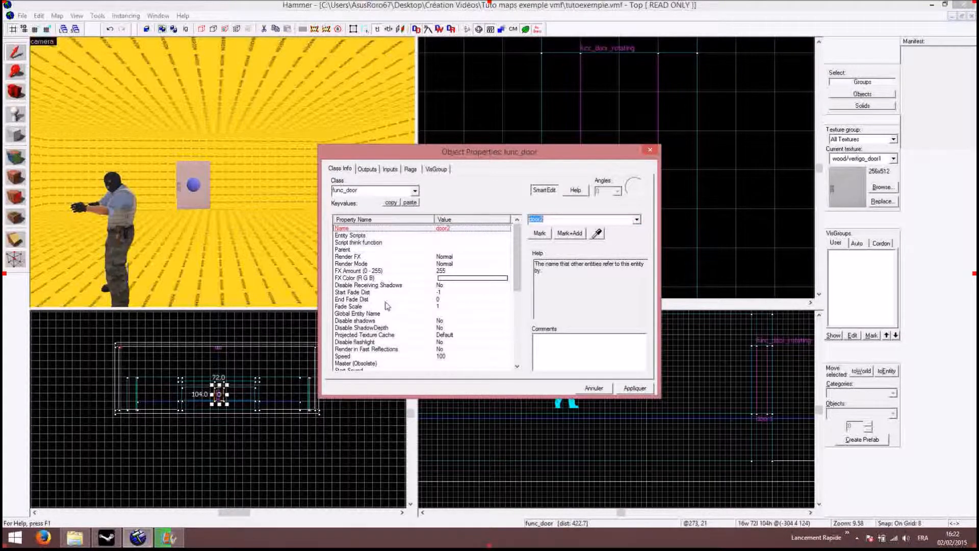
{"action": "left_click", "coordinate": [356, 357]}
{"action": "double_click", "coordinate": [465, 357]}
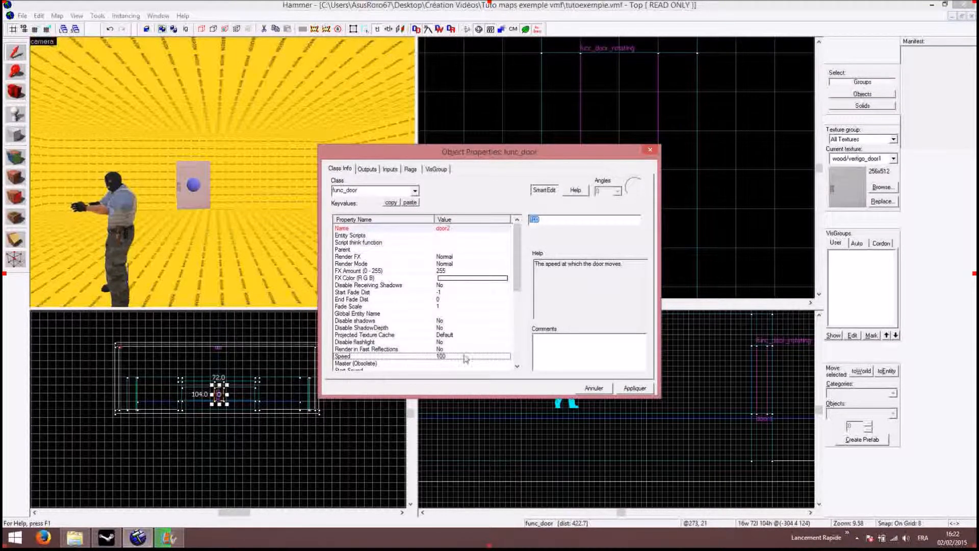
{"action": "type", "text": "250"}
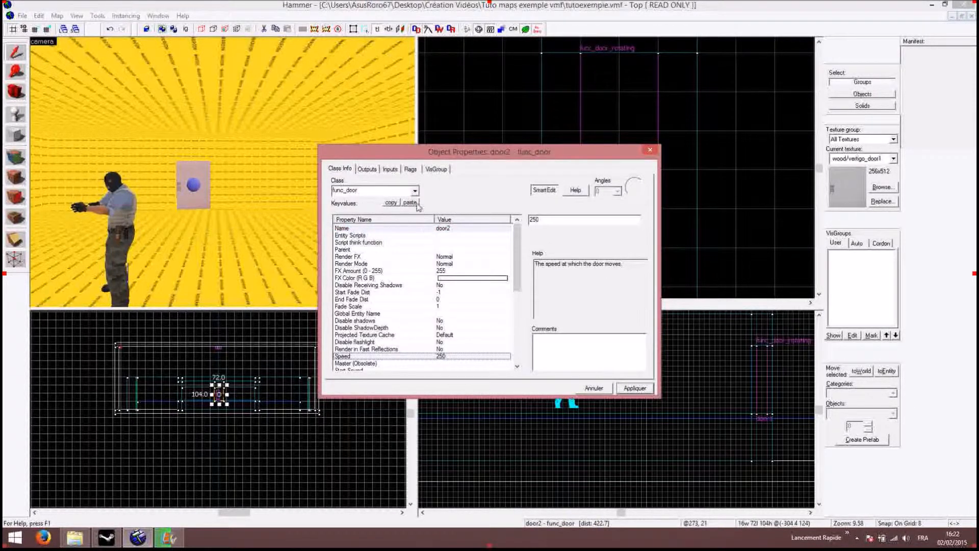
- Enable the Use Opens flag and disable Touch Opens for the west door
{"action": "left_click", "coordinate": [410, 169]}
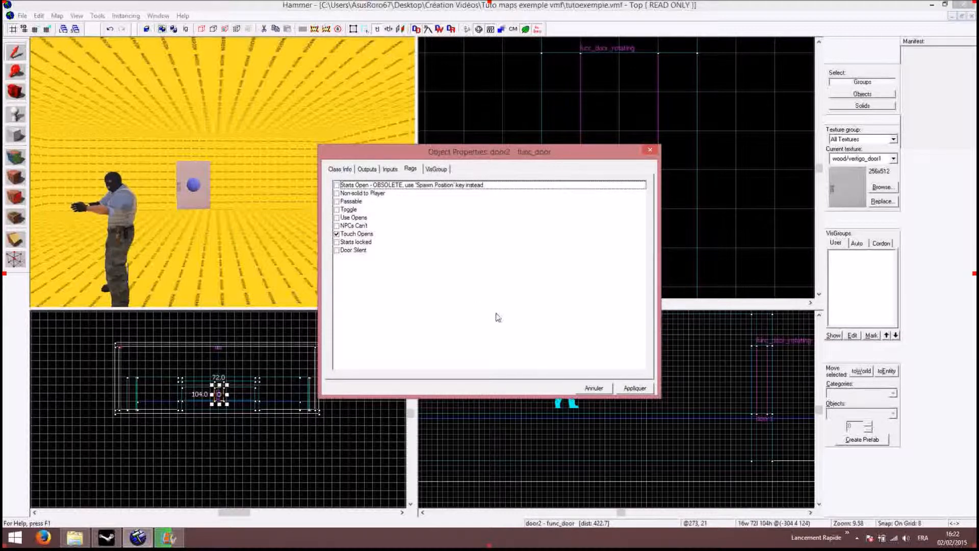
{"action": "left_click", "coordinate": [337, 217]}
{"action": "left_click", "coordinate": [337, 234]}
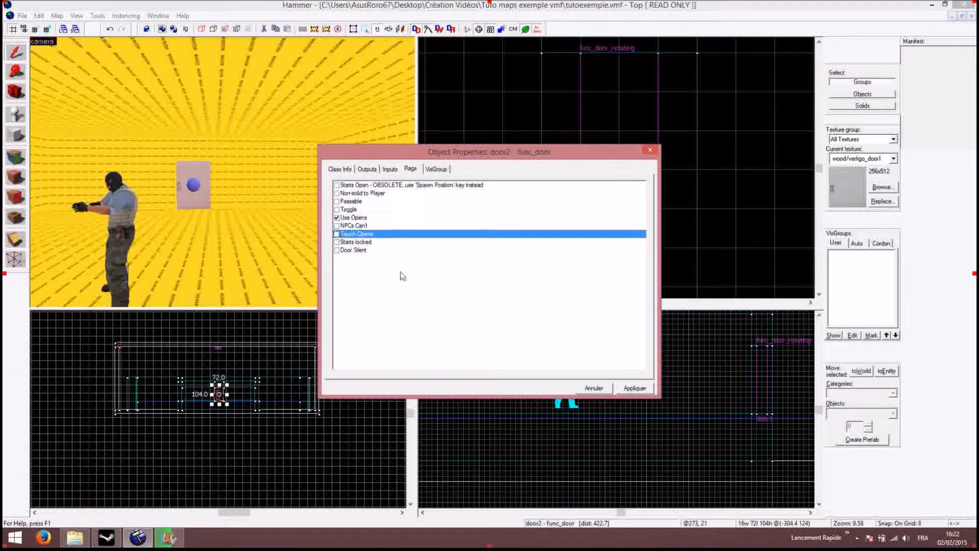
- Apply the west door's flags, close its properties, and move its origin from its centre to the middle of its north end
{"action": "left_click", "coordinate": [632, 388]}
{"action": "left_click", "coordinate": [650, 150]}
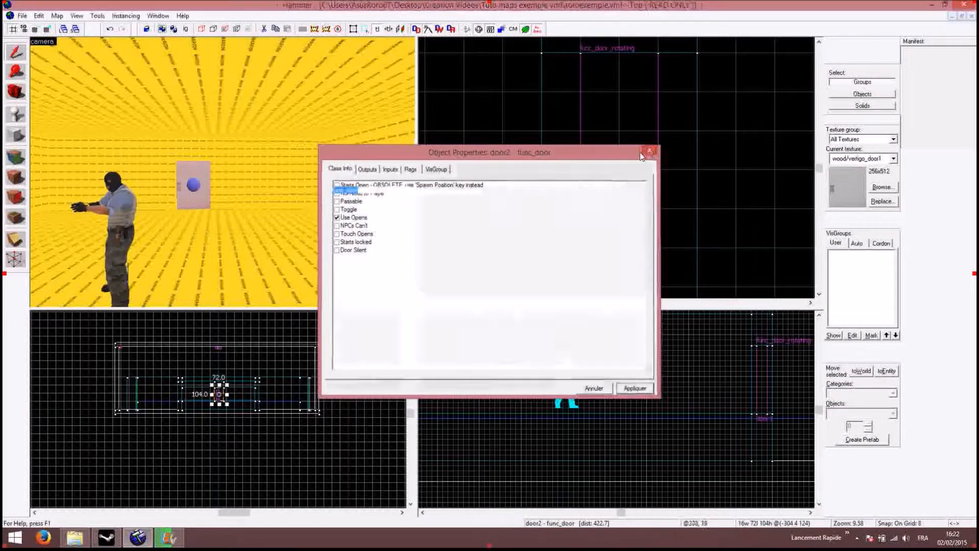
{"action": "scroll", "coordinate": [555, 201], "scroll_direction": "down", "scroll_amount": 4}
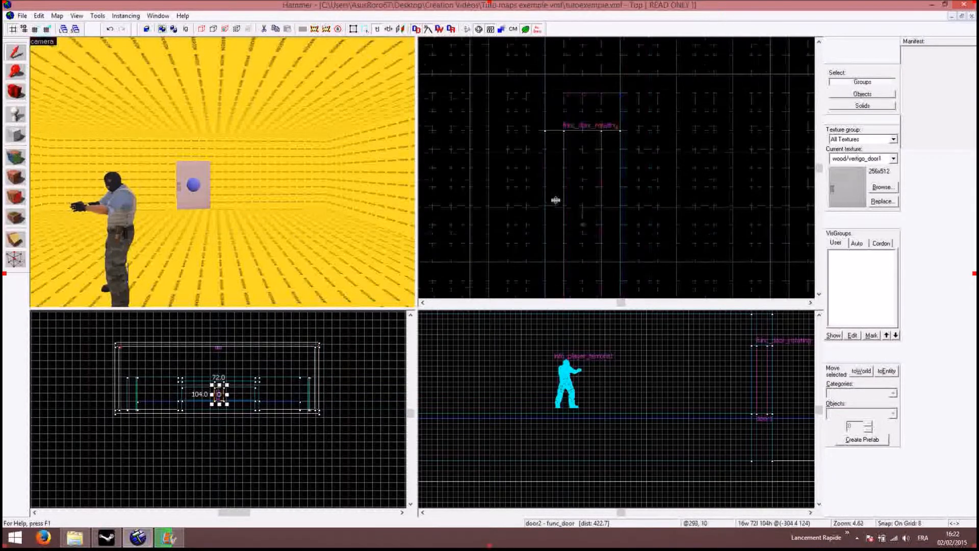
{"action": "scroll", "coordinate": [556, 201], "scroll_direction": "up", "scroll_amount": 3}
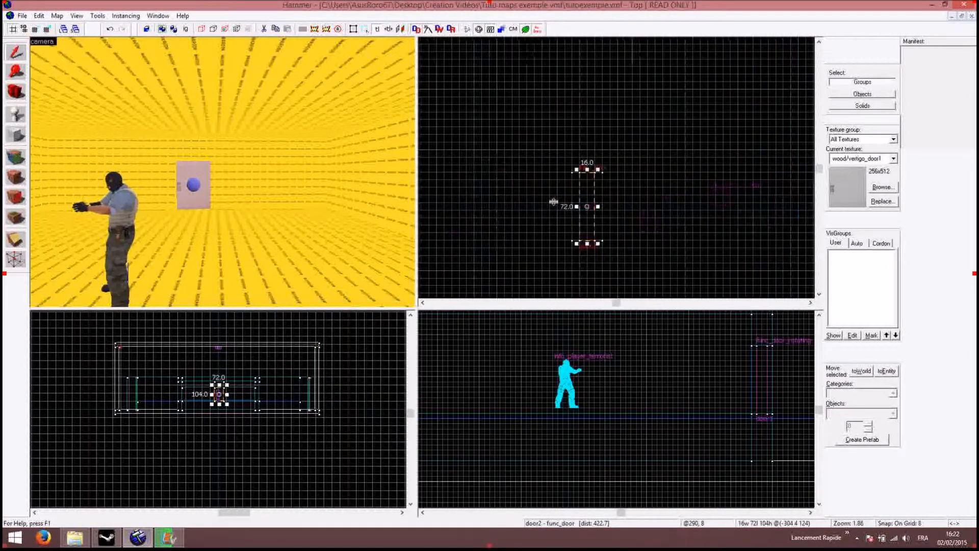
{"action": "scroll", "coordinate": [606, 208], "scroll_direction": "up", "scroll_amount": 10}
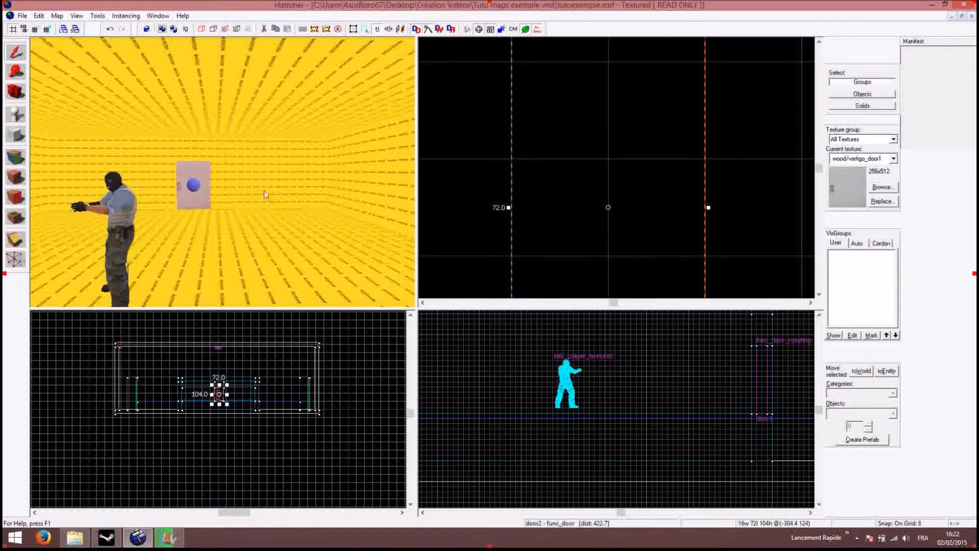
{"action": "scroll", "coordinate": [606, 208], "scroll_direction": "down", "scroll_amount": 5}
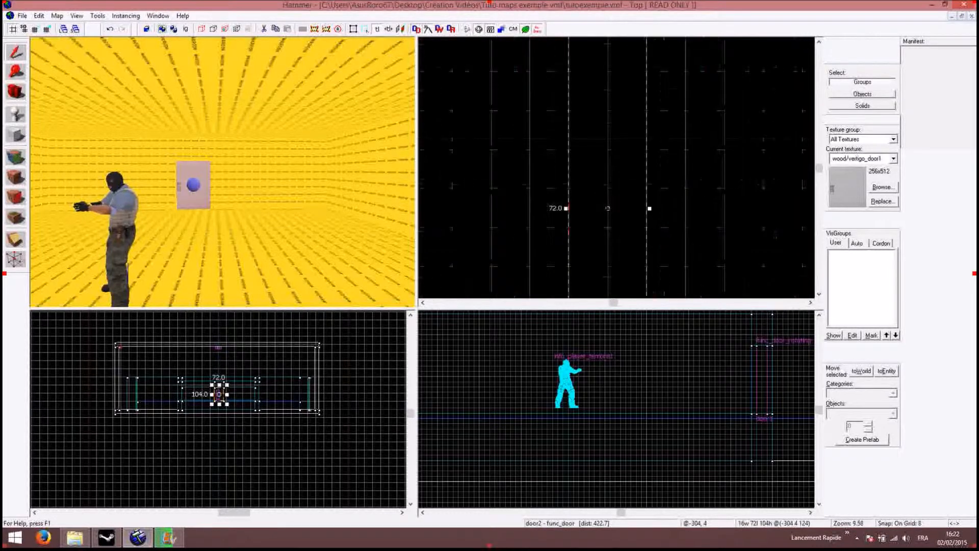
{"action": "scroll", "coordinate": [607, 208], "scroll_direction": "down", "scroll_amount": 3}
{"action": "left_click_drag", "start_coordinate": [607, 209], "coordinate": [612, 115]}
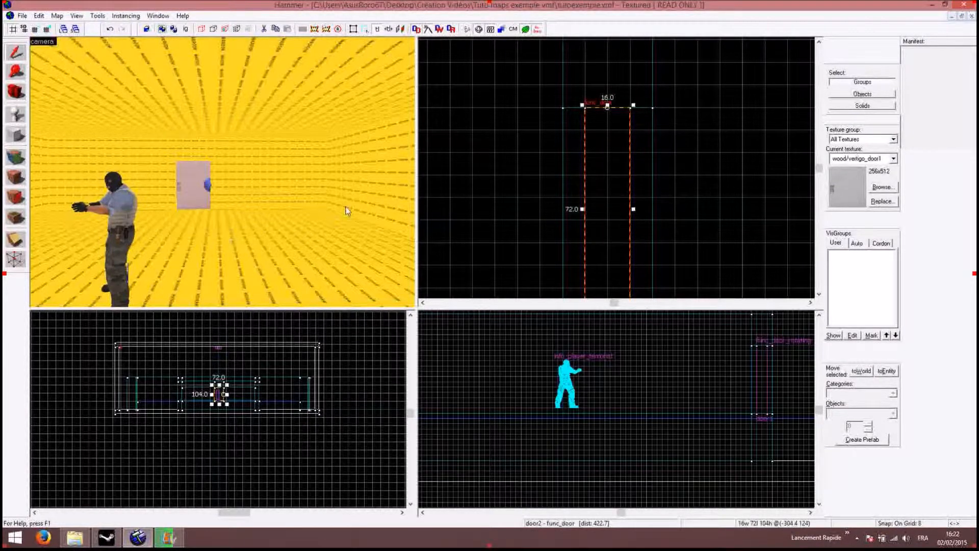
{"action": "left_click", "coordinate": [687, 198]}
- In texture application mode, select the building's inner south wall face and all inner wall sections around the west door
{"action": "scroll", "coordinate": [229, 201], "scroll_direction": "down", "scroll_amount": 8}
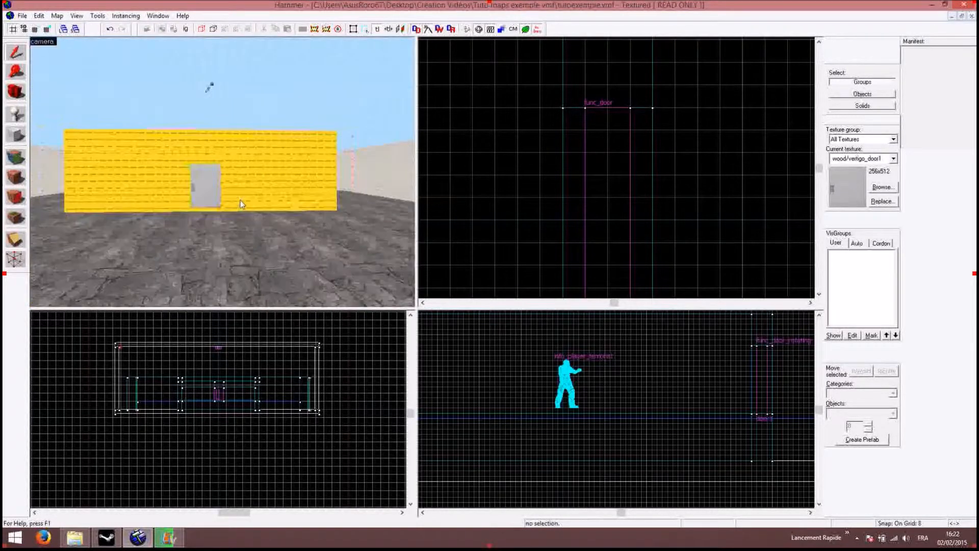
{"action": "scroll", "coordinate": [240, 200], "scroll_direction": "up", "scroll_amount": 10}
{"action": "left_click_drag", "start_coordinate": [240, 200], "coordinate": [45, 195]}
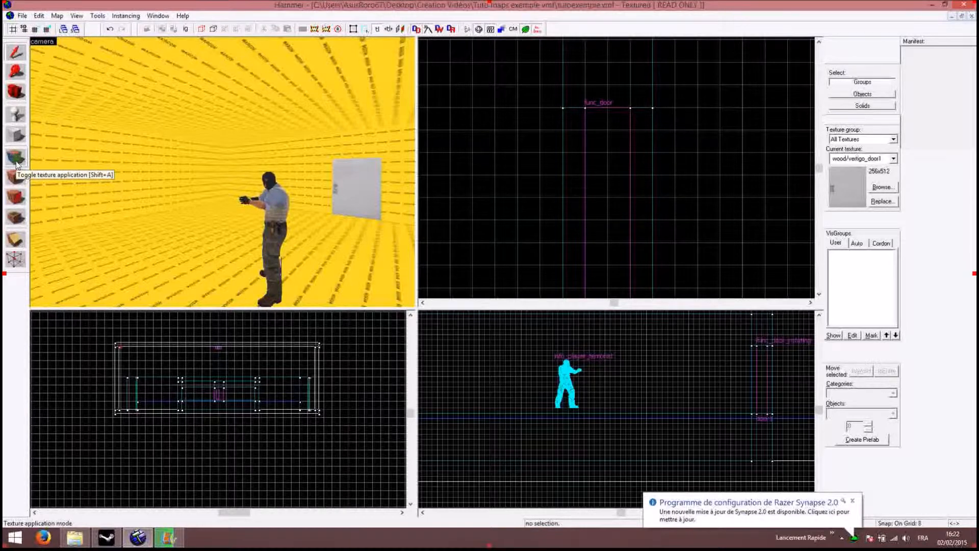
{"action": "left_click", "coordinate": [121, 184]}
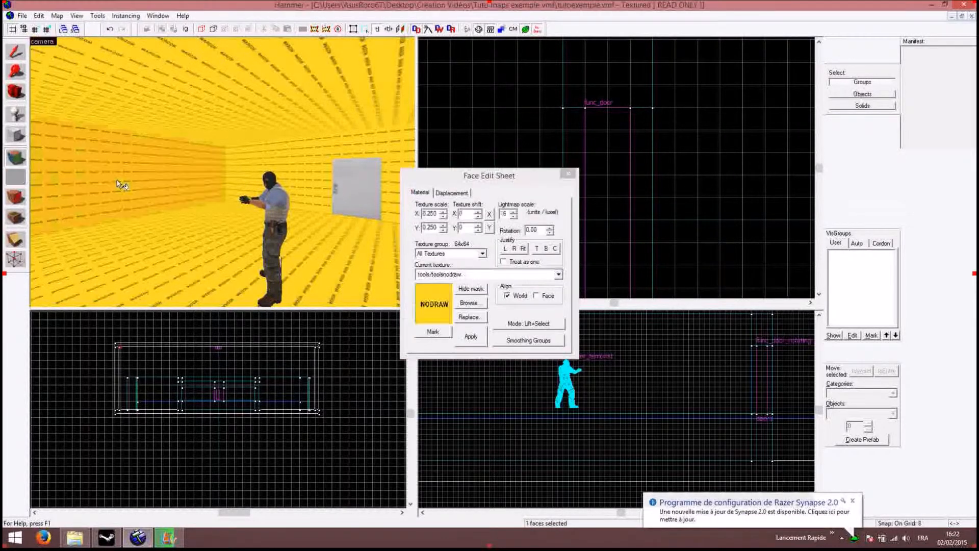
{"action": "left_click", "coordinate": [568, 174]}
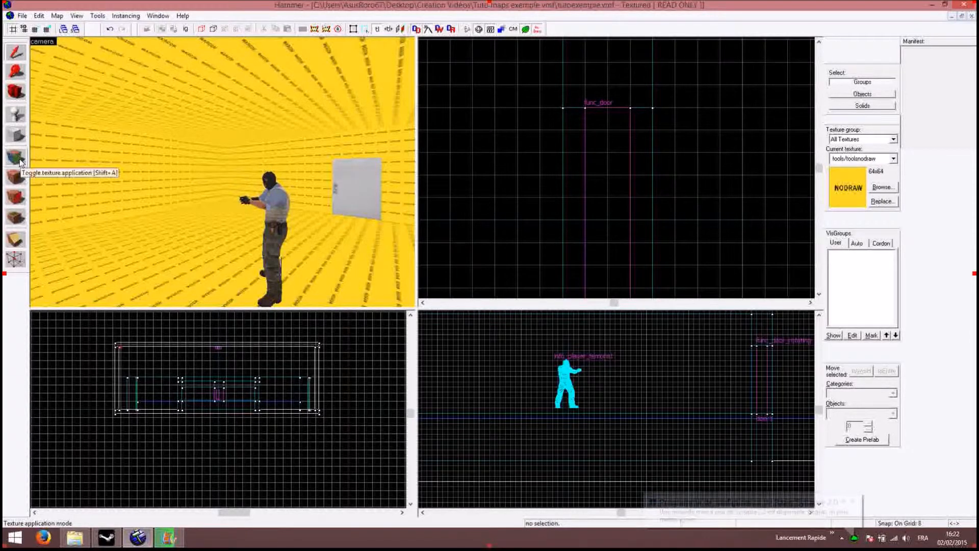
{"action": "left_click", "coordinate": [19, 160]}
{"action": "left_click", "coordinate": [94, 169]}
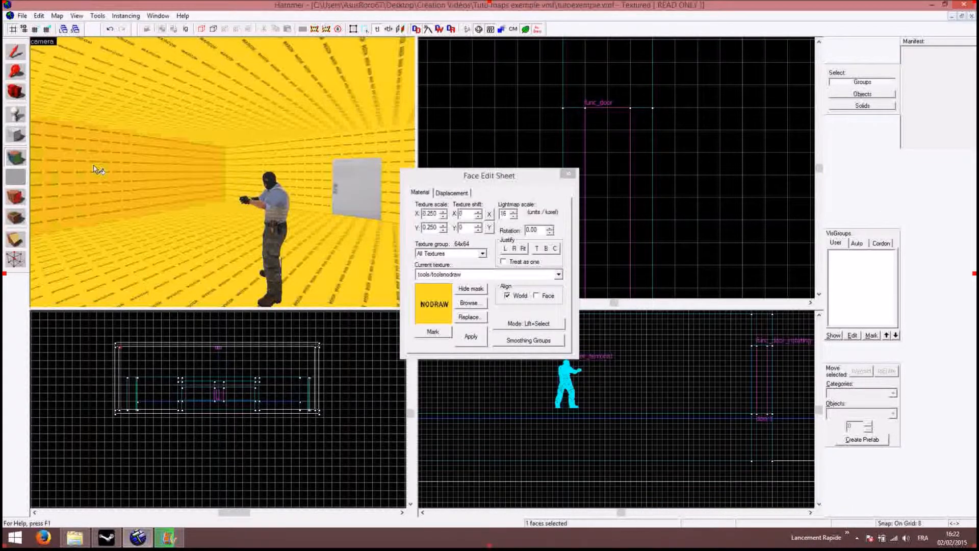
{"action": "left_click", "coordinate": [281, 160], "text": "ctrl"}
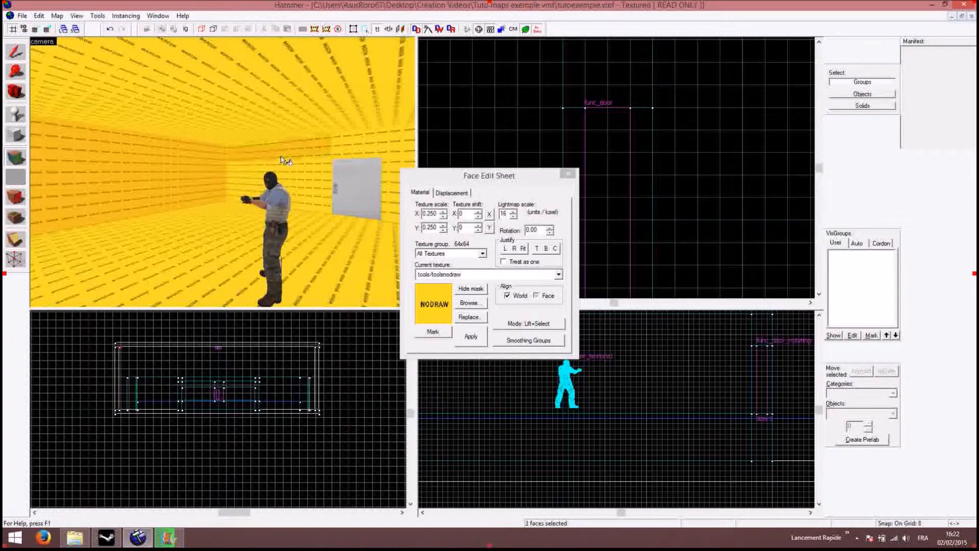
{"action": "left_click", "coordinate": [383, 155], "text": "ctrl"}
{"action": "left_click", "coordinate": [322, 168], "text": "ctrl"}
{"action": "left_click", "coordinate": [391, 204], "text": "ctrl"}
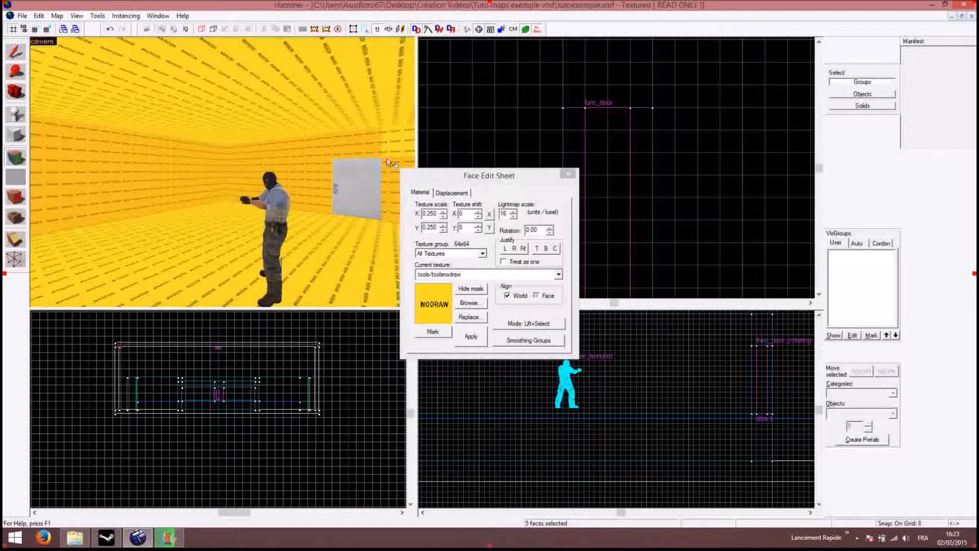
{"action": "left_click", "coordinate": [390, 145], "text": "ctrl"}
- Add the inner north wall, the floor and the ceiling to the face selection
{"action": "left_click_drag", "start_coordinate": [392, 147], "coordinate": [278, 202]}
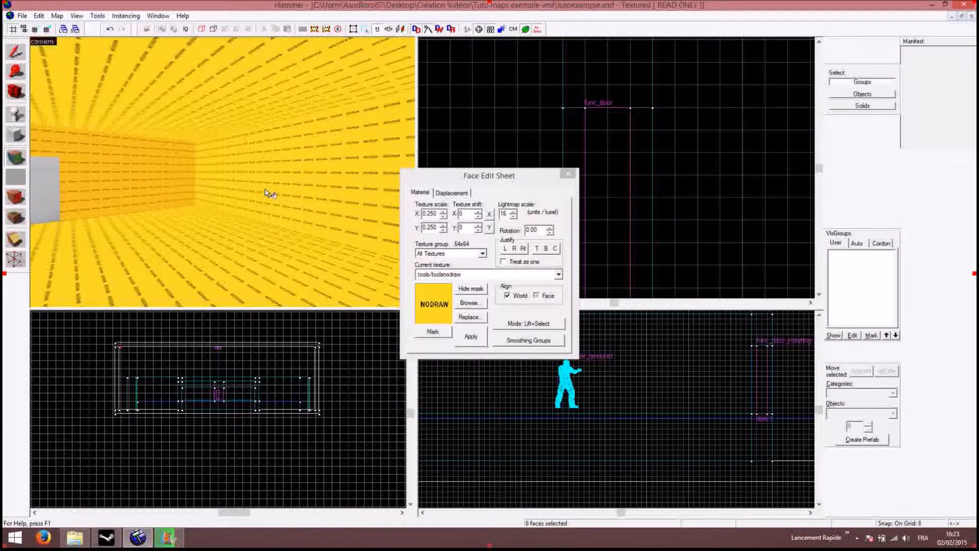
{"action": "left_click", "coordinate": [266, 193], "text": "ctrl"}
{"action": "left_click", "coordinate": [236, 242], "text": "ctrl"}
{"action": "left_click", "coordinate": [181, 114], "text": "ctrl"}
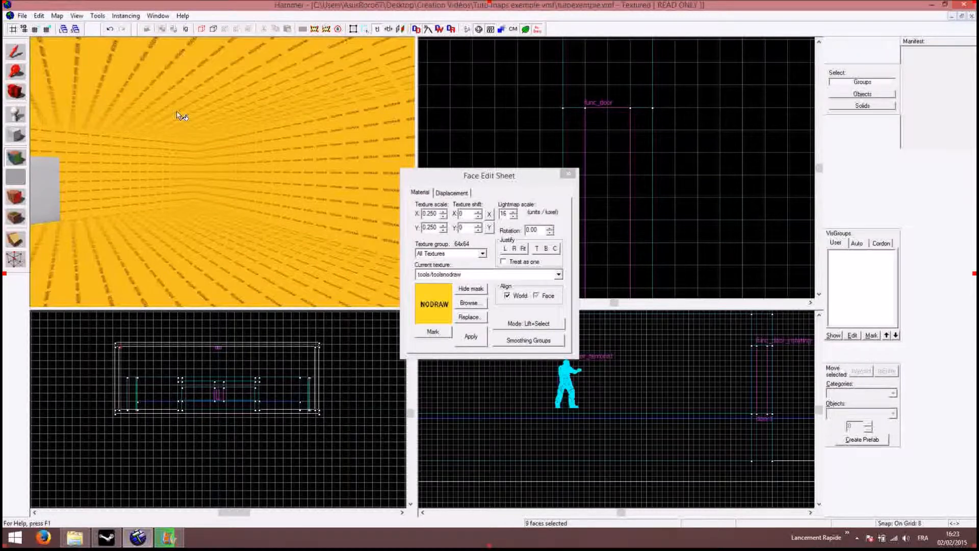
- Add the inner wall sections around the east door to the face selection and remove the floor and ceiling from it
{"action": "left_click_drag", "start_coordinate": [181, 115], "coordinate": [213, 171]}
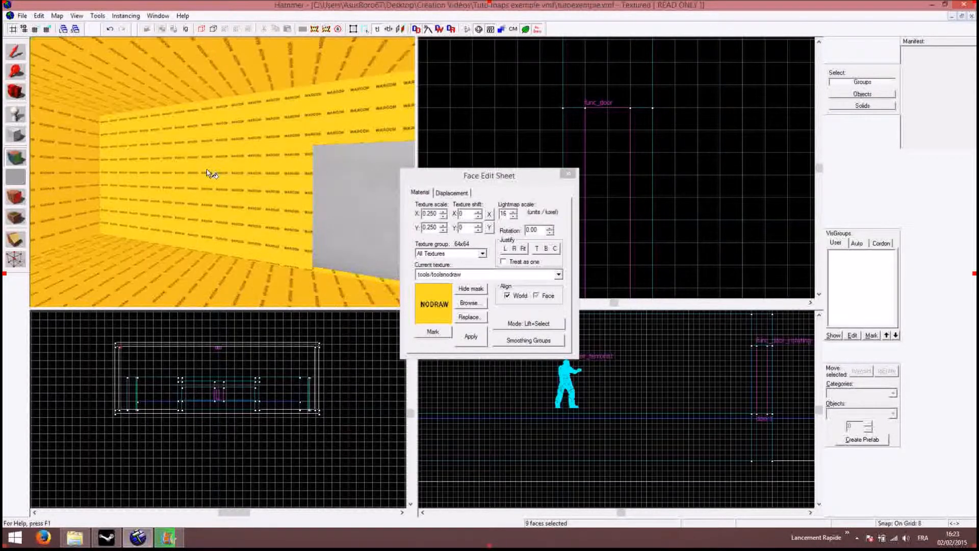
{"action": "left_click", "coordinate": [210, 173], "text": "ctrl"}
{"action": "left_click", "coordinate": [244, 133], "text": "ctrl"}
{"action": "left_click", "coordinate": [335, 114], "text": "ctrl"}
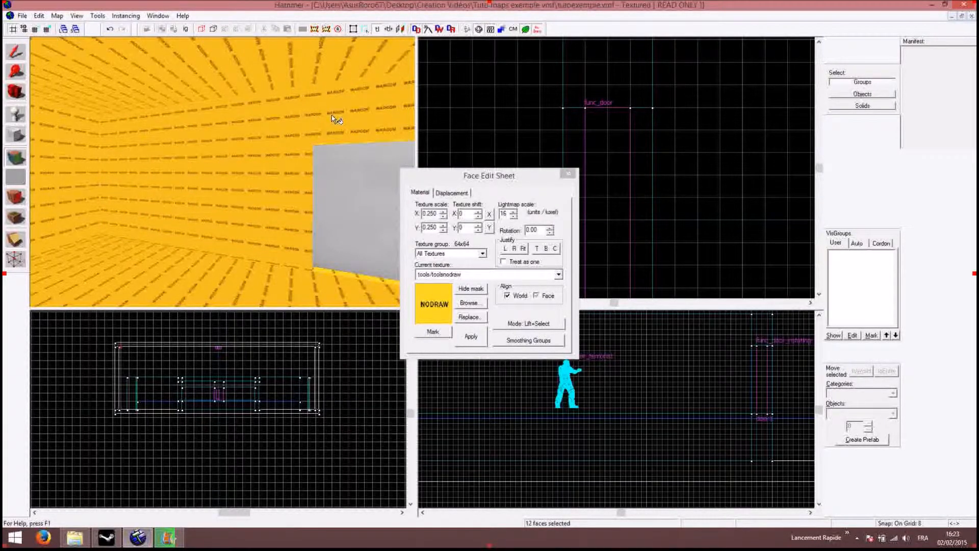
{"action": "left_click_drag", "start_coordinate": [333, 121], "coordinate": [136, 132]}
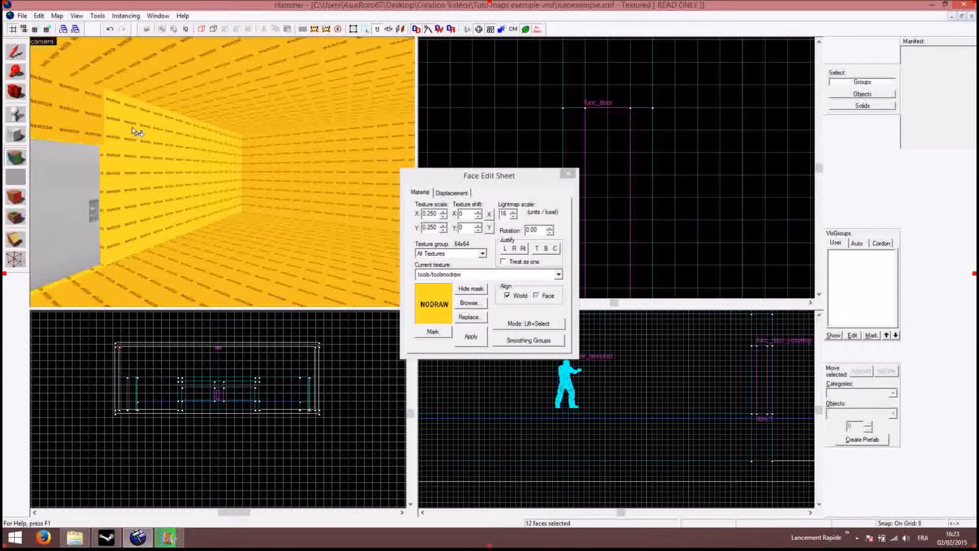
{"action": "left_click", "coordinate": [135, 131], "text": "ctrl"}
{"action": "left_click", "coordinate": [175, 188], "text": "ctrl"}
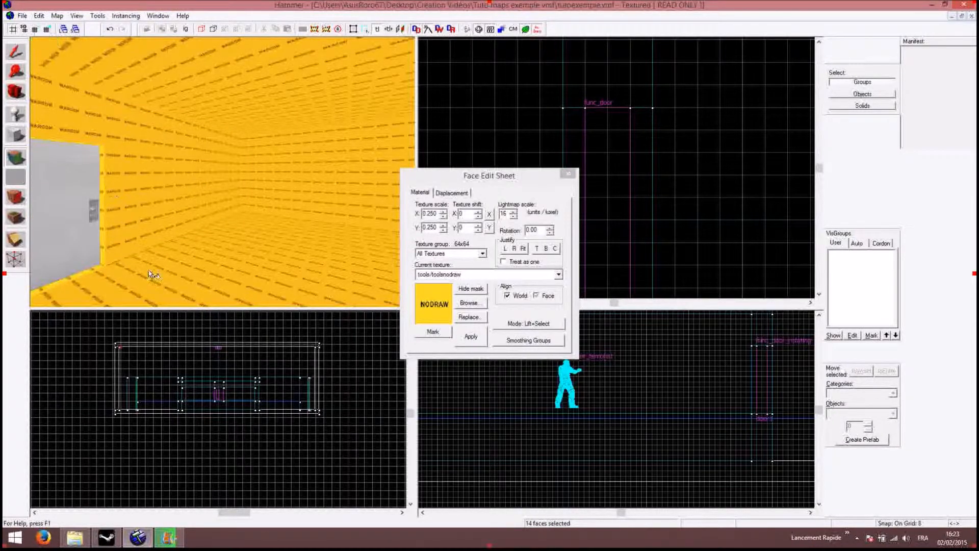
{"action": "left_click", "coordinate": [172, 285], "text": "ctrl"}
{"action": "left_click", "coordinate": [225, 63], "text": "ctrl"}
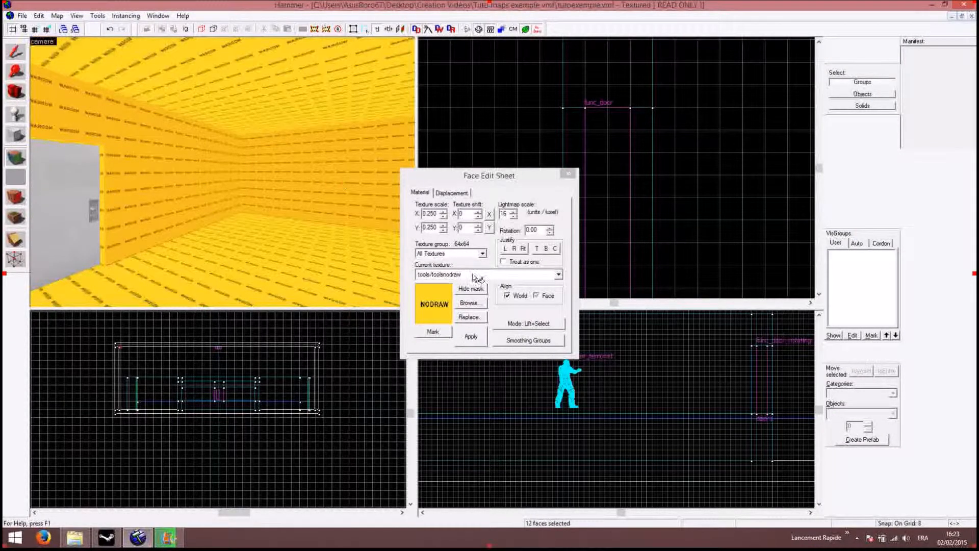
- Filter the textures by wall and apply my_texture/wallbeige to all selected inner wall faces
{"action": "left_click", "coordinate": [467, 302]}
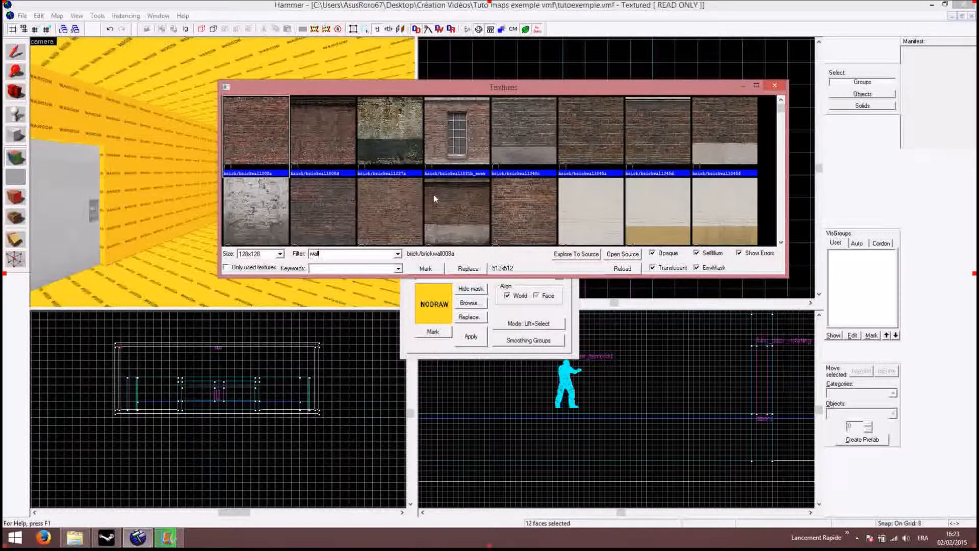
{"action": "scroll", "coordinate": [633, 212], "scroll_direction": "down", "scroll_amount": 1}
{"action": "scroll", "coordinate": [633, 210], "scroll_direction": "up", "scroll_amount": 1}
{"action": "left_click_drag", "start_coordinate": [785, 119], "coordinate": [759, 212]}
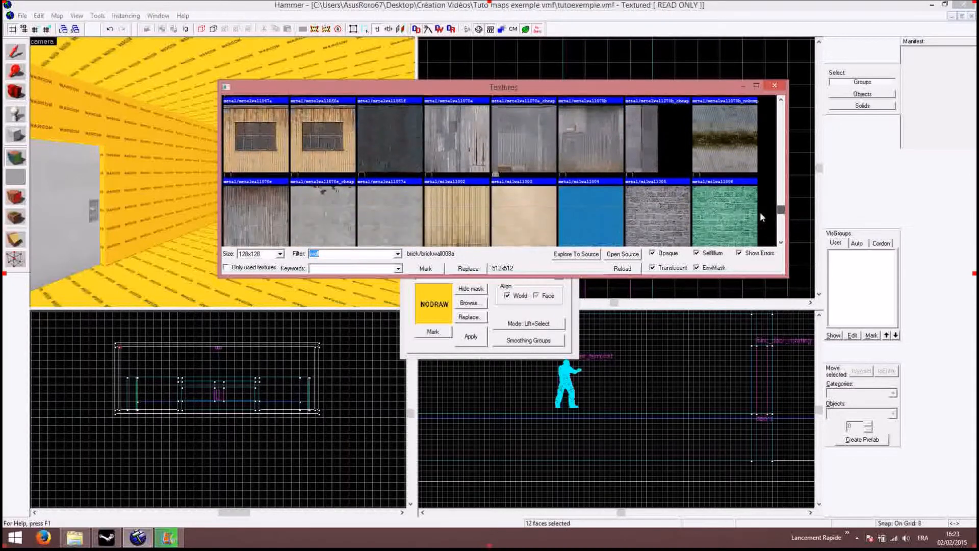
{"action": "double_click", "coordinate": [537, 224]}
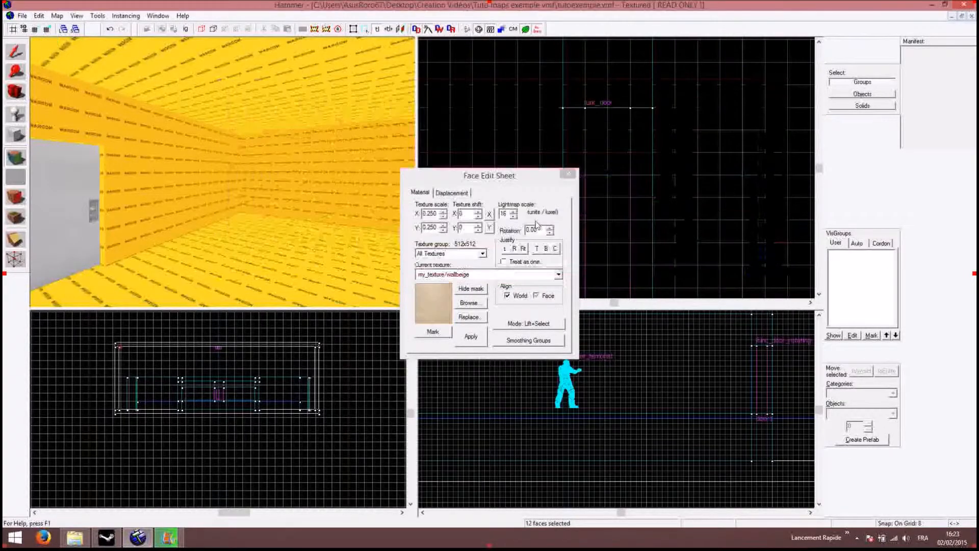
{"action": "left_click", "coordinate": [461, 339]}
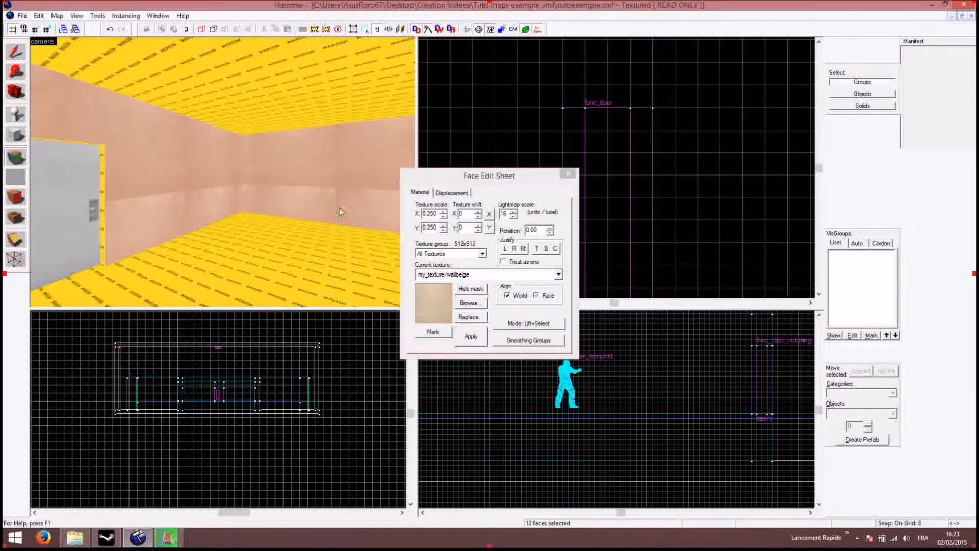
- Filter the textures by ceiling and apply concrete/concreteceiling003a to the room's ceiling face
{"action": "left_click", "coordinate": [257, 86]}
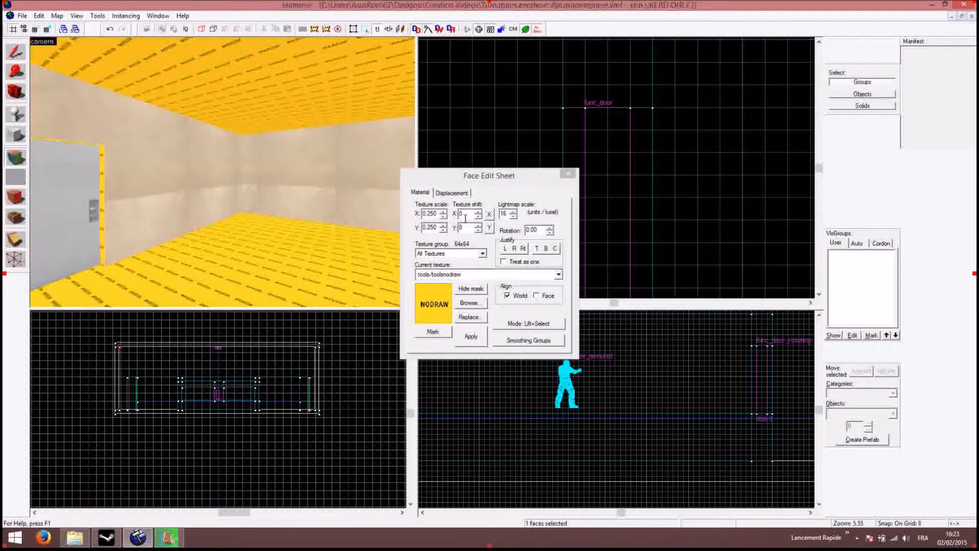
{"action": "left_click", "coordinate": [469, 303]}
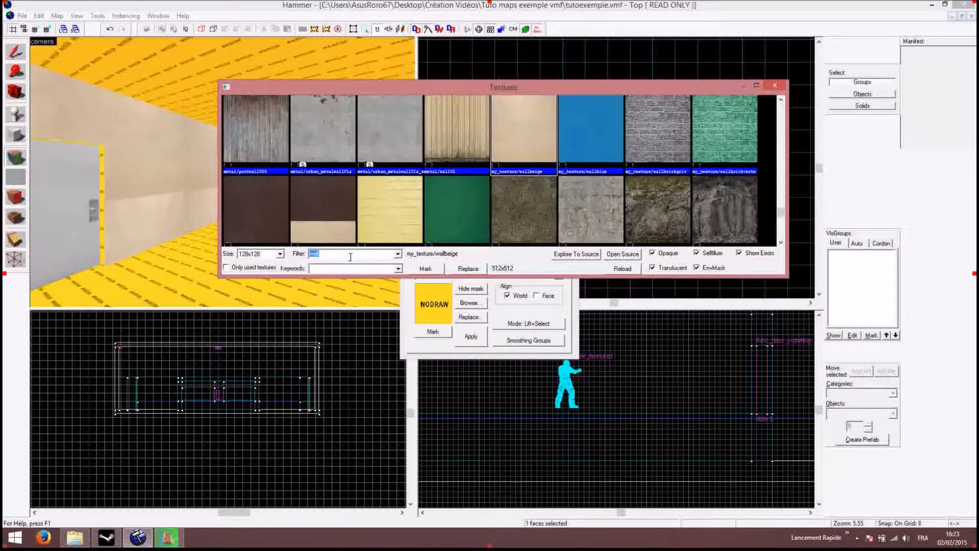
{"action": "type", "text": "ceiling"}
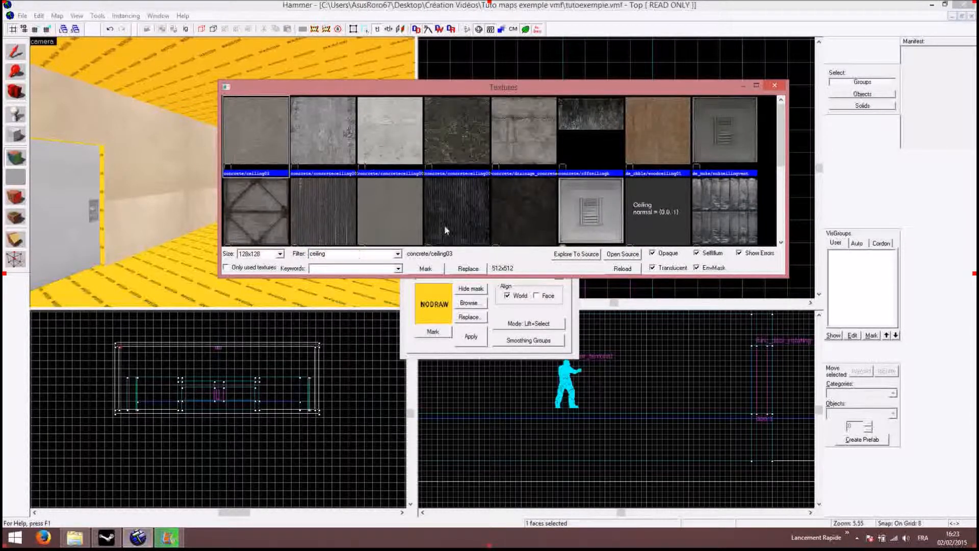
{"action": "double_click", "coordinate": [397, 158]}
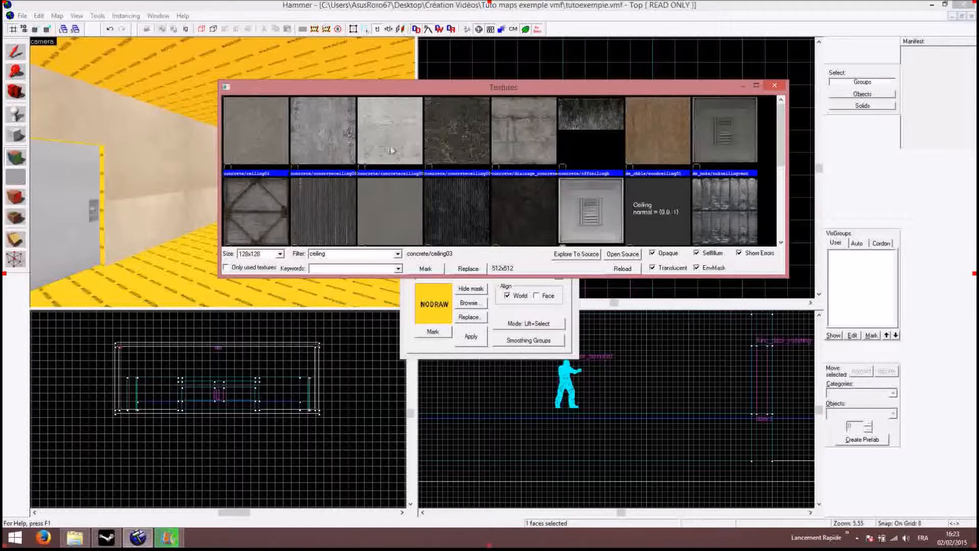
{"action": "left_click", "coordinate": [471, 338]}
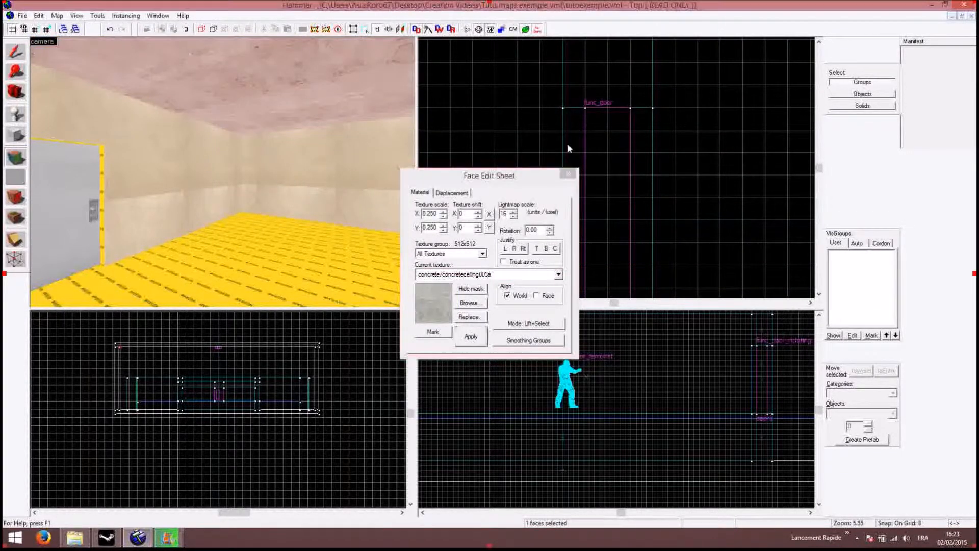
{"action": "left_click", "coordinate": [567, 174]}
- Filter the textures by floor, apply concrete/concretefloor001a to the room's floor face, and leave texture application mode
{"action": "left_click", "coordinate": [15, 157]}
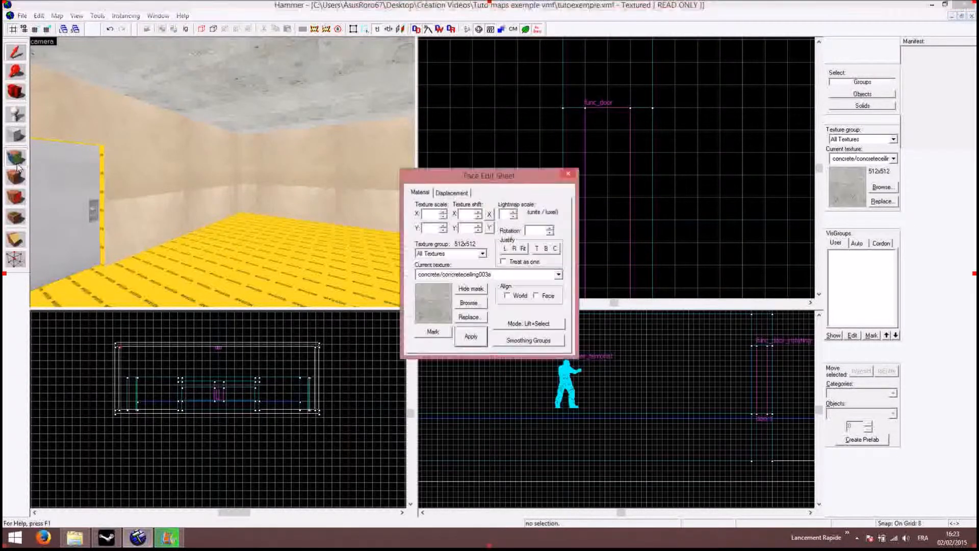
{"action": "left_click", "coordinate": [242, 259]}
{"action": "left_click", "coordinate": [469, 303]}
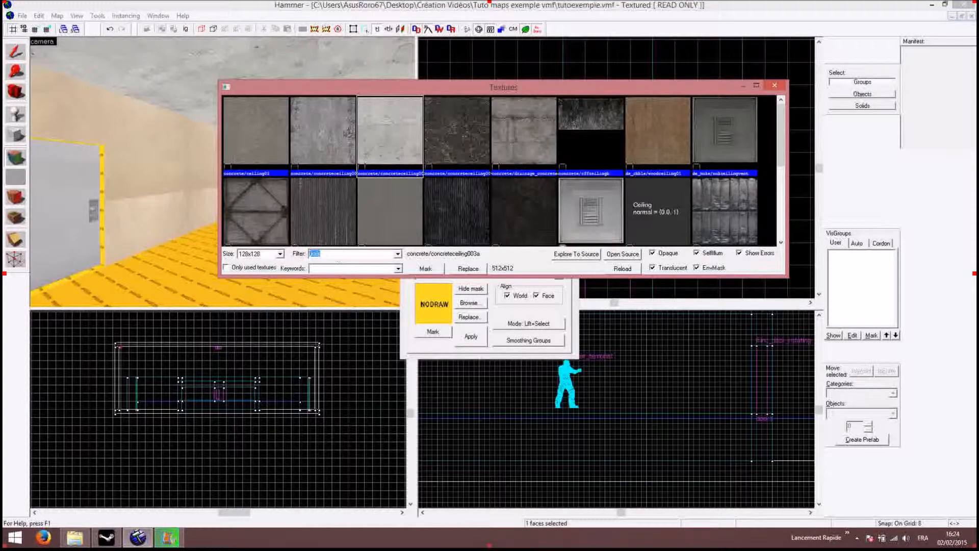
{"action": "type", "text": "floor"}
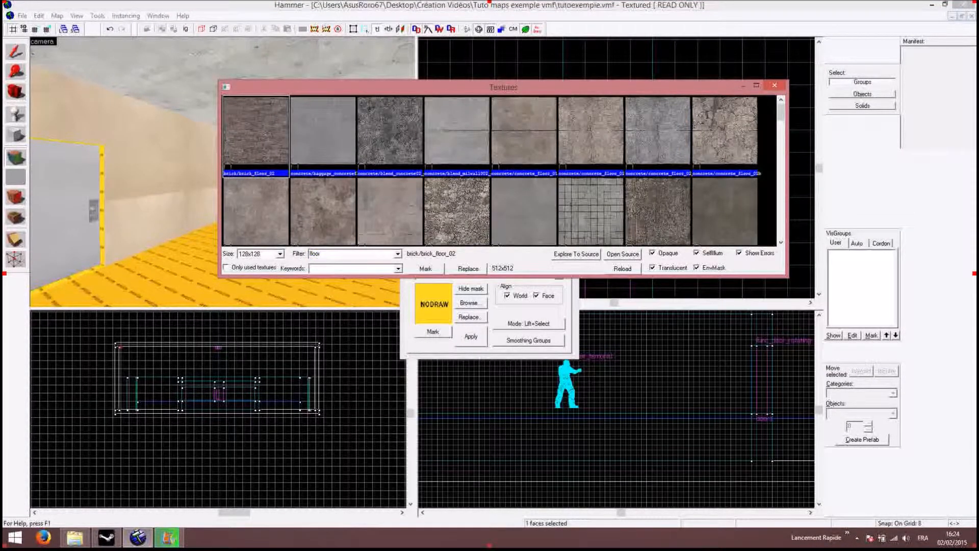
{"action": "double_click", "coordinate": [606, 206]}
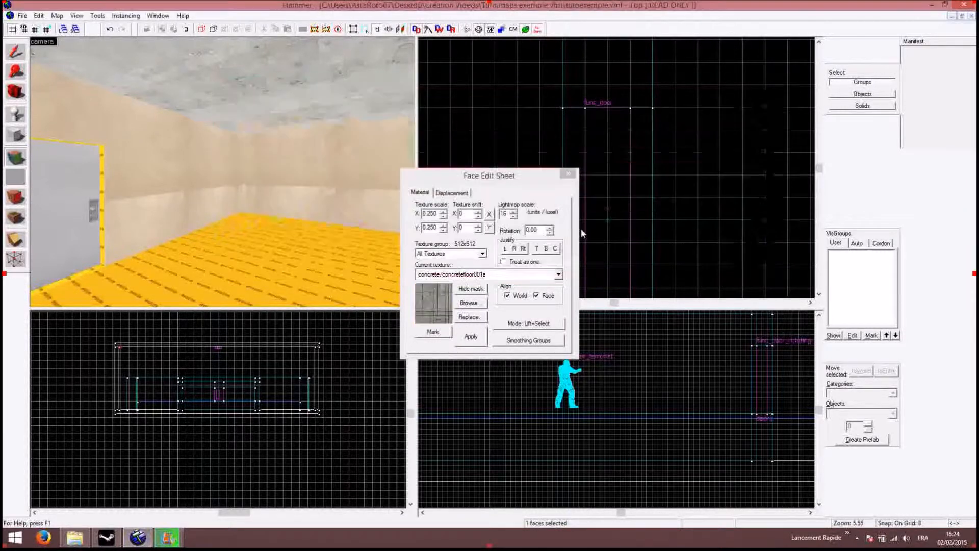
{"action": "left_click", "coordinate": [475, 339]}
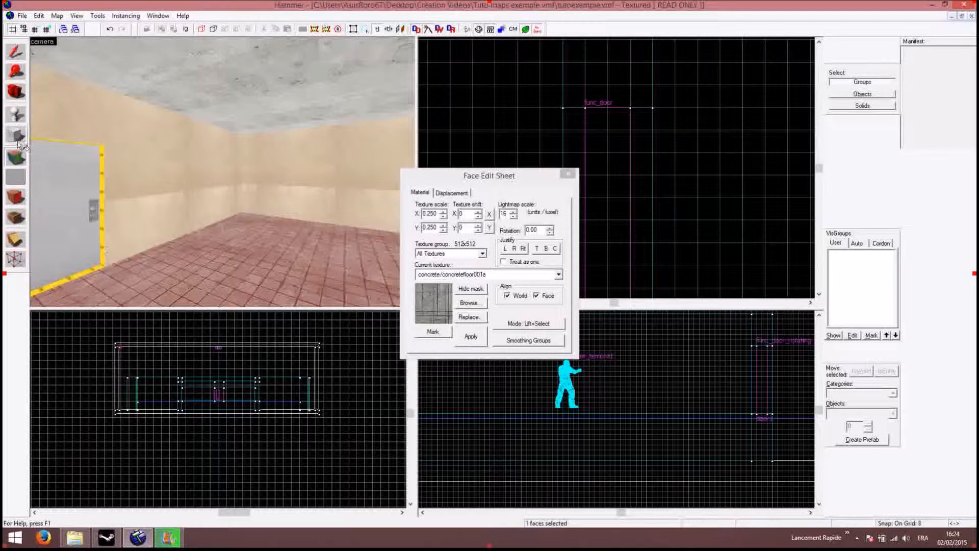
{"action": "left_click", "coordinate": [23, 162]}
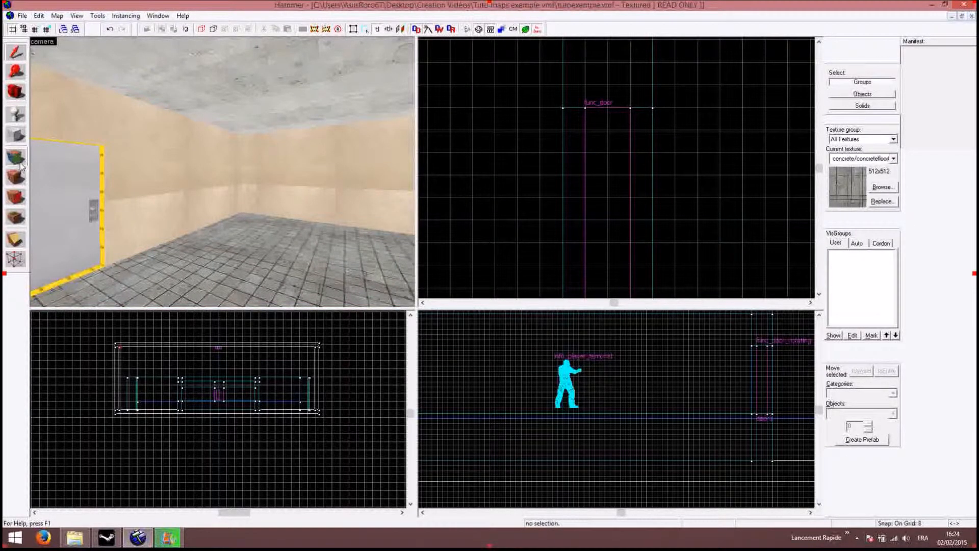
- Start face editing and select the nodraw faces lining the first door opening on its sides, top and threshold
{"action": "left_click", "coordinate": [16, 176]}
{"action": "left_click", "coordinate": [102, 191]}
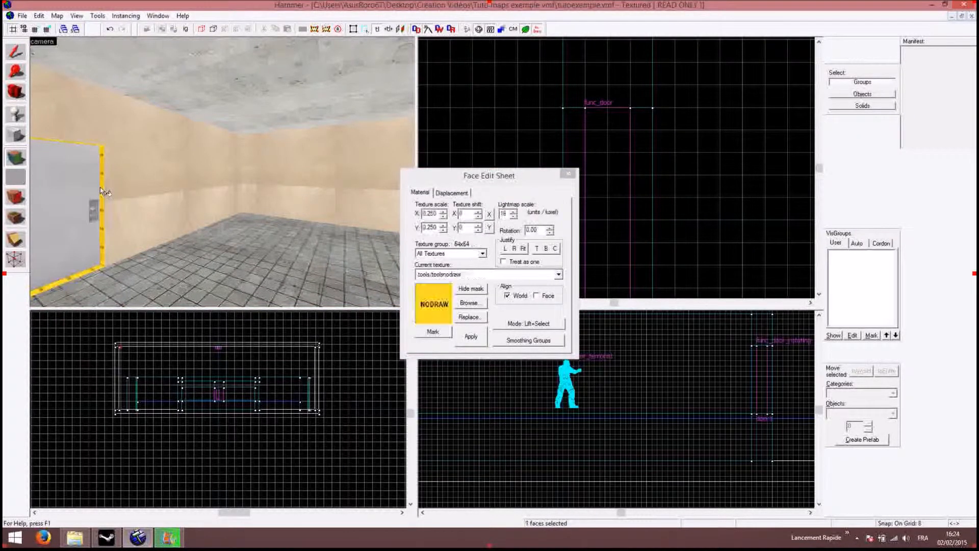
{"action": "key", "text": "z"}
{"action": "key", "text": "w"}
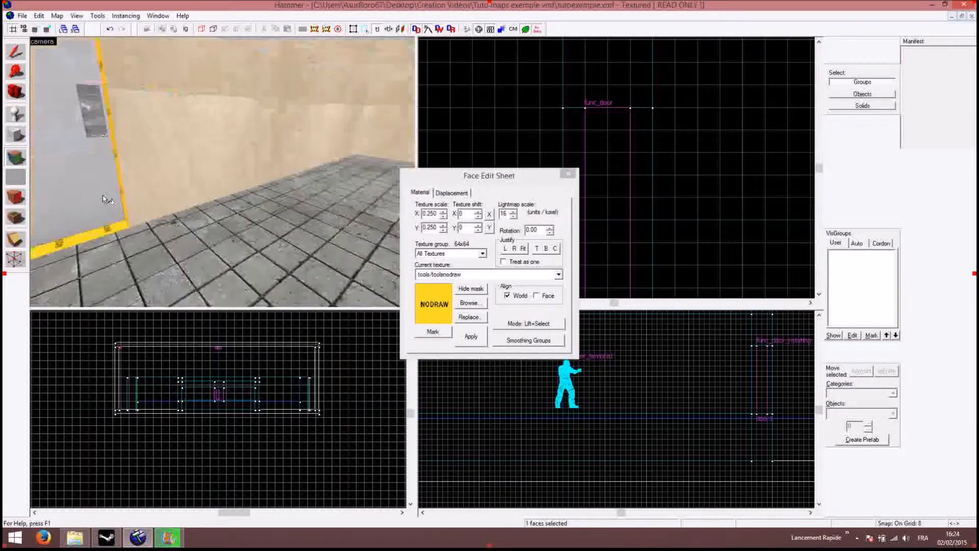
{"action": "key", "text": "z"}
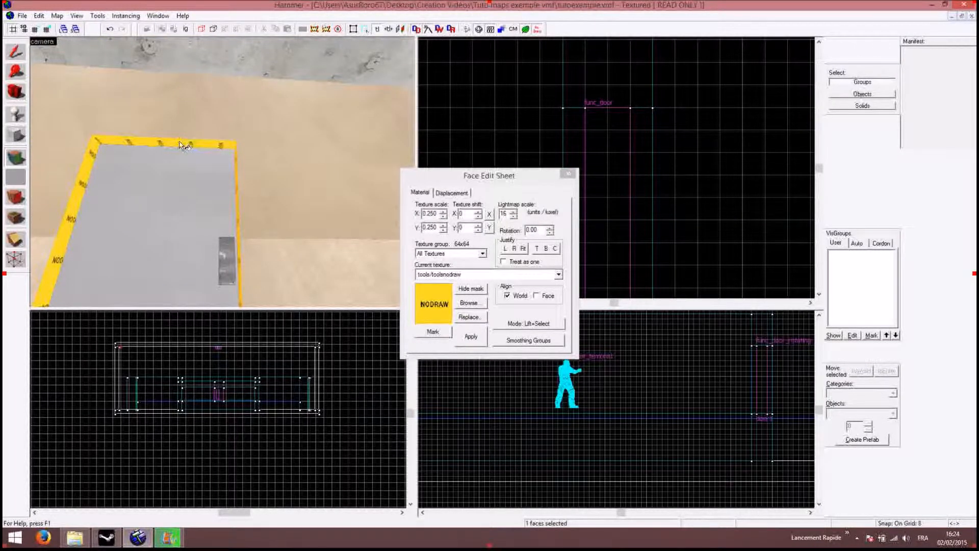
{"action": "left_click", "coordinate": [182, 146], "text": "ctrl"}
{"action": "left_click", "coordinate": [86, 179], "text": "ctrl"}
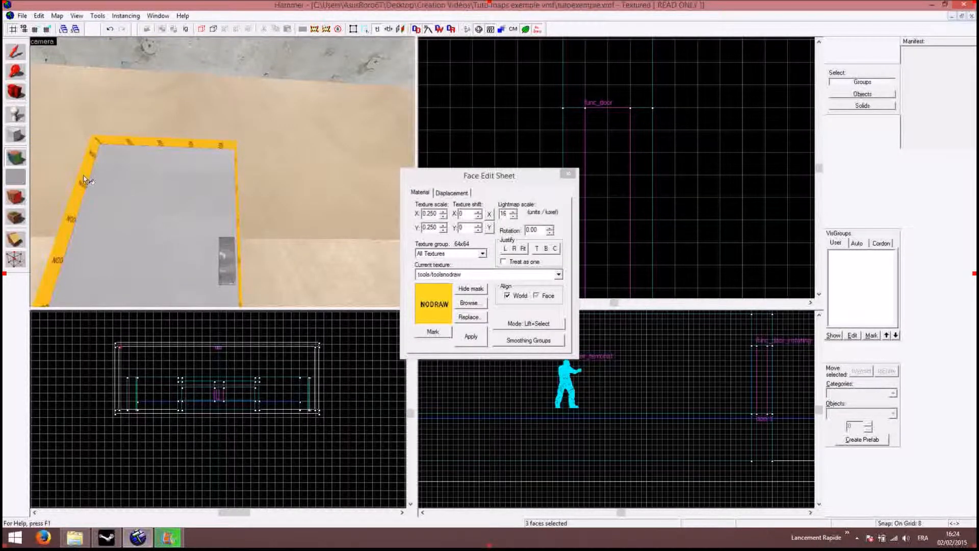
{"action": "key", "text": "Down"}
{"action": "left_click", "coordinate": [134, 200], "text": "ctrl"}
{"action": "key", "text": "s"}
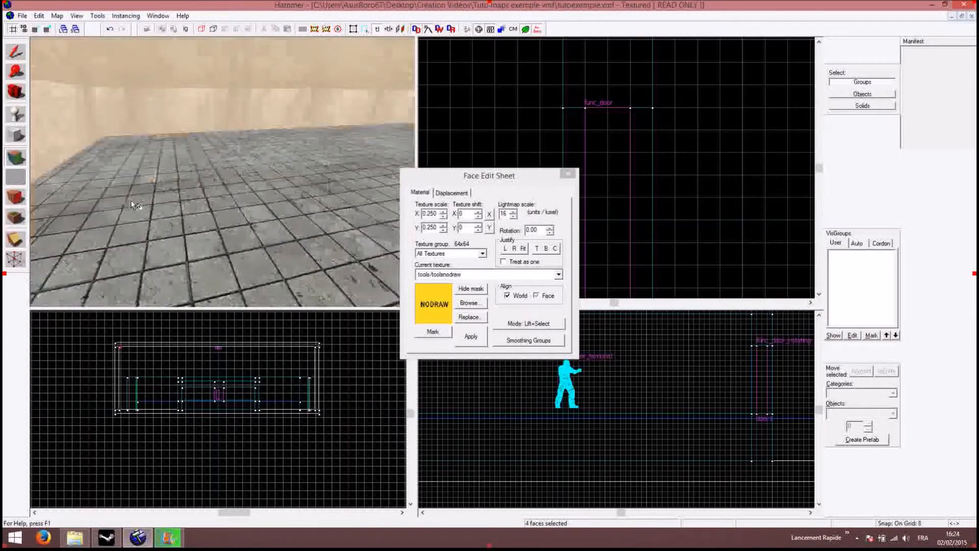
- Add the nodraw faces lining the opposite door opening to the face selection
{"action": "key", "text": "Up"}
{"action": "key", "text": "w"}
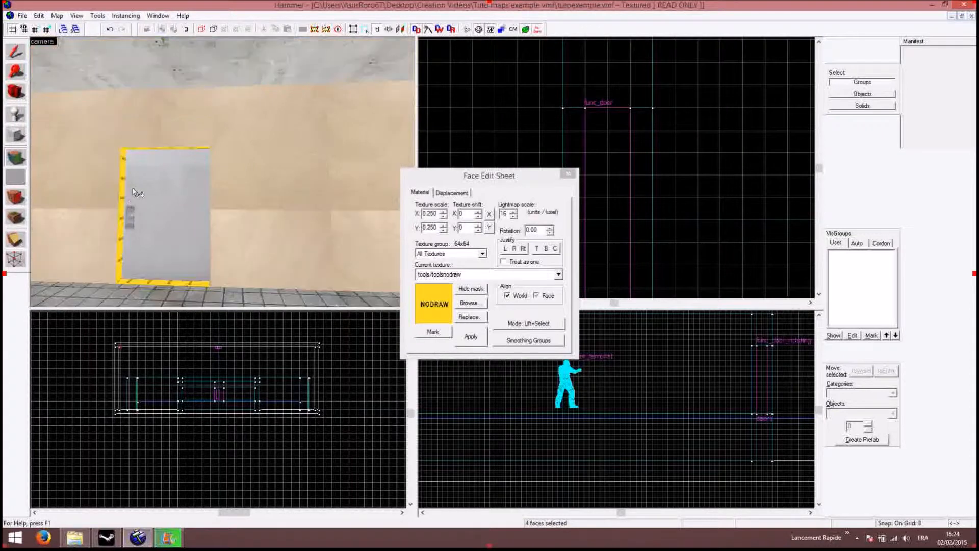
{"action": "left_click", "coordinate": [122, 191], "text": "ctrl"}
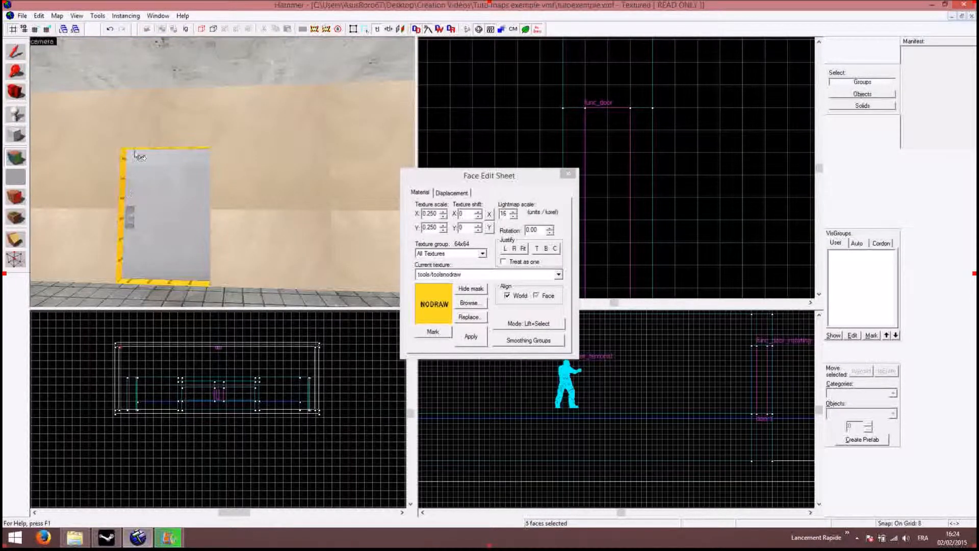
{"action": "left_click", "coordinate": [161, 282], "text": "ctrl"}
{"action": "key", "text": "w"}
{"action": "key", "text": "Left"}
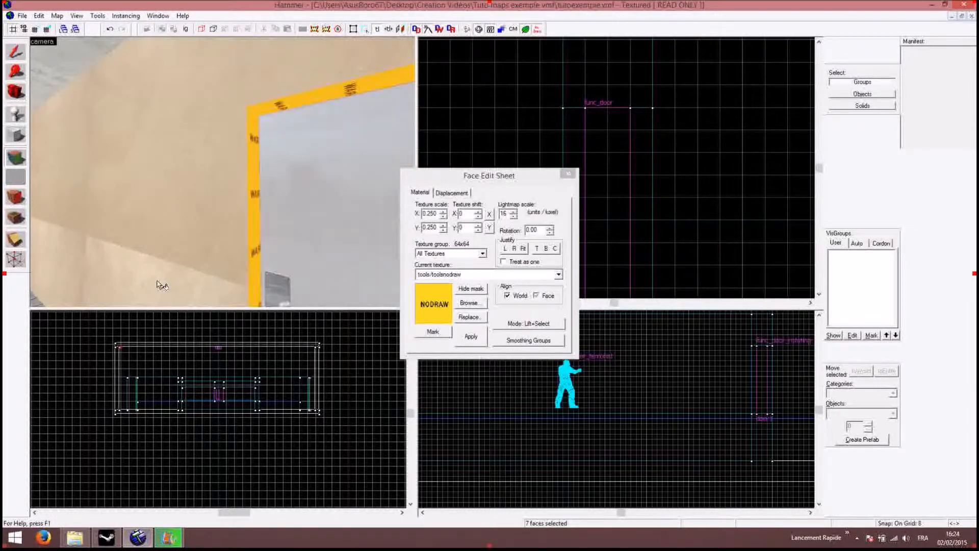
{"action": "key", "text": "Right"}
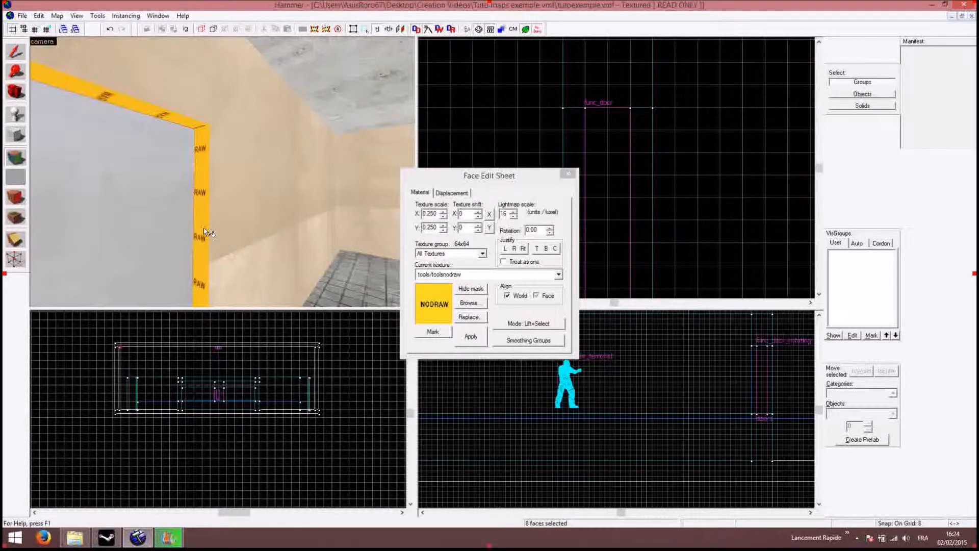
- Filter the textures by wood, apply cs_havana/woodm to the selected door frame faces, and close the face editor
{"action": "left_click", "coordinate": [469, 303]}
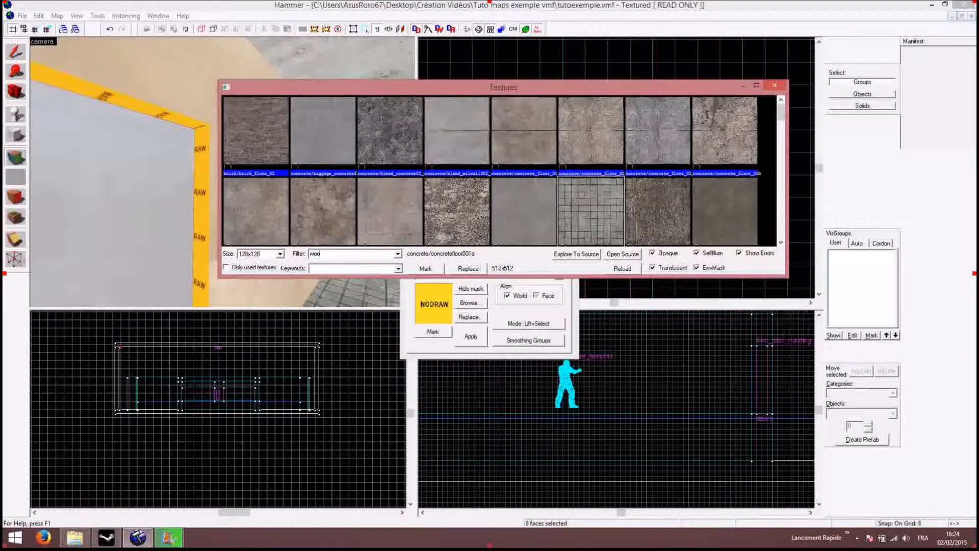
{"action": "type", "text": "wood"}
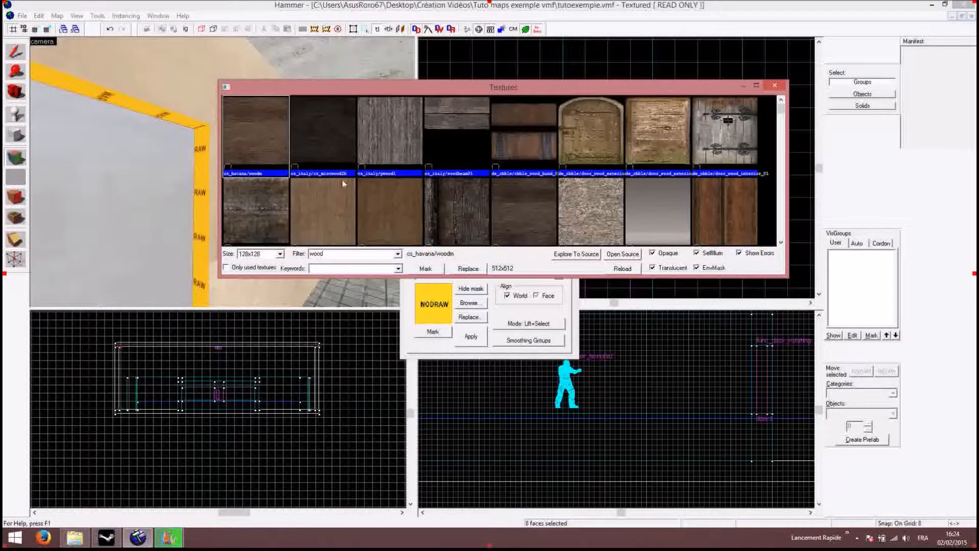
{"action": "double_click", "coordinate": [256, 140]}
{"action": "left_click", "coordinate": [470, 346]}
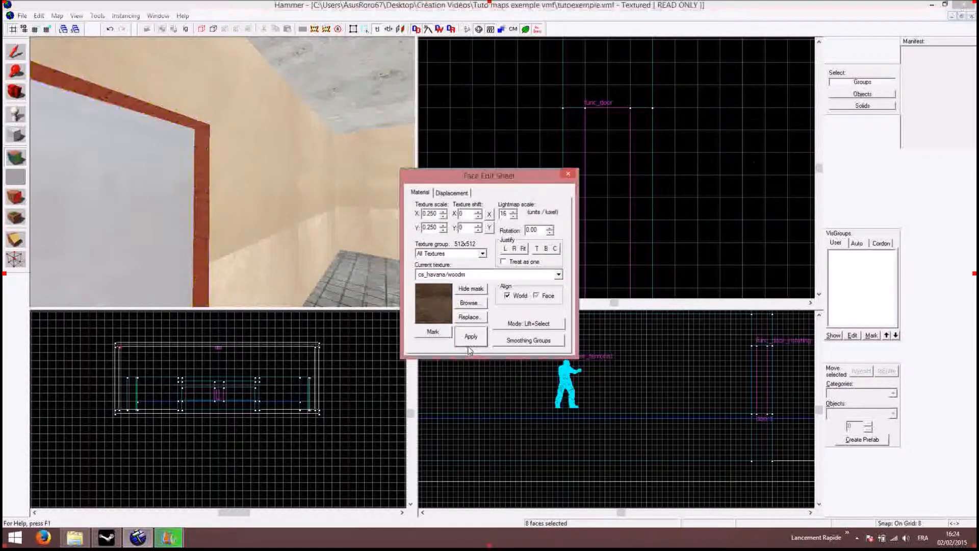
{"action": "left_click", "coordinate": [568, 174]}
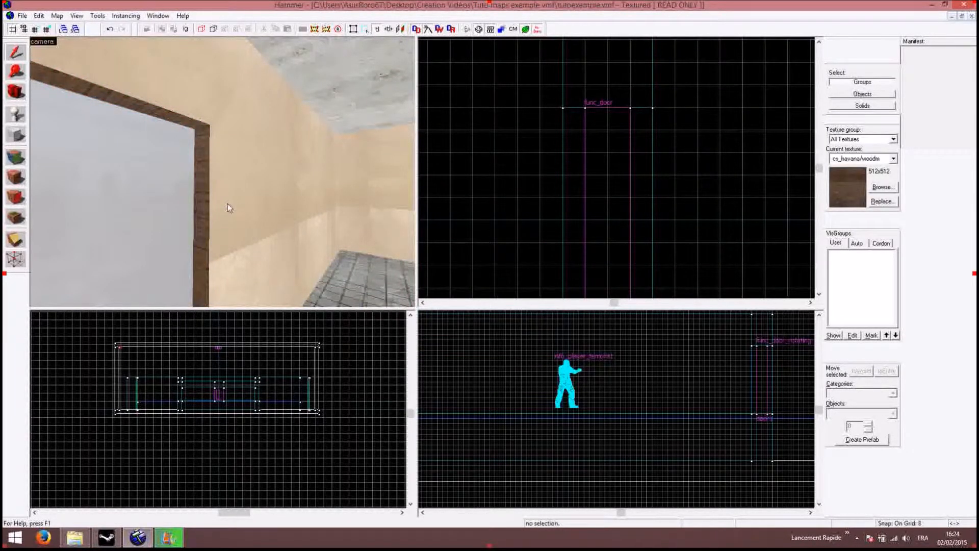
- Place a light entity inside the room near the ceiling, above the terrorist player start
{"action": "key", "text": "s"}
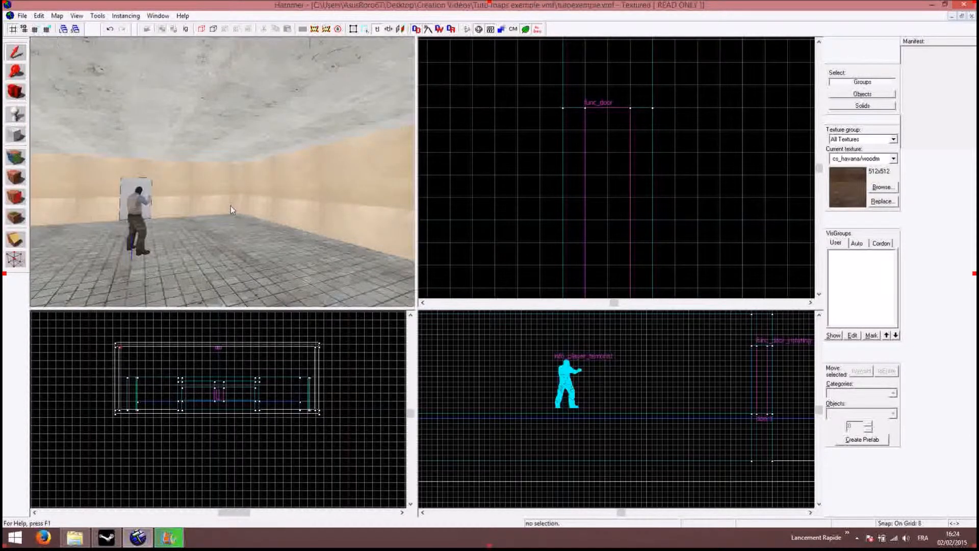
{"action": "left_click", "coordinate": [16, 115]}
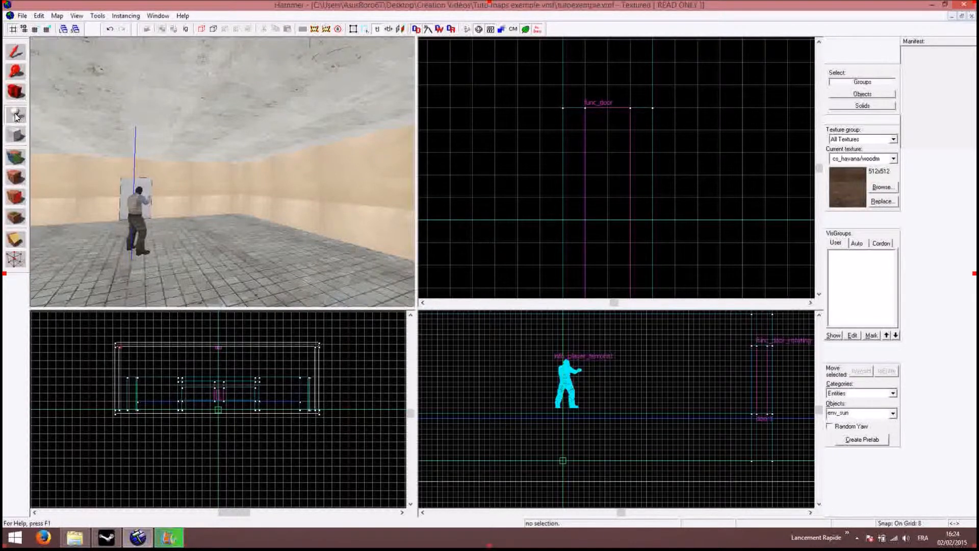
{"action": "scroll", "coordinate": [698, 234], "scroll_direction": "down", "scroll_amount": 5}
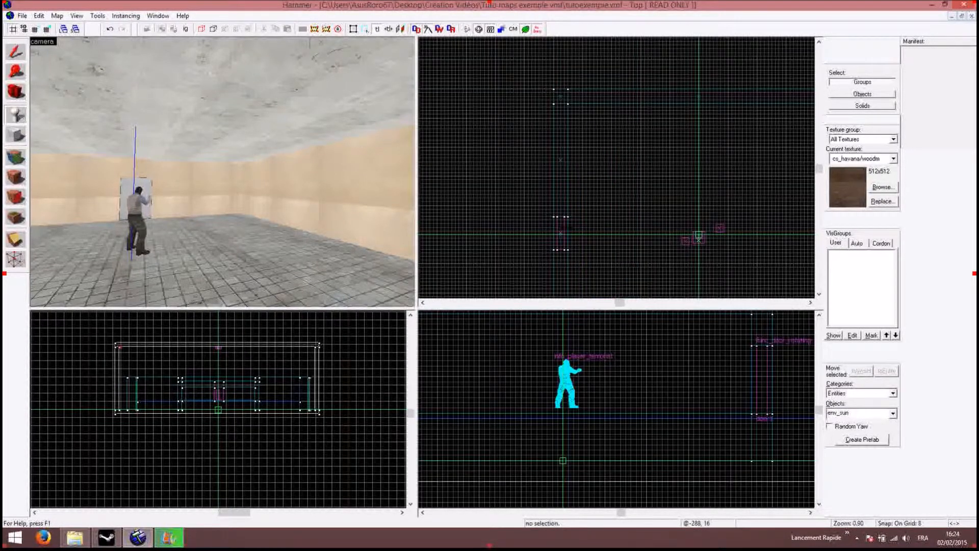
{"action": "scroll", "coordinate": [698, 236], "scroll_direction": "up", "scroll_amount": 5}
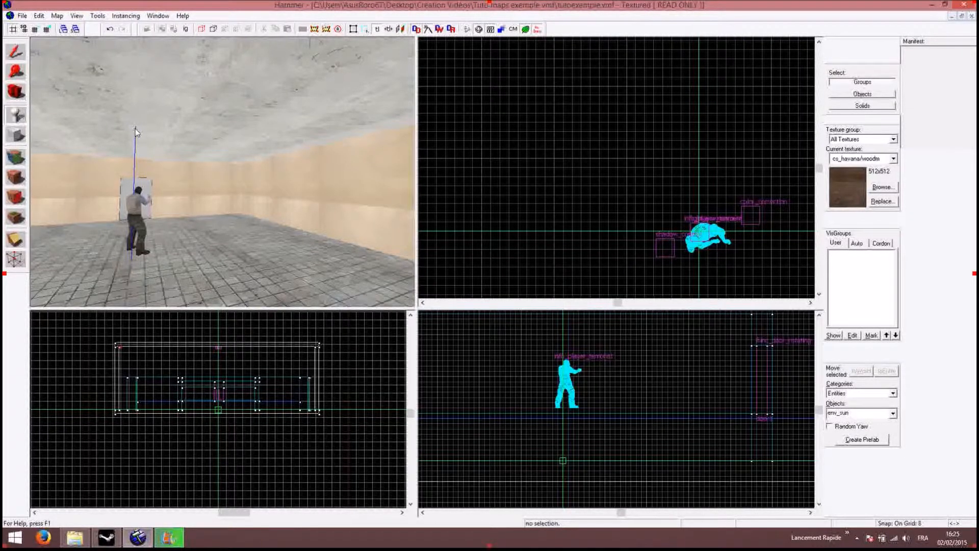
{"action": "left_click", "coordinate": [128, 512]}
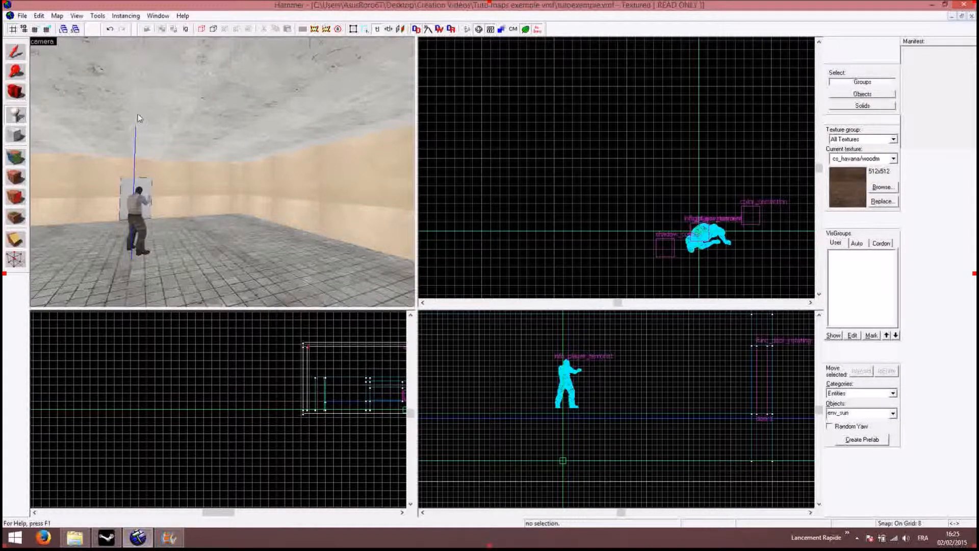
{"action": "left_click", "coordinate": [838, 411]}
{"action": "type", "text": "l"}
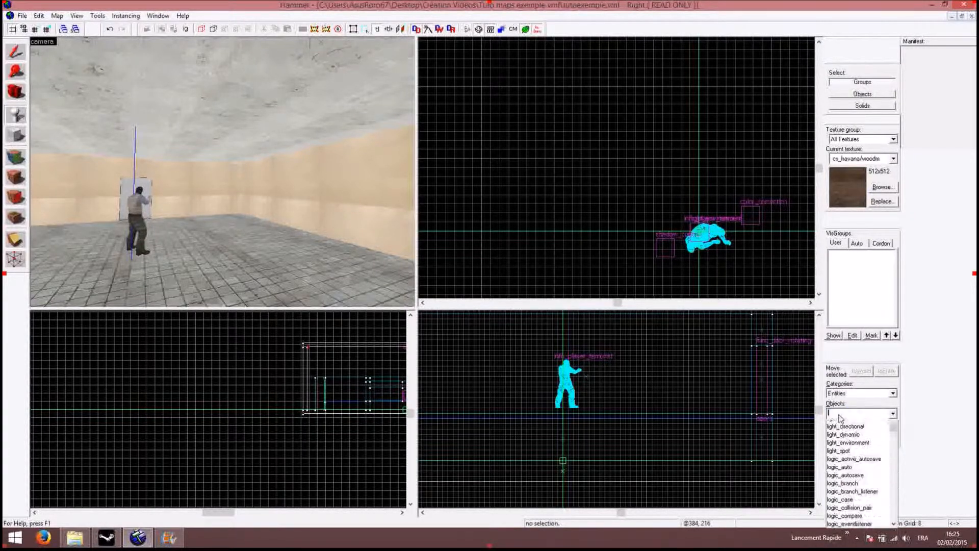
{"action": "type", "text": "ig"}
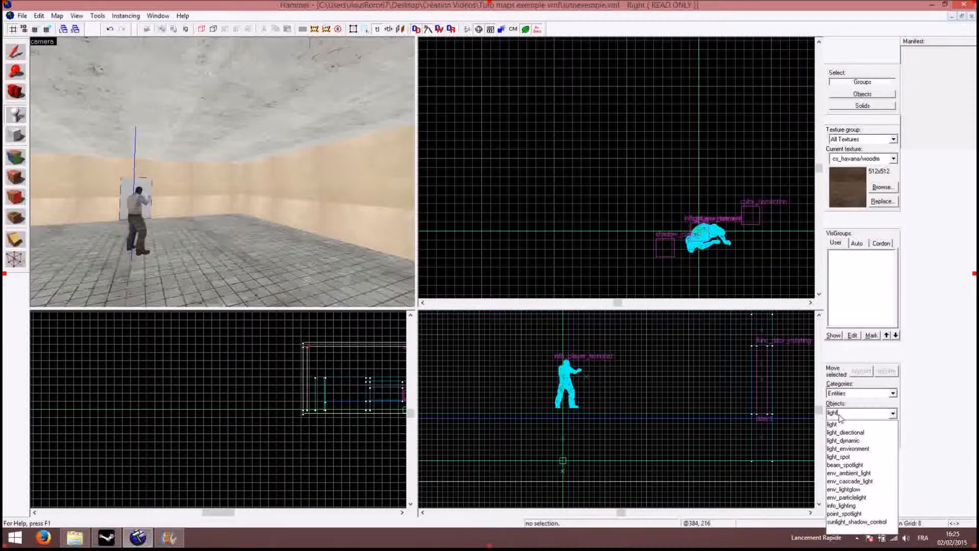
{"action": "type", "text": "ht"}
{"action": "left_click", "coordinate": [851, 424]}
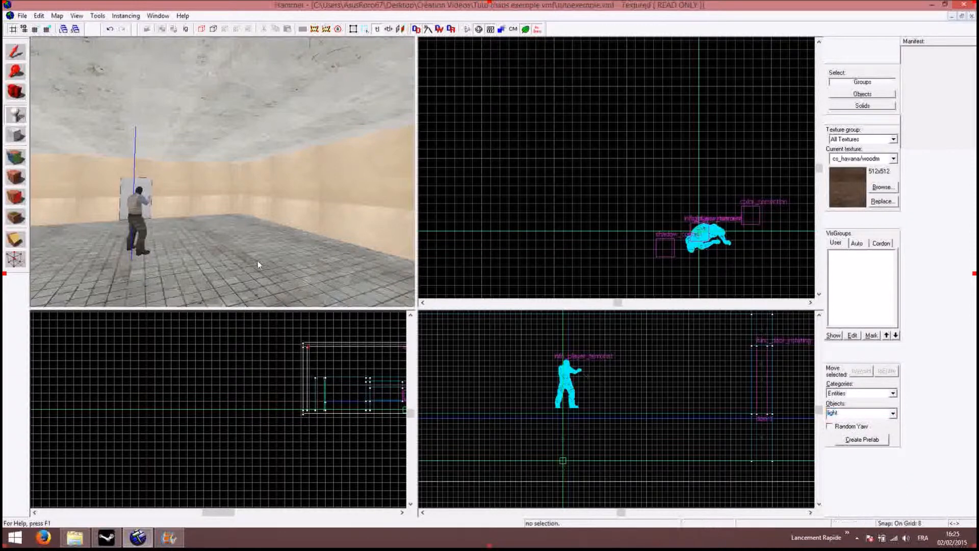
{"action": "left_click", "coordinate": [136, 131]}
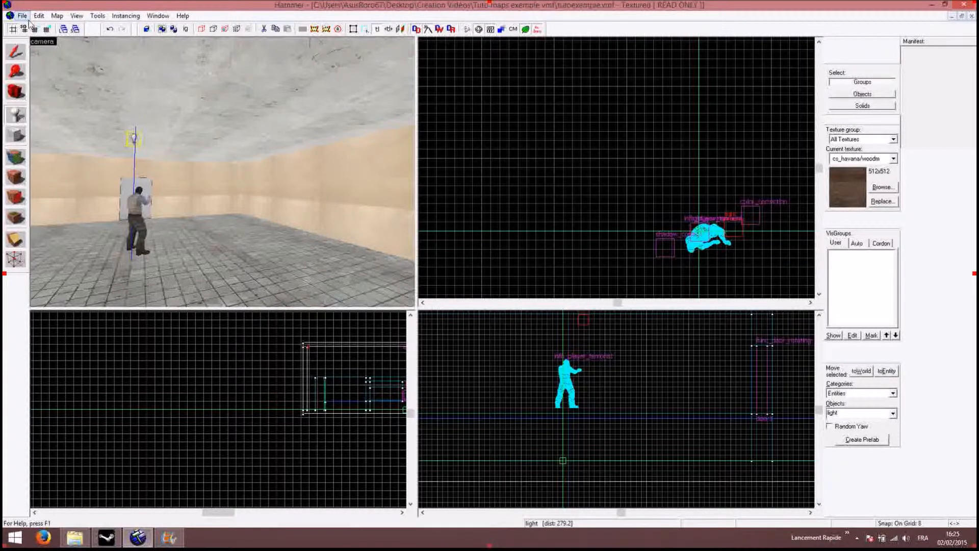
{"action": "left_click", "coordinate": [15, 51]}
{"action": "left_click", "coordinate": [134, 139]}
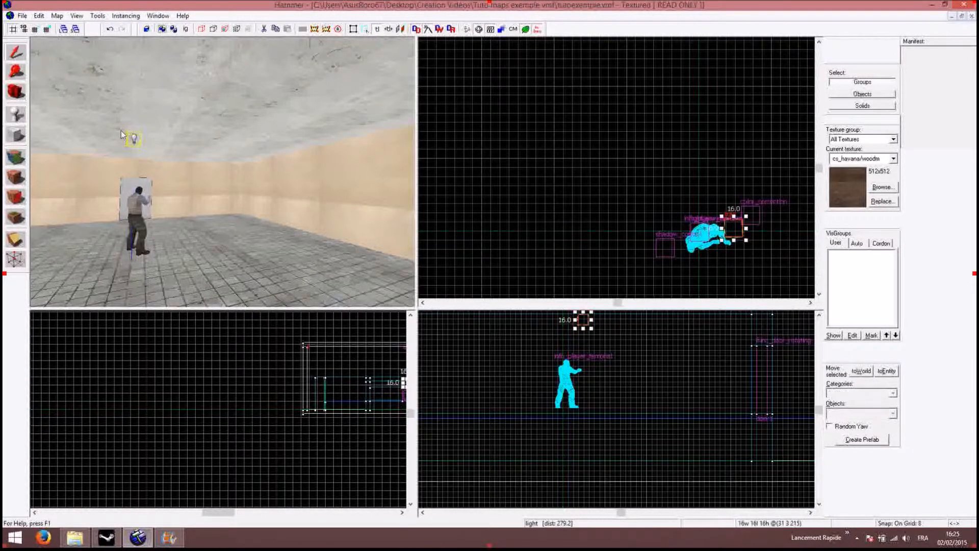
{"action": "double_click", "coordinate": [140, 144]}
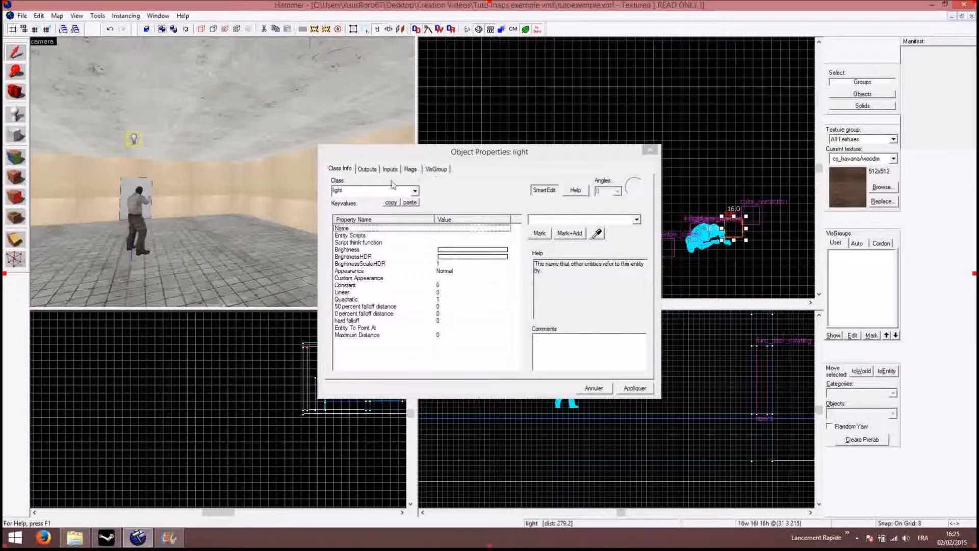
{"action": "double_click", "coordinate": [461, 251]}
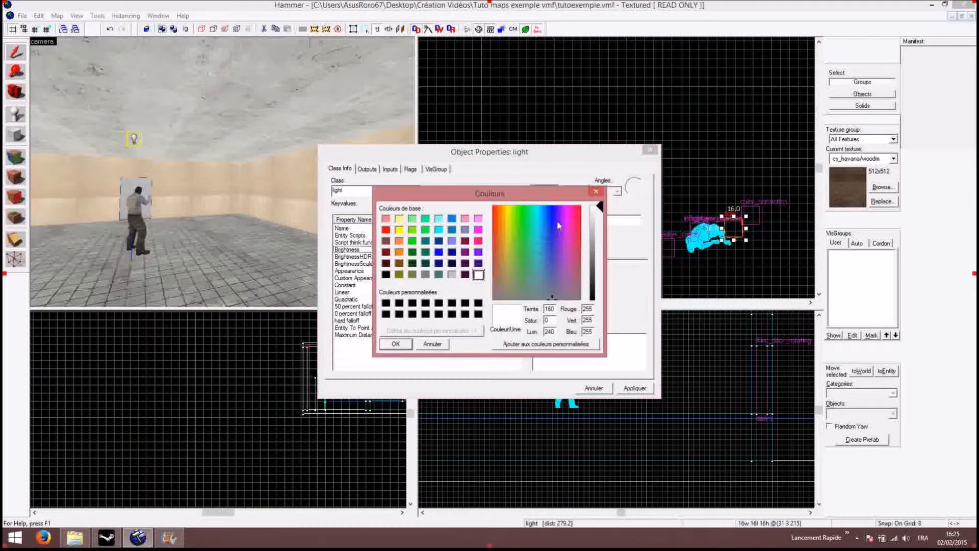
{"action": "left_click", "coordinate": [595, 193]}
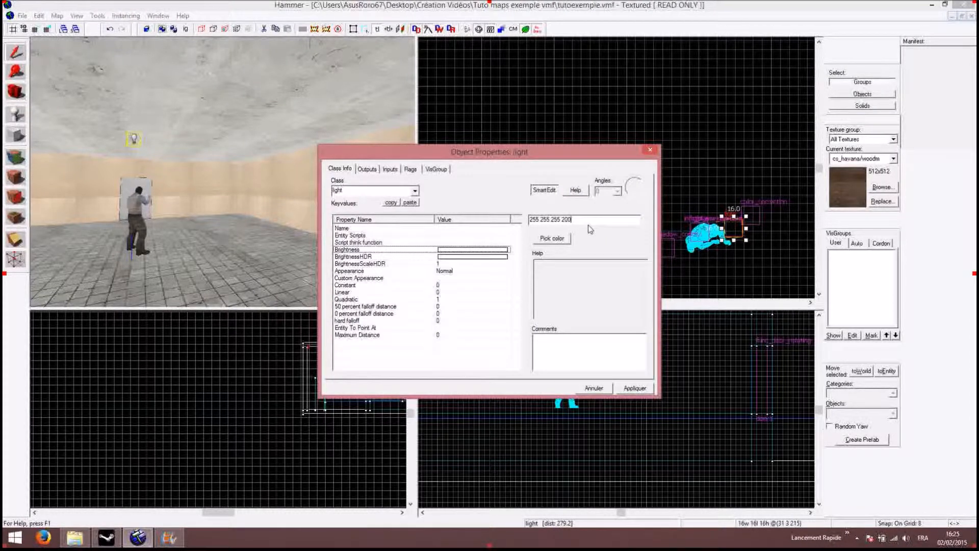
{"action": "key", "text": "BackSpace"}
{"action": "type", "text": "800"}
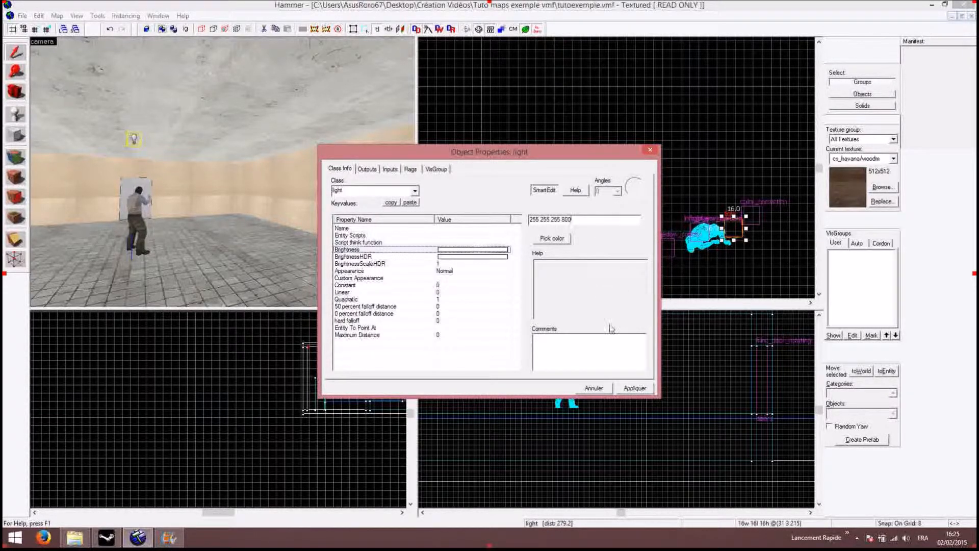
{"action": "left_click", "coordinate": [632, 388]}
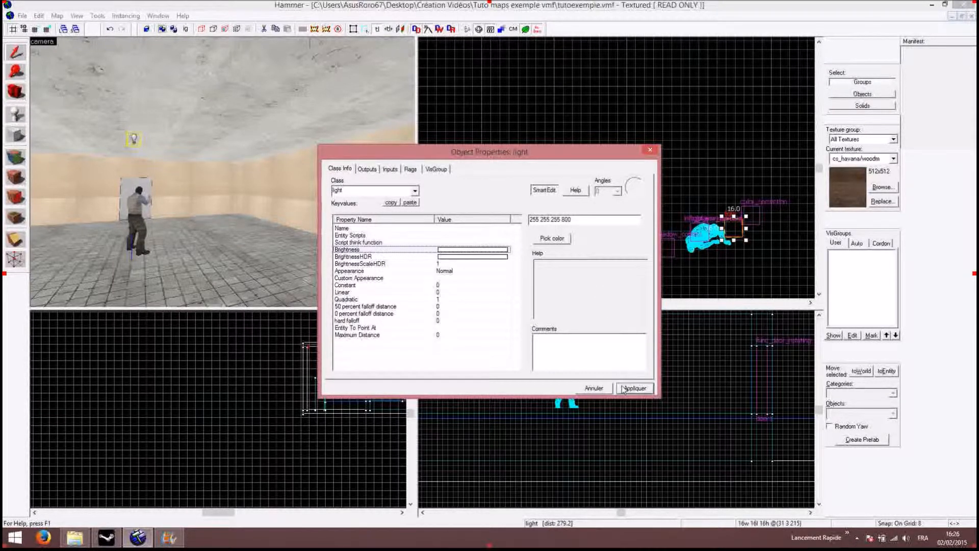
{"action": "left_click", "coordinate": [649, 149]}
- From outside the building, select the nodraw wall faces above the door and on its handle side
{"action": "scroll", "coordinate": [189, 186], "scroll_direction": "down", "scroll_amount": 3}
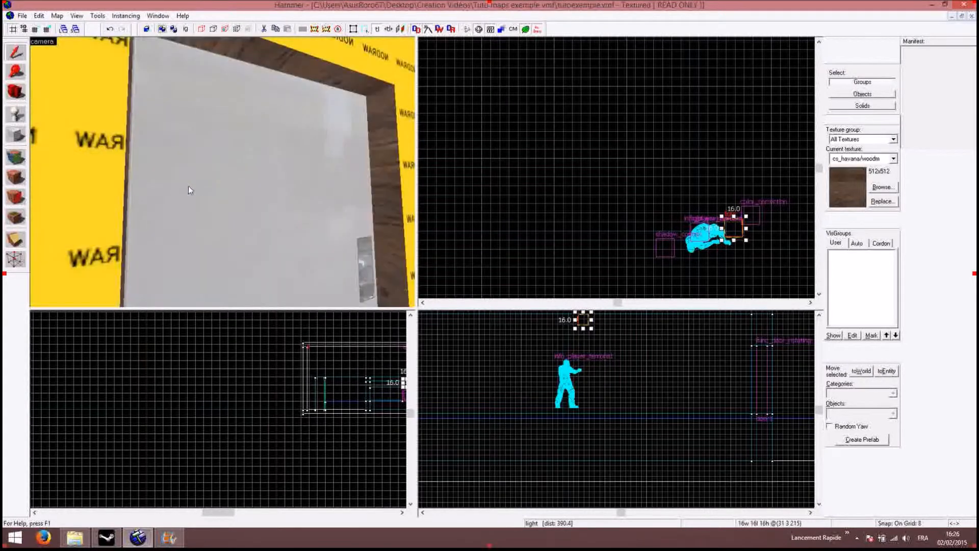
{"action": "left_click", "coordinate": [16, 157]}
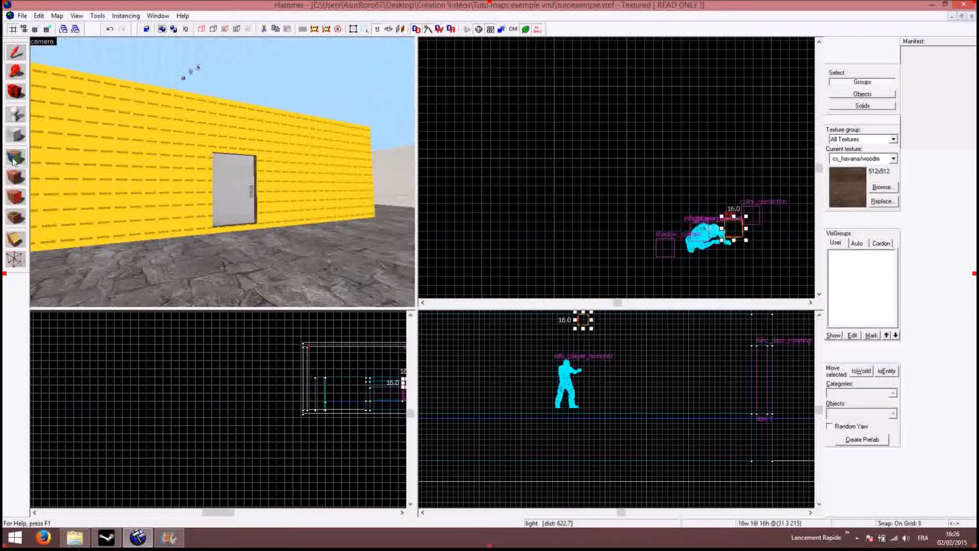
{"action": "left_click", "coordinate": [110, 131]}
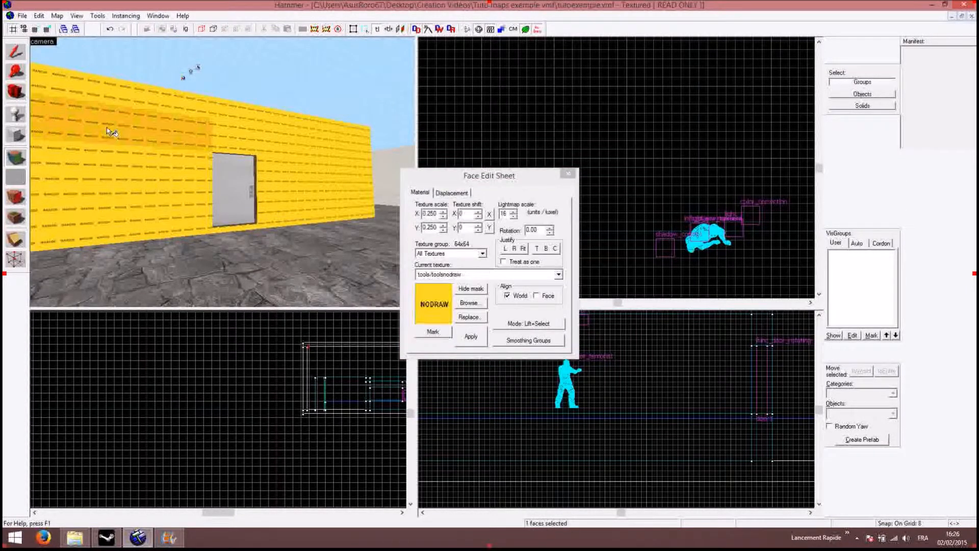
{"action": "left_click", "coordinate": [153, 101], "text": "ctrl"}
{"action": "left_click", "coordinate": [252, 133], "text": "ctrl"}
{"action": "left_click", "coordinate": [301, 161], "text": "ctrl"}
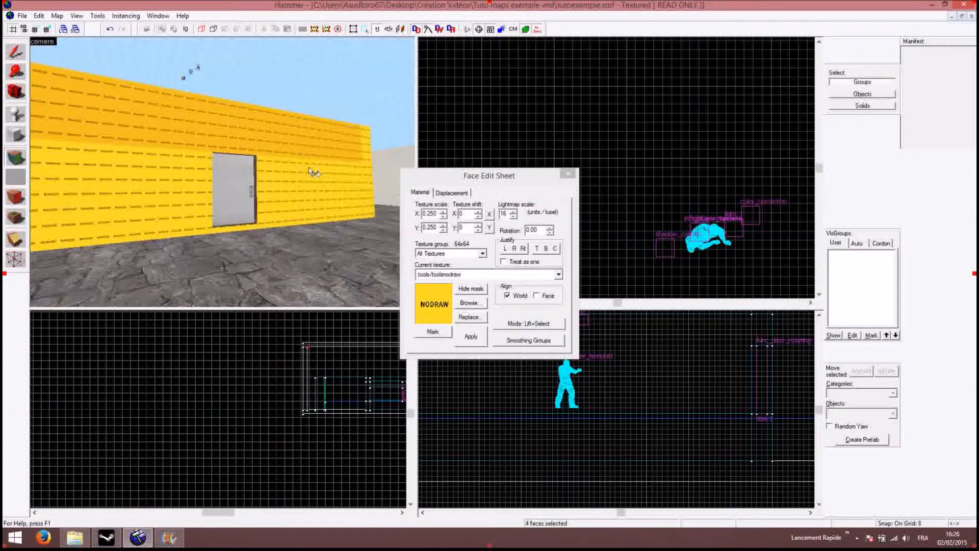
{"action": "left_click", "coordinate": [312, 172], "text": "ctrl"}
{"action": "left_click", "coordinate": [372, 186], "text": "ctrl"}
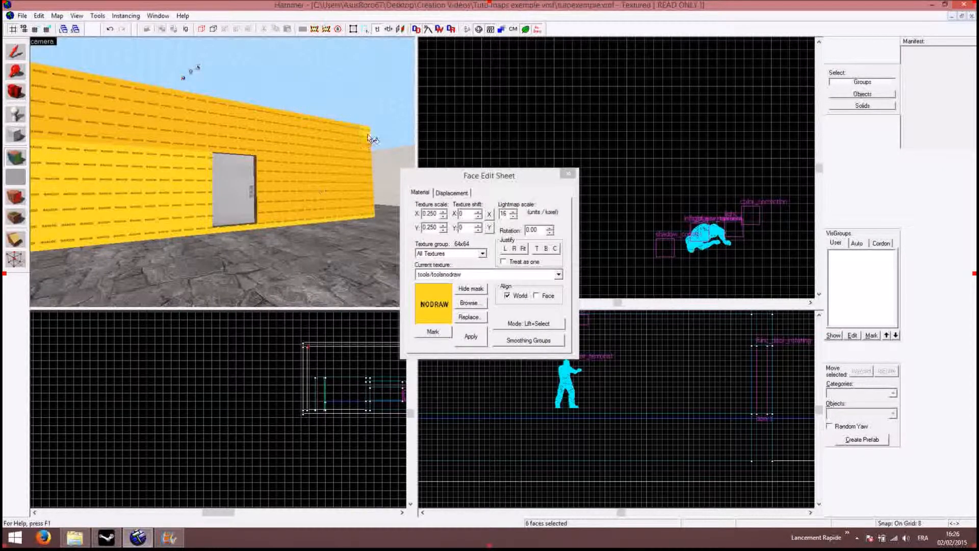
- Add the remaining nodraw faces of the first door wall to the selection, including the narrow strips at both corners
{"action": "left_click", "coordinate": [179, 189], "text": "ctrl"}
{"action": "left_click", "coordinate": [168, 231], "text": "ctrl"}
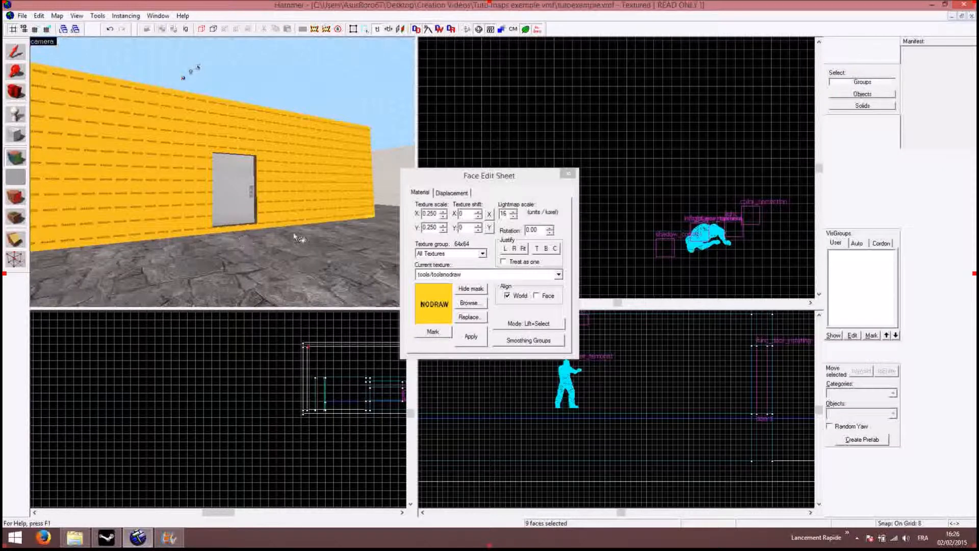
{"action": "left_click", "coordinate": [370, 218], "text": "ctrl"}
{"action": "key", "text": "Left"}
{"action": "key", "text": "Left"}
{"action": "key", "text": "Left"}
{"action": "key", "text": "Left"}
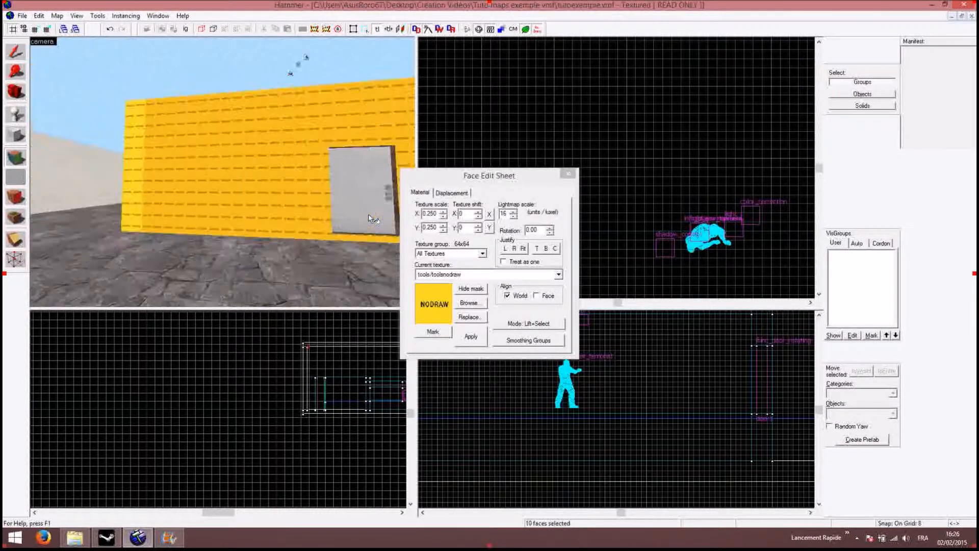
{"action": "left_click", "coordinate": [277, 228], "text": "ctrl"}
{"action": "left_click", "coordinate": [276, 204], "text": "ctrl"}
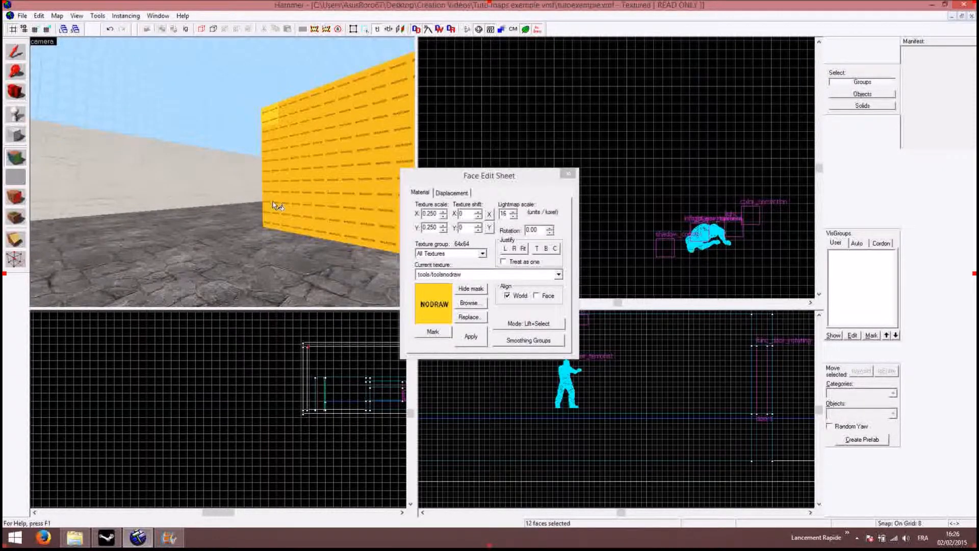
{"action": "left_click", "coordinate": [270, 114], "text": "ctrl"}
{"action": "key", "text": "Left"}
{"action": "key", "text": "Left"}
{"action": "key", "text": "Left"}
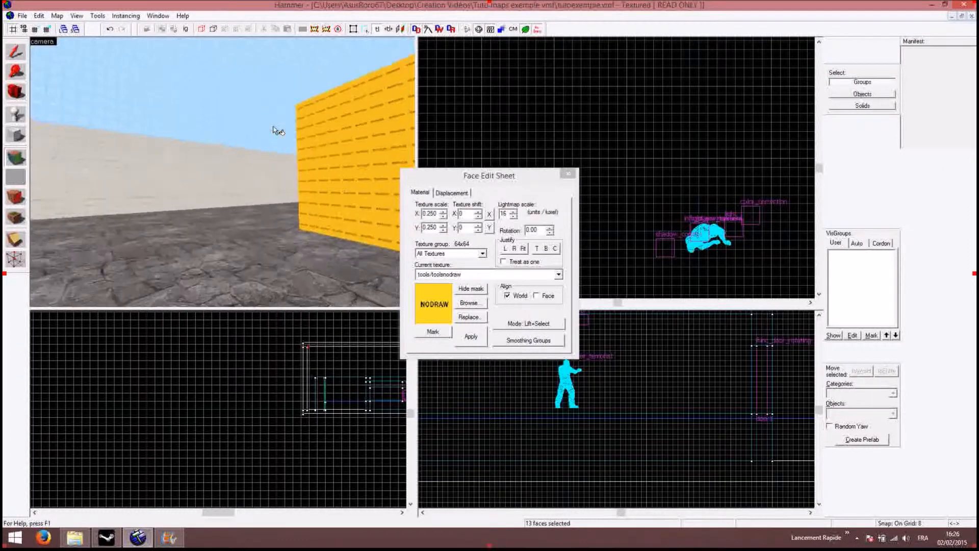
- Add the nodraw faces on the handle side of the door in the building's other door wall to the selection
{"action": "key", "text": "Right"}
{"action": "key", "text": "Right"}
{"action": "key", "text": "Right"}
{"action": "key", "text": "Right"}
{"action": "key", "text": "Right"}
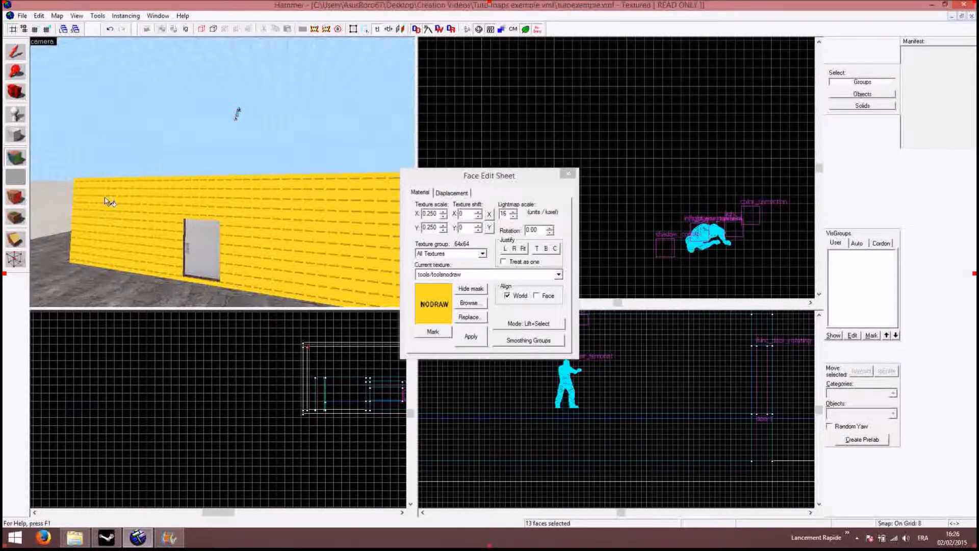
{"action": "left_click", "coordinate": [107, 201], "text": "ctrl"}
{"action": "left_click", "coordinate": [130, 229], "text": "ctrl"}
{"action": "left_click", "coordinate": [76, 228], "text": "ctrl"}
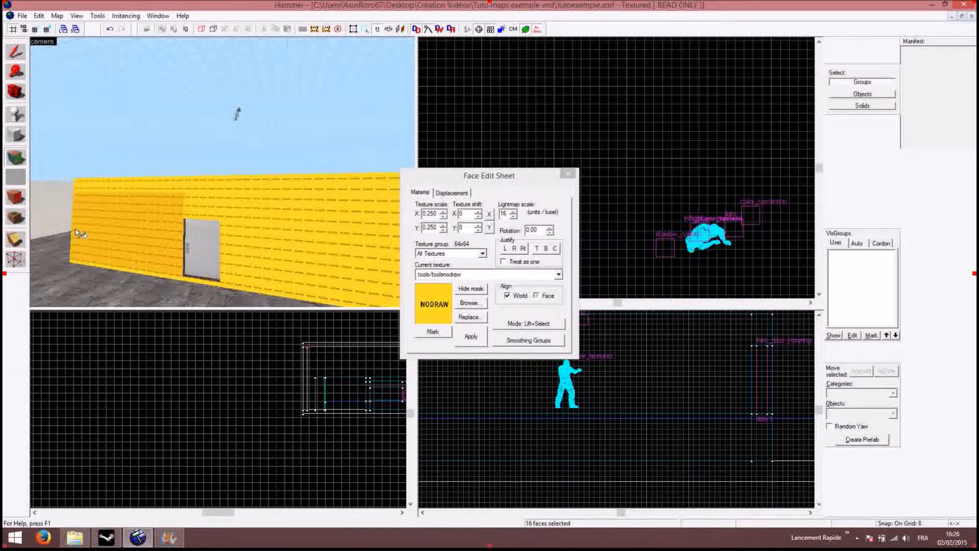
- Add that second door wall's upper faces, the faces beyond the door, and its corner strips to the selection
{"action": "left_click", "coordinate": [81, 189], "text": "ctrl"}
{"action": "left_click", "coordinate": [205, 193], "text": "ctrl"}
{"action": "left_click", "coordinate": [204, 198], "text": "ctrl"}
{"action": "left_click", "coordinate": [240, 209], "text": "ctrl"}
{"action": "left_click", "coordinate": [275, 230], "text": "ctrl"}
{"action": "left_click", "coordinate": [244, 290], "text": "ctrl"}
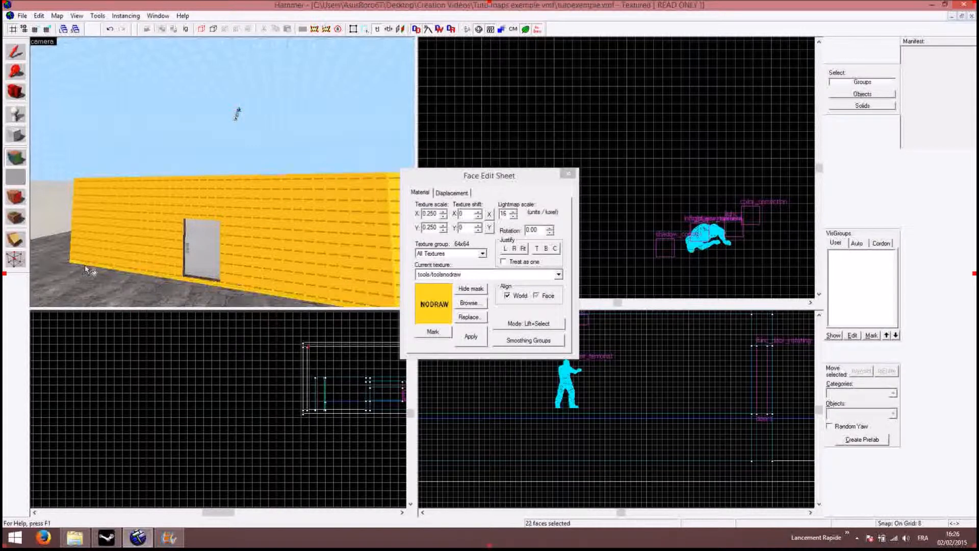
{"action": "left_click", "coordinate": [393, 183], "text": "ctrl"}
{"action": "left_click", "coordinate": [390, 194], "text": "ctrl"}
{"action": "left_click", "coordinate": [395, 209], "text": "ctrl"}
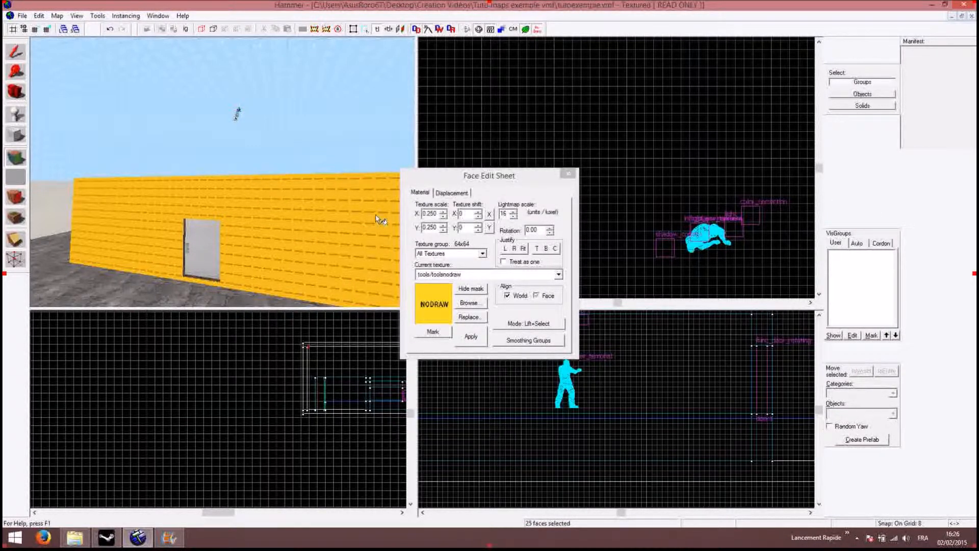
{"action": "key", "text": "Right"}
{"action": "left_click", "coordinate": [251, 282], "text": "ctrl"}
- Add the main nodraw faces of the adjoining doorless side wall to the selection
{"action": "key", "text": "Right"}
{"action": "key", "text": "Up"}
{"action": "key", "text": "Down"}
{"action": "key", "text": "Down"}
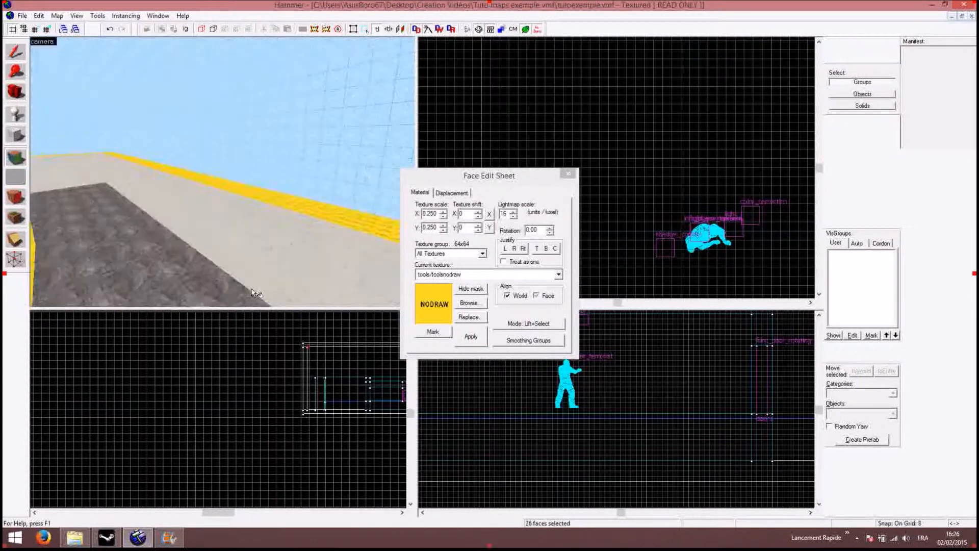
{"action": "left_click", "coordinate": [227, 264], "text": "ctrl"}
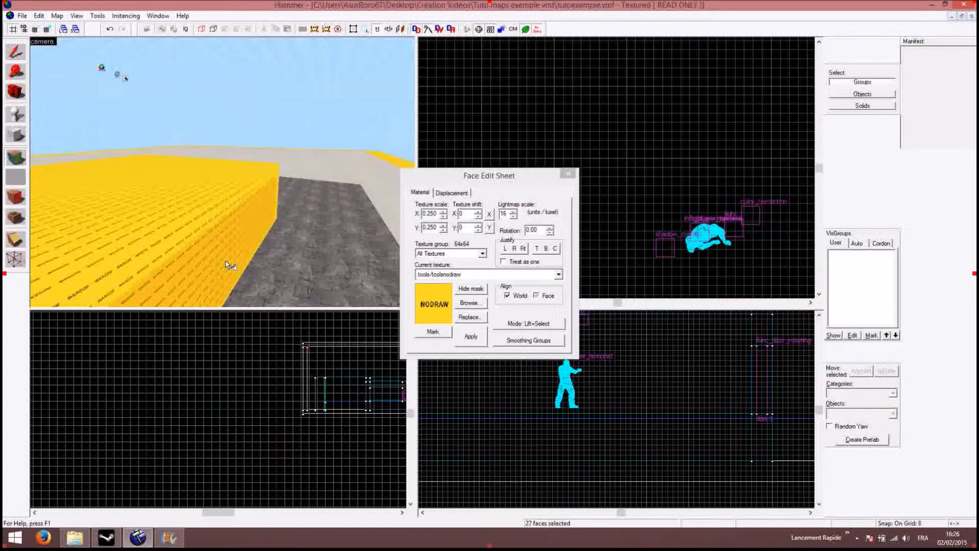
{"action": "left_click", "coordinate": [180, 241], "text": "ctrl"}
- Add the remaining corner strips and small edge faces at the ends of the doorless wall to the selection
{"action": "key", "text": "Left"}
{"action": "key", "text": "Up"}
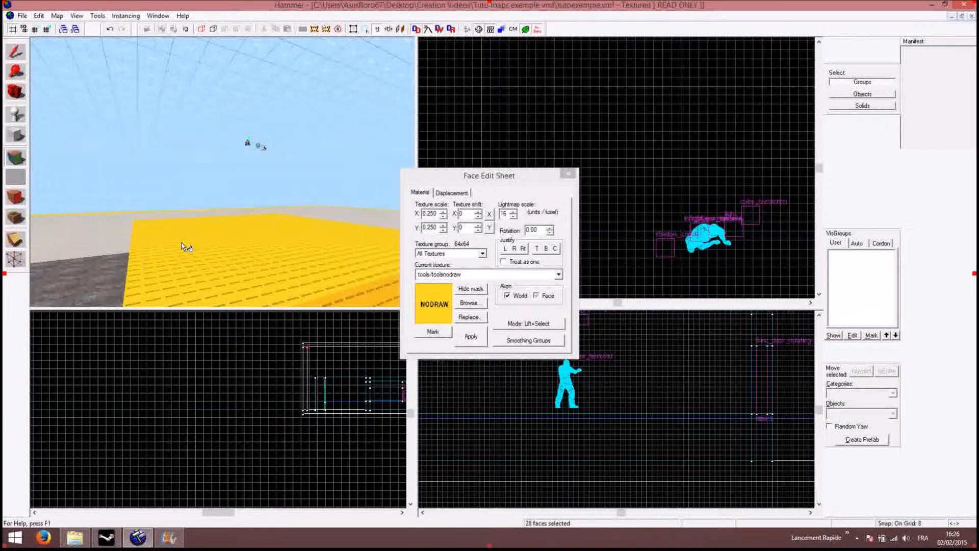
{"action": "key", "text": "Down"}
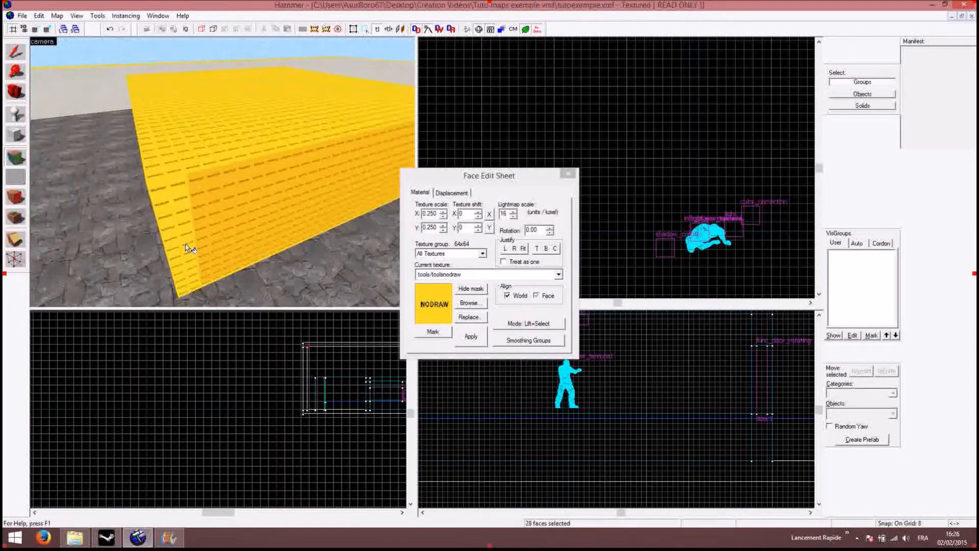
{"action": "left_click", "coordinate": [186, 214], "text": "ctrl"}
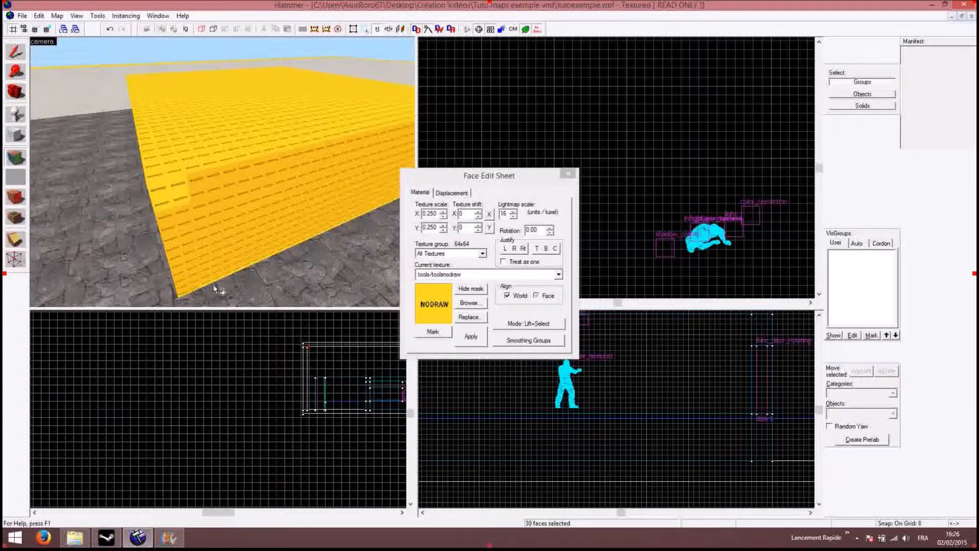
{"action": "left_click", "coordinate": [172, 202], "text": "ctrl"}
{"action": "left_click", "coordinate": [174, 202], "text": "ctrl"}
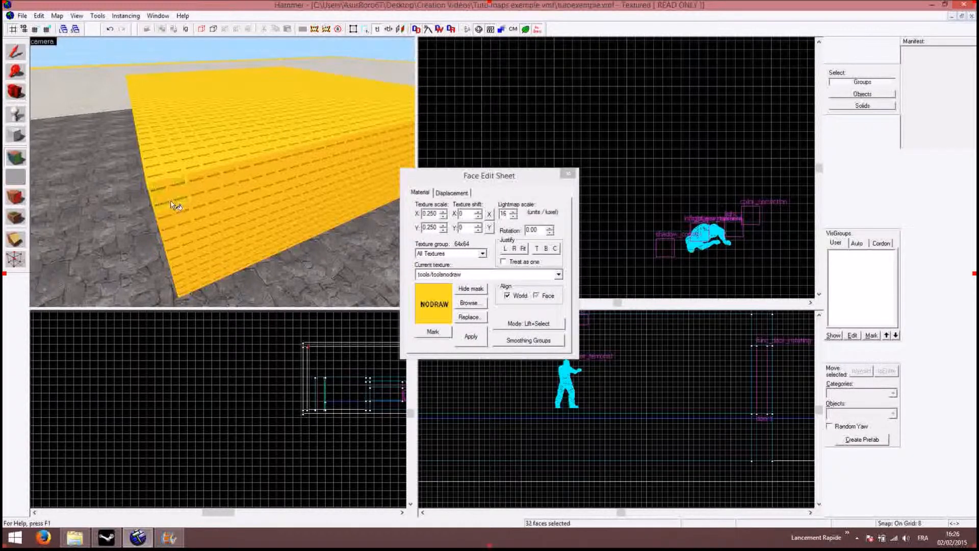
{"action": "key", "text": "Right"}
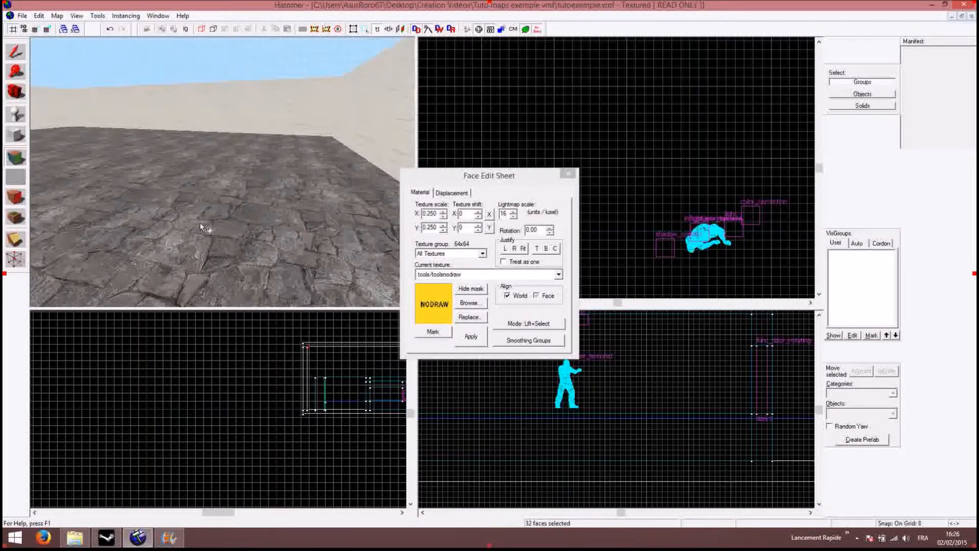
{"action": "key", "text": "Left"}
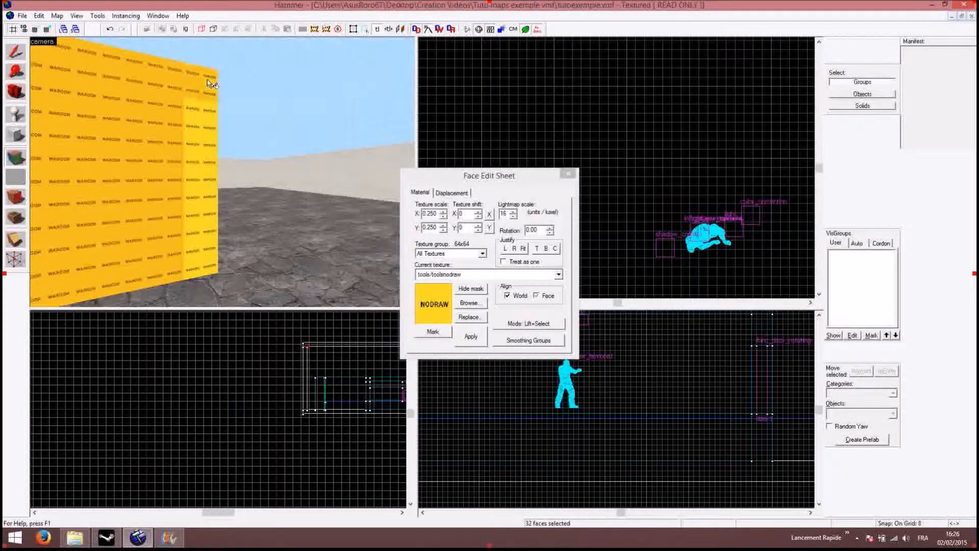
{"action": "left_click", "coordinate": [208, 114], "text": "ctrl"}
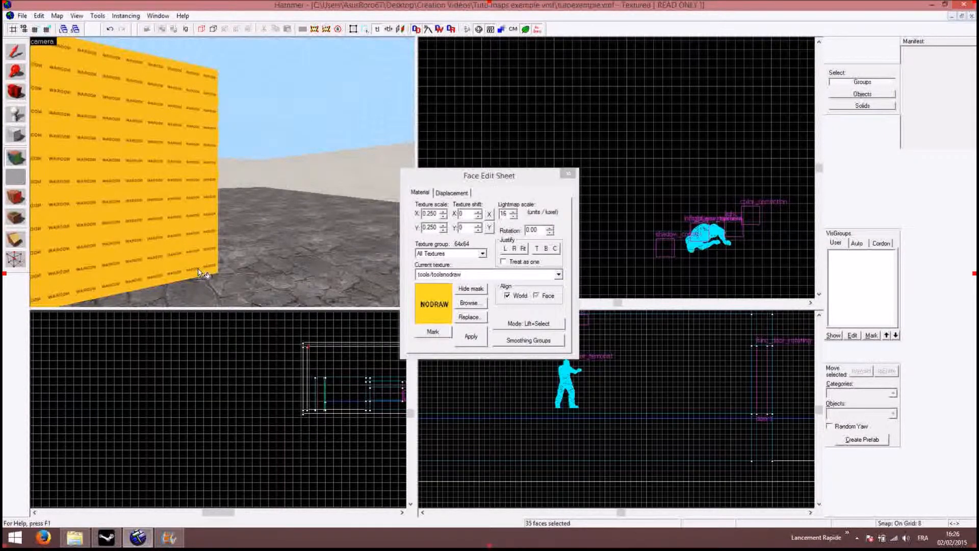
- Add the large central face and near-corner faces of the opposite doorless wall to the selection
{"action": "key", "text": "Up"}
{"action": "key", "text": "w"}
{"action": "key", "text": "Right"}
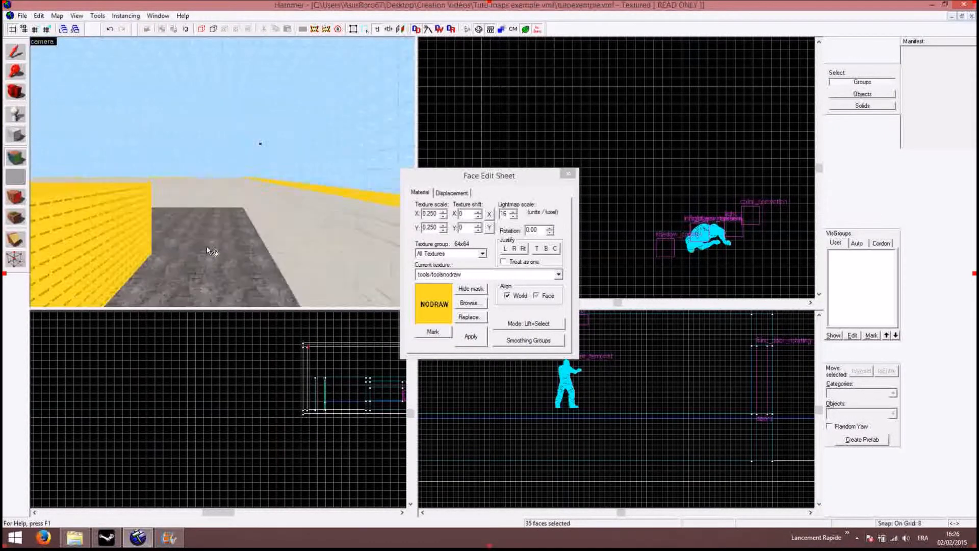
{"action": "key", "text": "Left"}
{"action": "key", "text": "s"}
{"action": "key", "text": "w"}
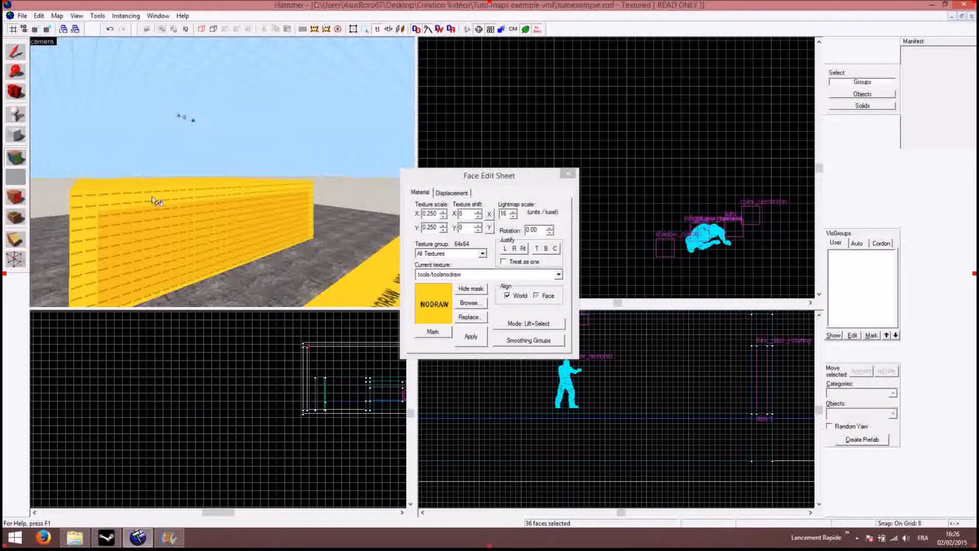
{"action": "left_click", "coordinate": [101, 207], "text": "ctrl"}
{"action": "left_click", "coordinate": [81, 219], "text": "ctrl"}
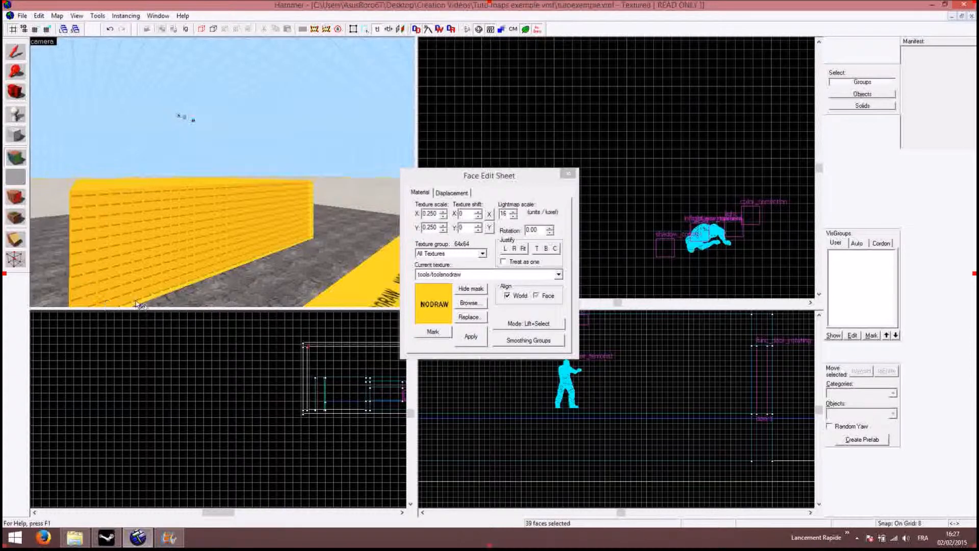
- Add the far-corner strips and leftover edge faces of the opposite doorless wall to complete the exterior wall selection
{"action": "left_click", "coordinate": [312, 235], "text": "ctrl"}
{"action": "left_click", "coordinate": [312, 227], "text": "ctrl"}
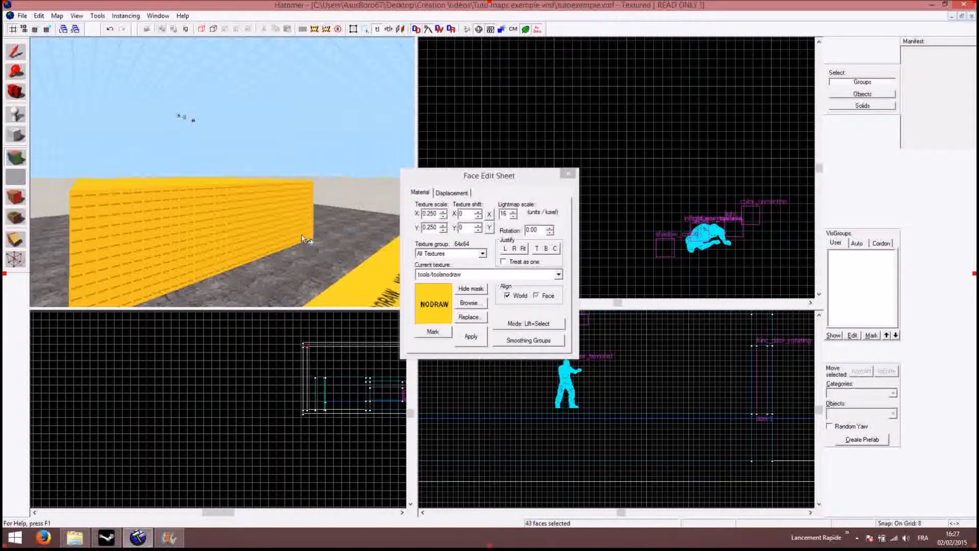
{"action": "left_click", "coordinate": [271, 255], "text": "ctrl"}
{"action": "key", "text": "Left"}
{"action": "key", "text": "Down"}
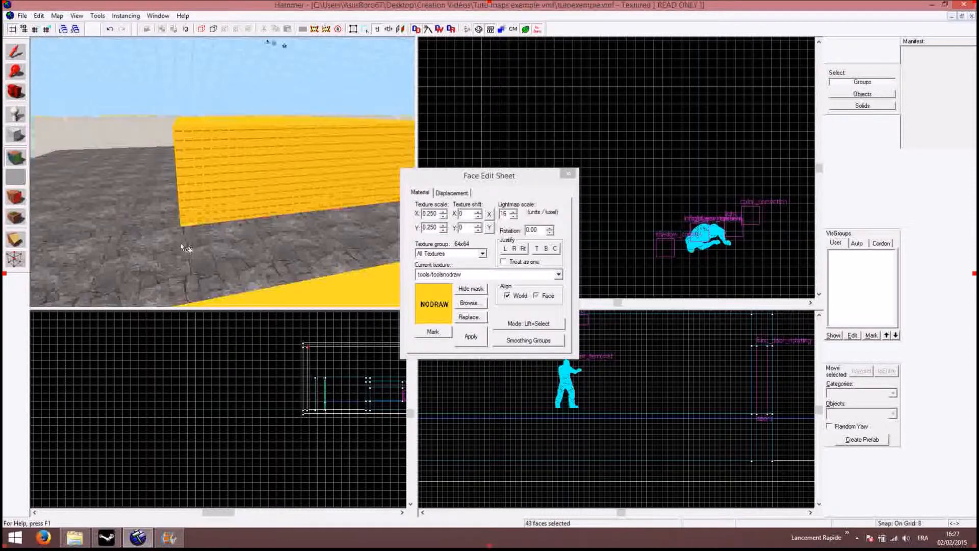
{"action": "left_click", "coordinate": [185, 225], "text": "ctrl"}
{"action": "left_click", "coordinate": [180, 239], "text": "ctrl"}
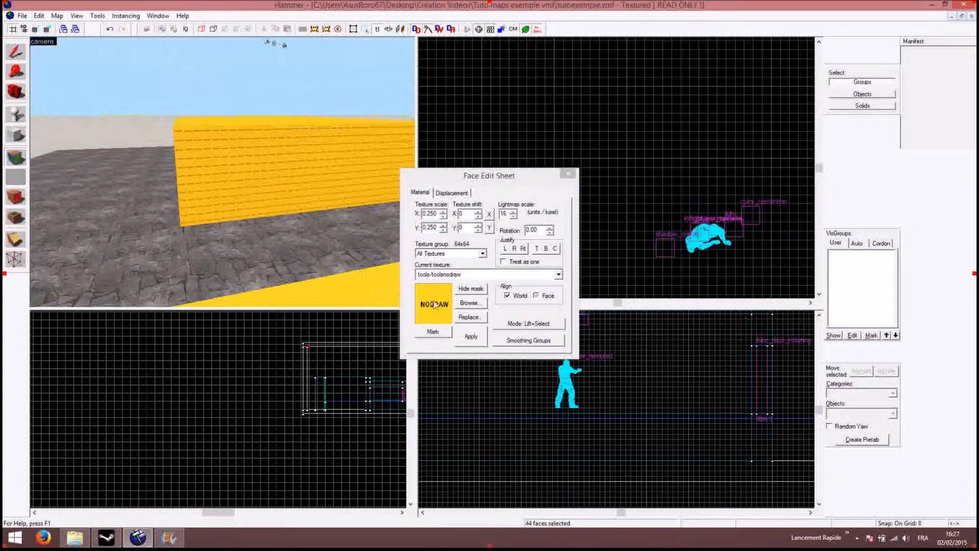
- Filter the textures by wall, apply brick/brickwall046a to the selected exterior wall faces, and close the face editor
{"action": "left_click", "coordinate": [468, 303]}
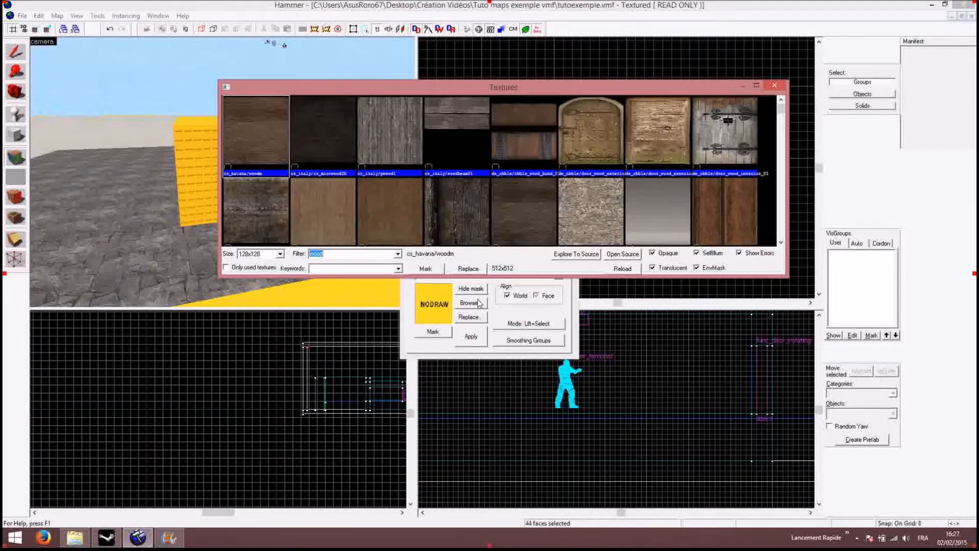
{"action": "type", "text": "wall"}
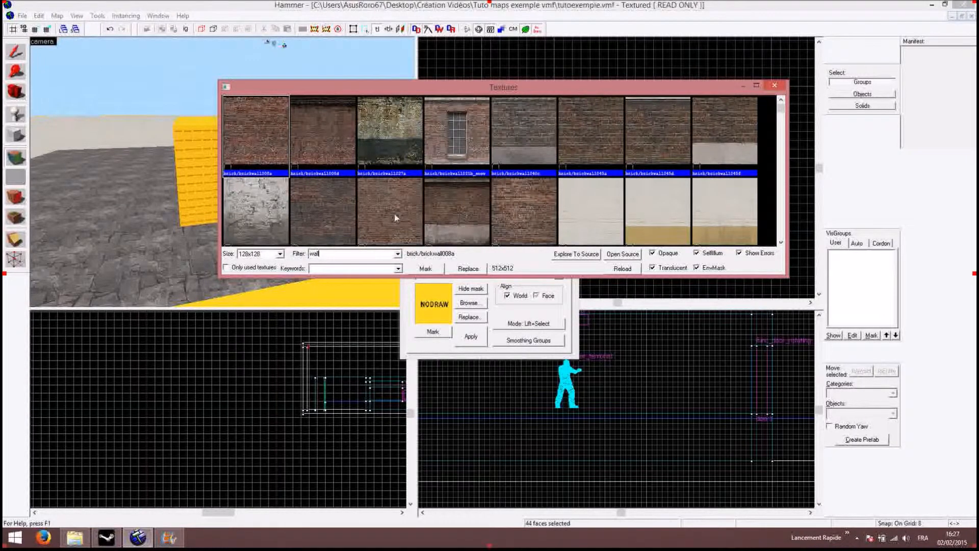
{"action": "double_click", "coordinate": [261, 214]}
{"action": "left_click", "coordinate": [471, 336]}
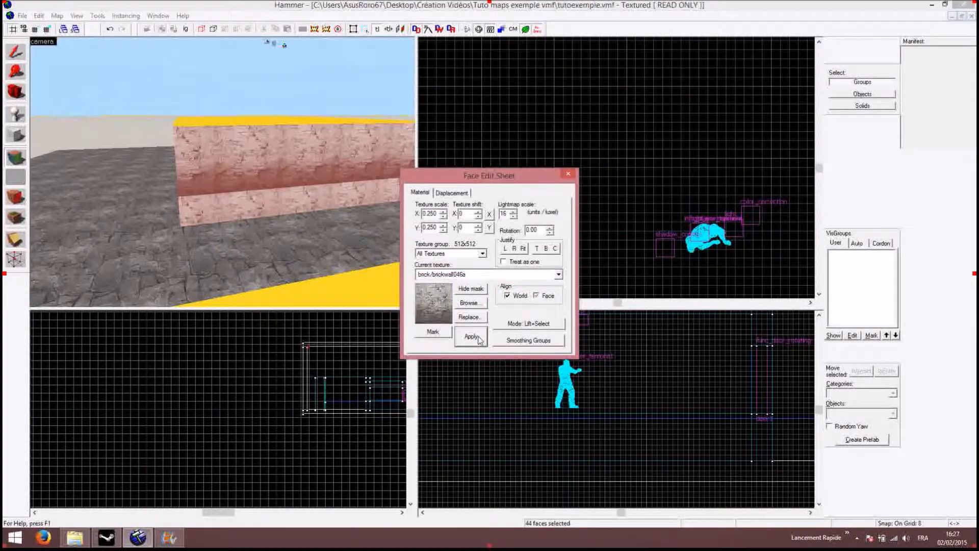
{"action": "left_click", "coordinate": [563, 175]}
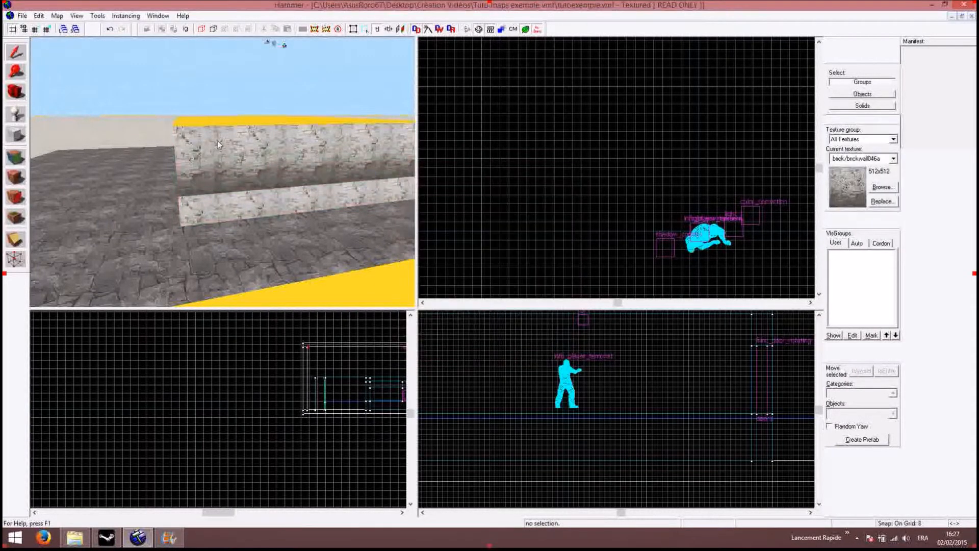
- Start texture application mode and select the central nodraw roof face with the border strips along its near edges
{"action": "key", "text": "z"}
{"action": "key", "text": "w"}
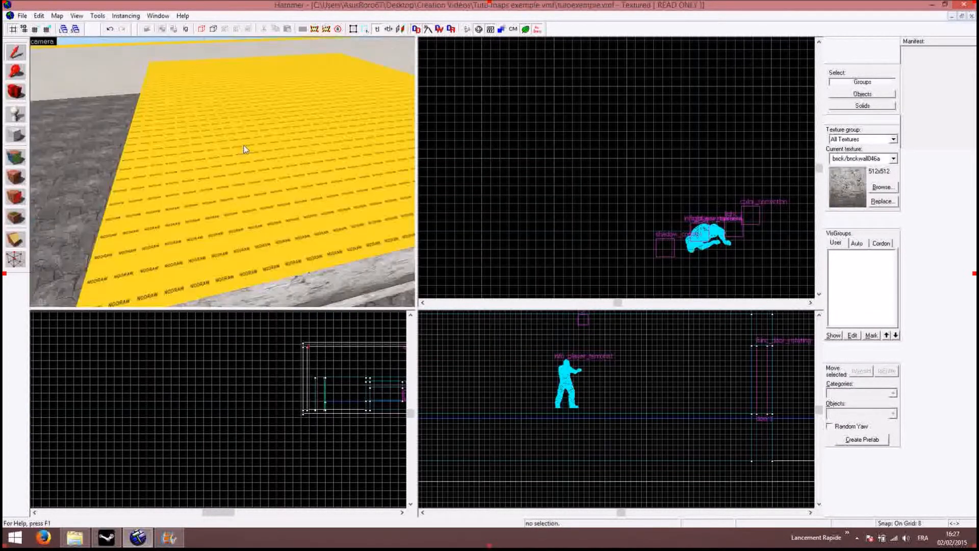
{"action": "left_click", "coordinate": [24, 157]}
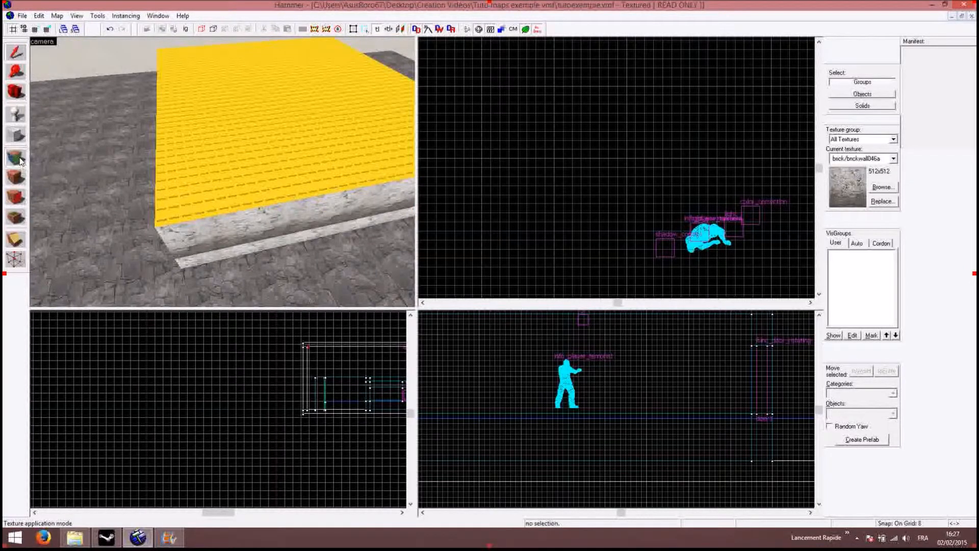
{"action": "left_click", "coordinate": [238, 136]}
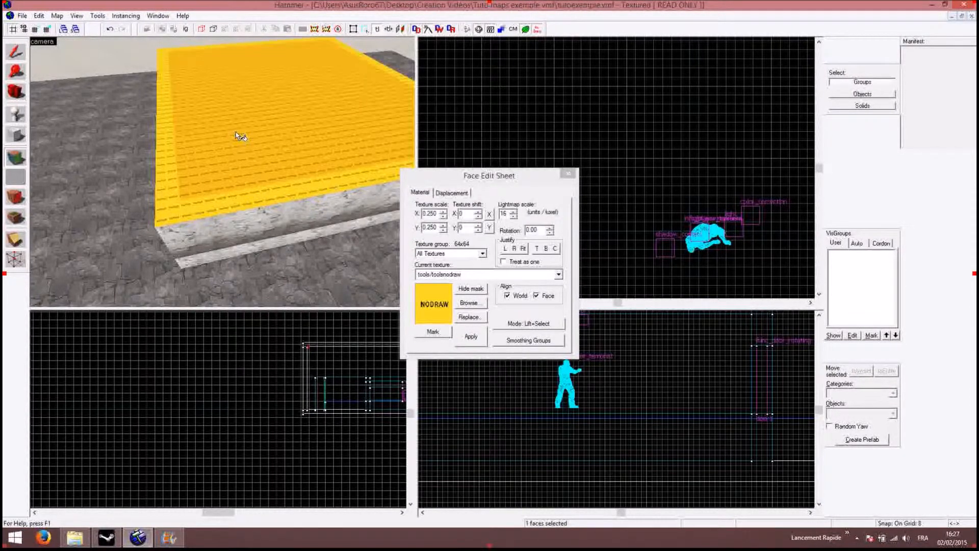
{"action": "left_click", "coordinate": [176, 164], "text": "ctrl"}
{"action": "left_click", "coordinate": [193, 206], "text": "ctrl"}
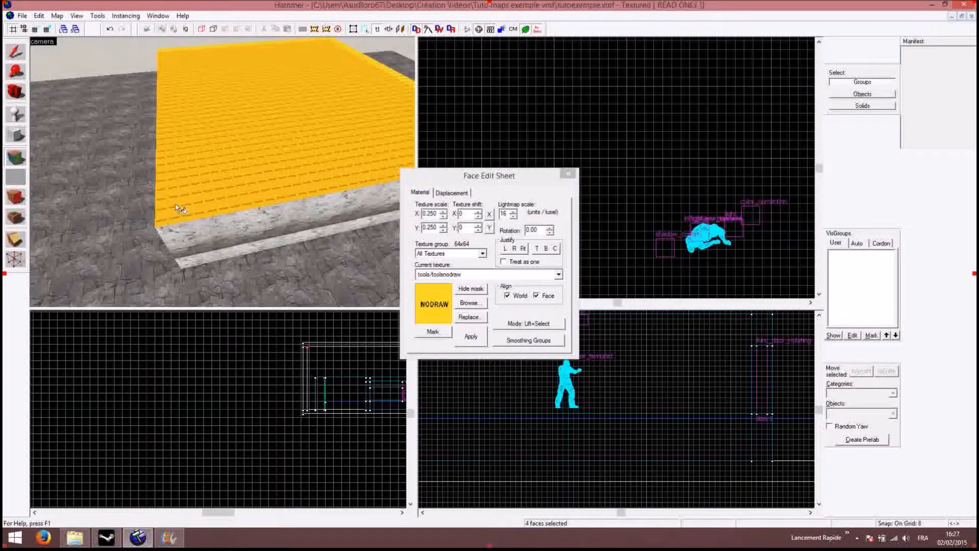
- Add the remaining nodraw border strips along the far edges of the roof to the selection
{"action": "key", "text": "z"}
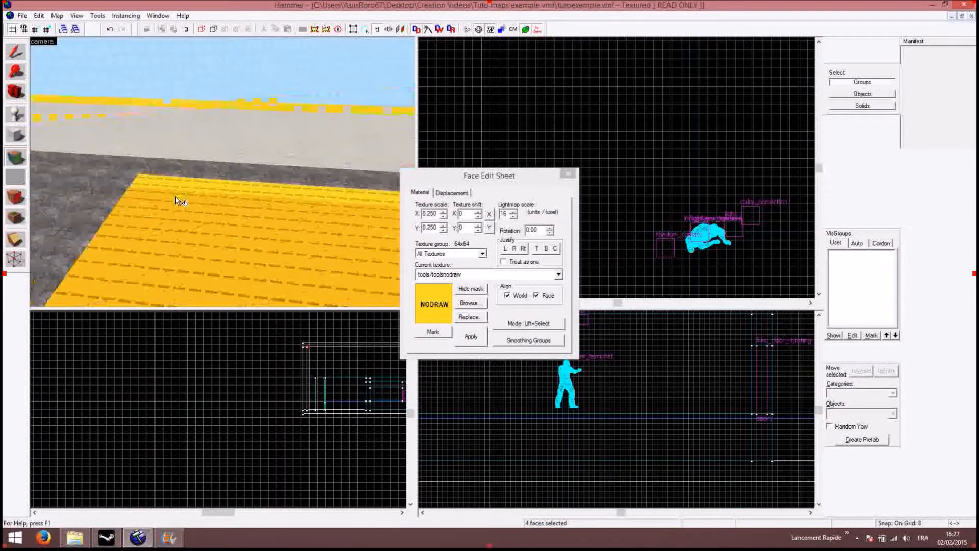
{"action": "left_click", "coordinate": [204, 189], "text": "ctrl"}
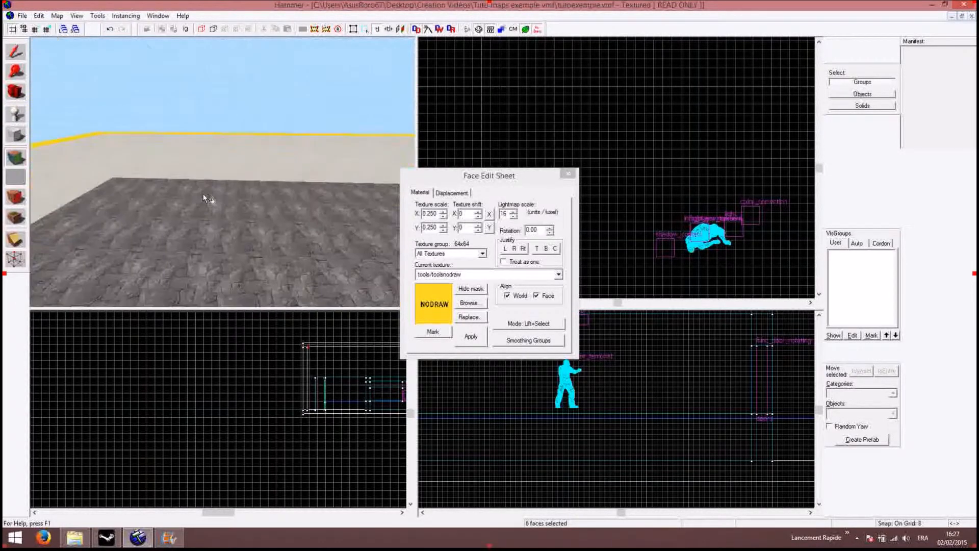
{"action": "left_click", "coordinate": [203, 197], "text": "ctrl"}
{"action": "scroll", "coordinate": [189, 199], "scroll_direction": "down", "scroll_amount": 3}
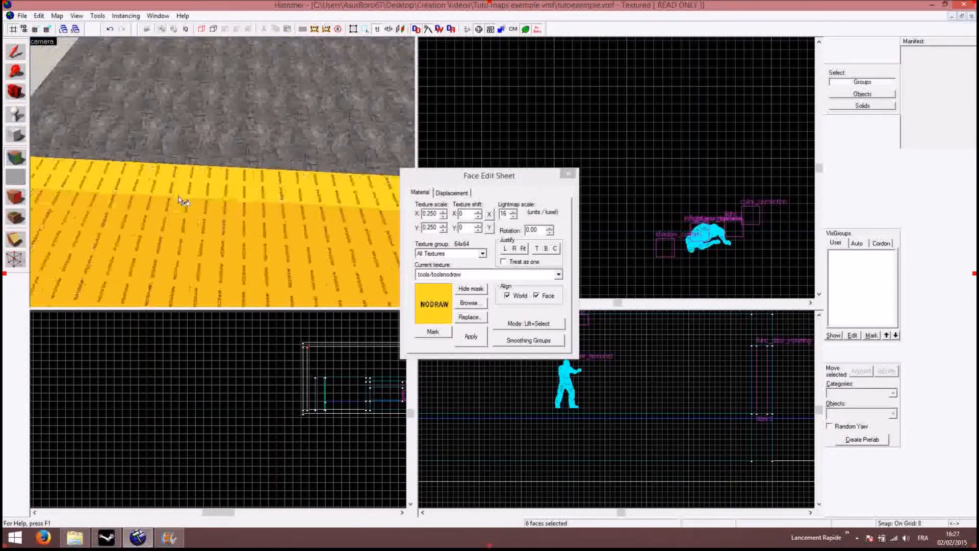
{"action": "left_click", "coordinate": [135, 178], "text": "ctrl"}
{"action": "key", "text": "Left"}
{"action": "left_click", "coordinate": [103, 111], "text": "ctrl"}
{"action": "key", "text": "Up"}
{"action": "key", "text": "Up"}
{"action": "key", "text": "Up"}
{"action": "key", "text": "Up"}
{"action": "key", "text": "Up"}
{"action": "key", "text": "Up"}
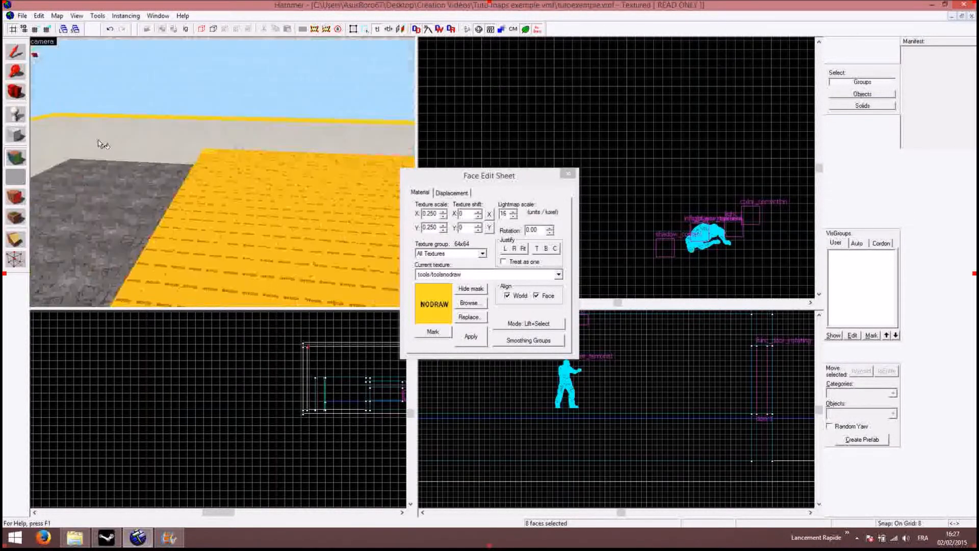
- Add the last roof border strip to the selection and apply de_cbble/rooftile_a_01 to the selected roof faces
{"action": "left_click", "coordinate": [116, 217], "text": "ctrl"}
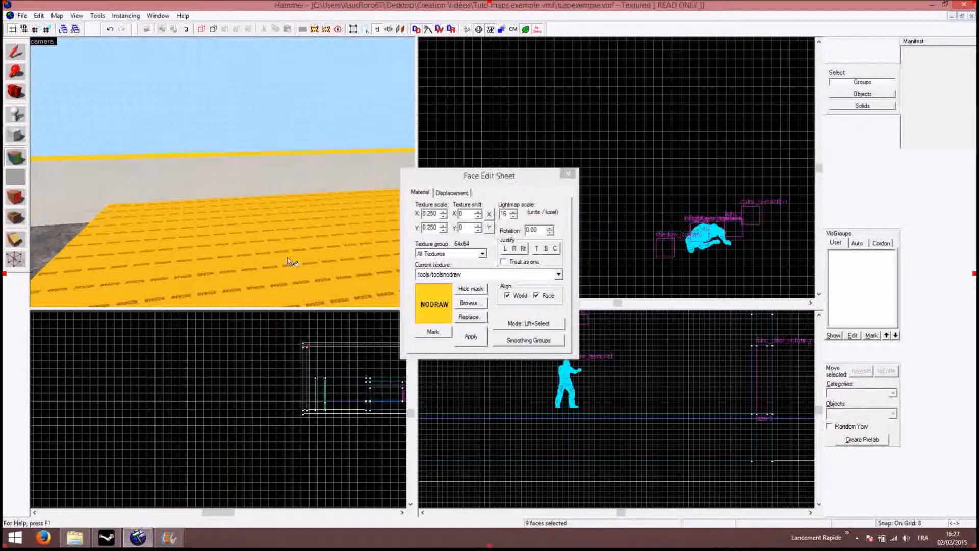
{"action": "left_click", "coordinate": [482, 304]}
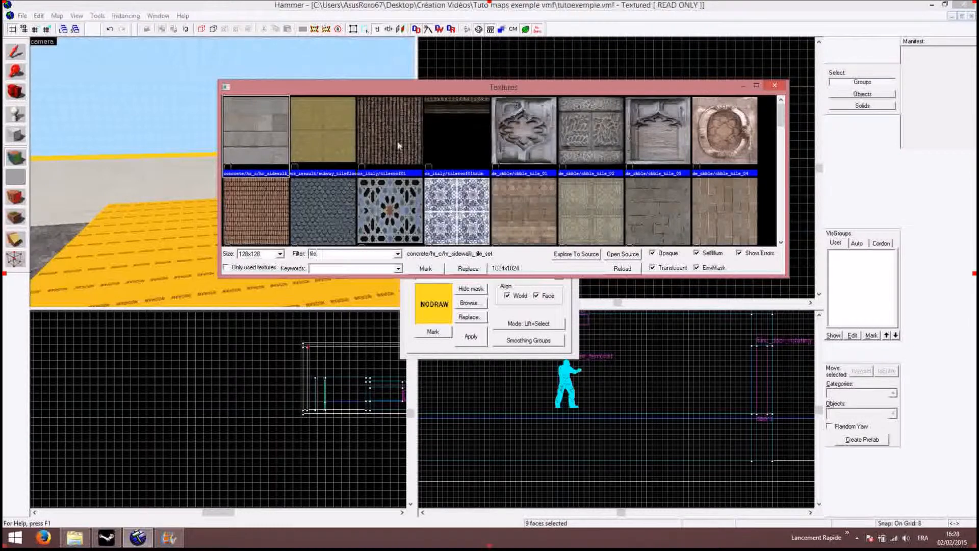
{"action": "double_click", "coordinate": [338, 197]}
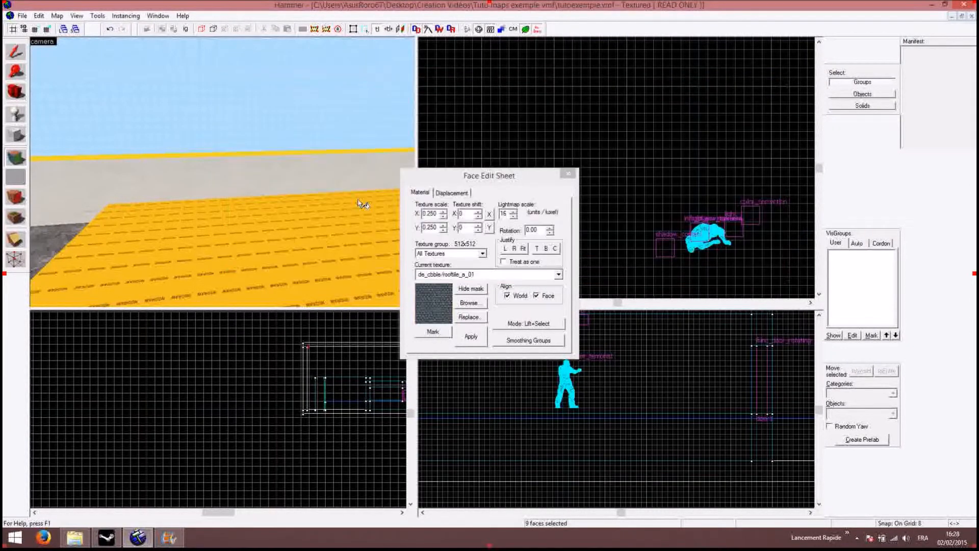
{"action": "left_click", "coordinate": [466, 344]}
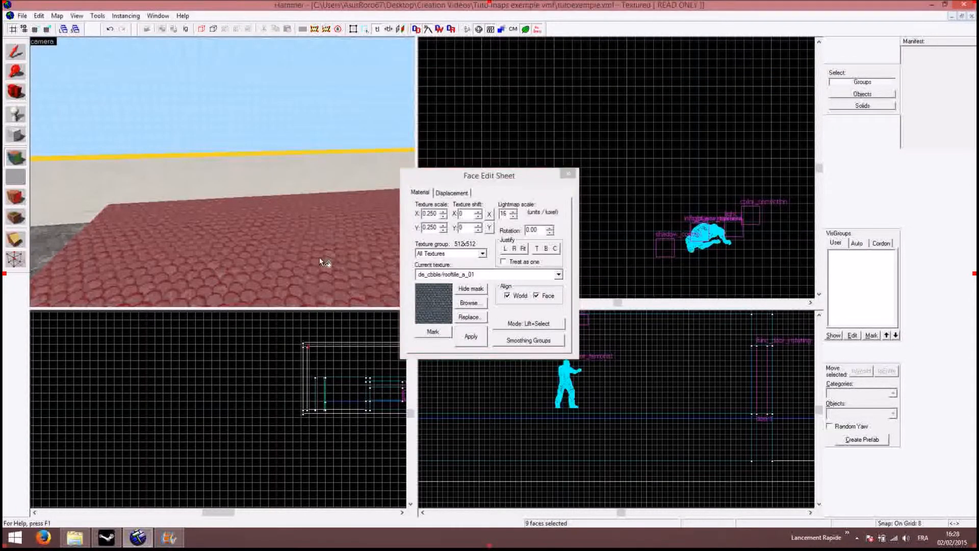
- Set the roof tile texture's rotation to 90, apply it, and close the face editor
{"action": "left_click", "coordinate": [539, 231]}
{"action": "type", "text": "90"}
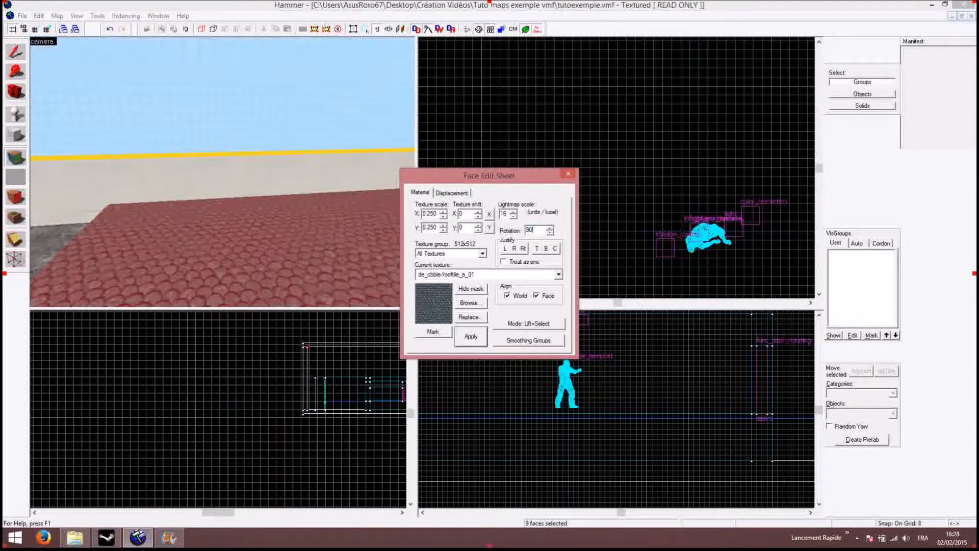
{"action": "left_click", "coordinate": [467, 339]}
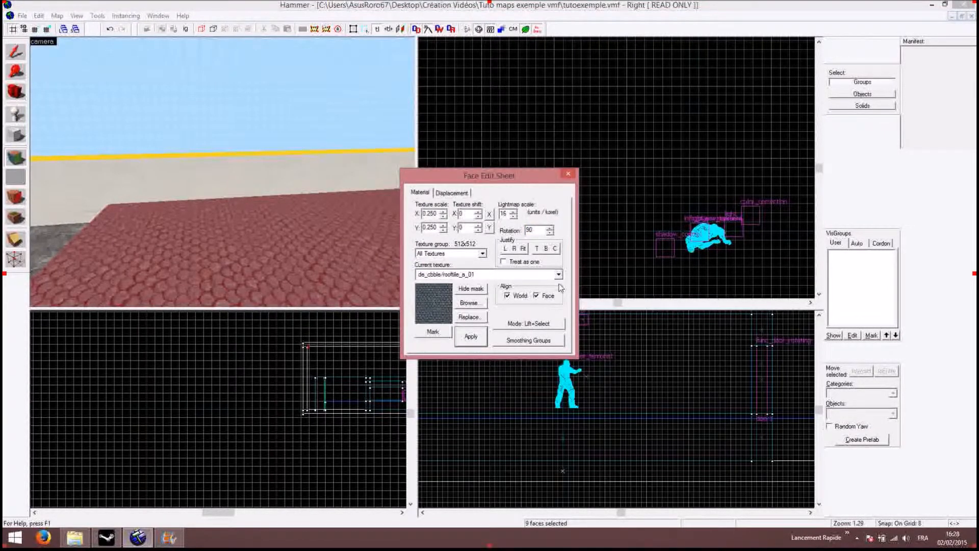
{"action": "left_click", "coordinate": [567, 175]}
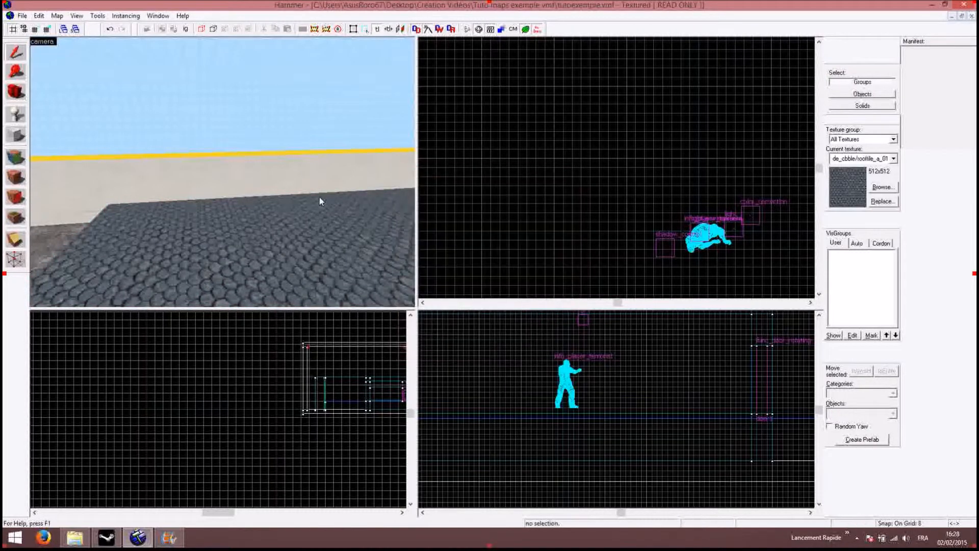
- Examine the building's textured roof and exterior walls from above and from ground level around the door side
{"action": "scroll", "coordinate": [319, 197], "scroll_direction": "down", "scroll_amount": 3}
{"action": "scroll", "coordinate": [319, 196], "scroll_direction": "up", "scroll_amount": 10}
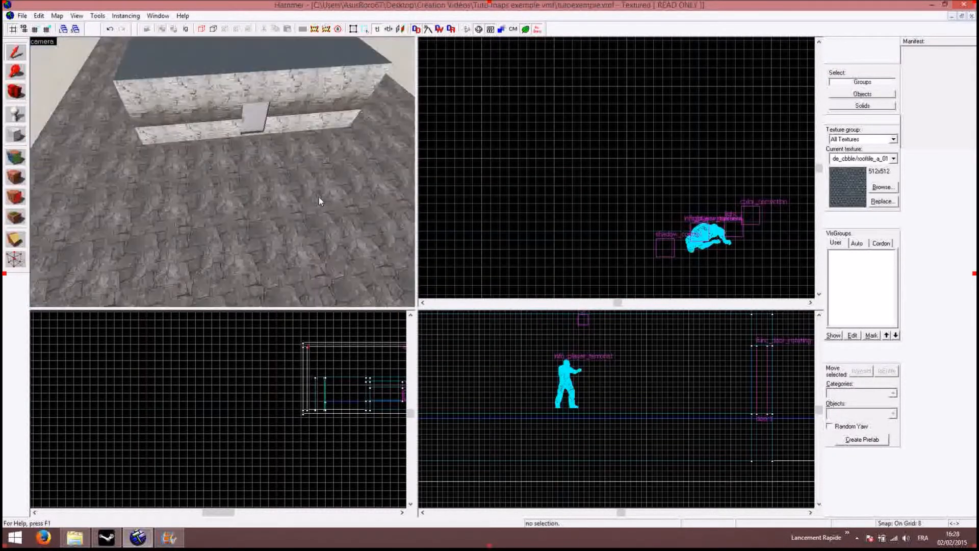
{"action": "scroll", "coordinate": [319, 197], "scroll_direction": "down", "scroll_amount": 3}
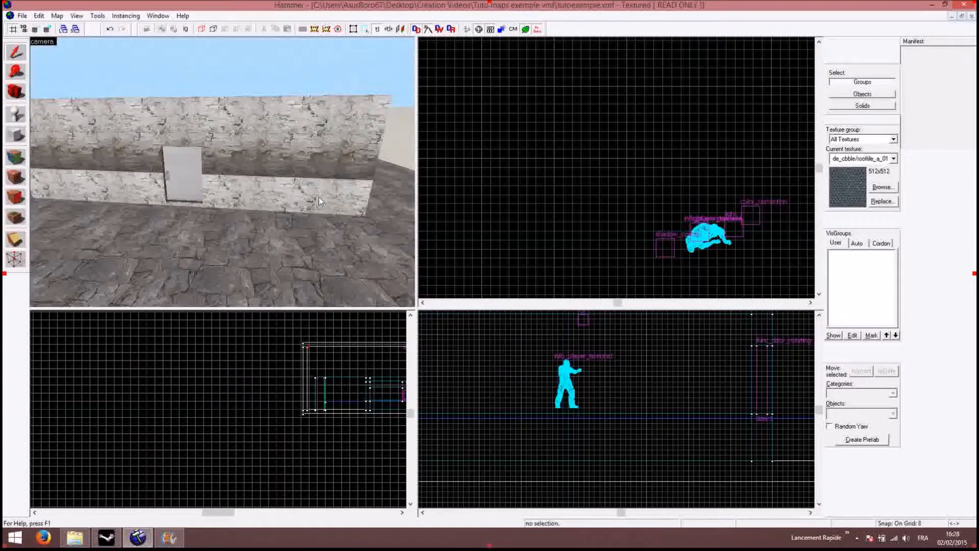
{"action": "scroll", "coordinate": [319, 197], "scroll_direction": "down", "scroll_amount": 3}
{"action": "key", "text": "Left"}
{"action": "scroll", "coordinate": [319, 197], "scroll_direction": "down", "scroll_amount": 5}
{"action": "key", "text": "Right"}
{"action": "key", "text": "Right"}
{"action": "key", "text": "Right"}
{"action": "scroll", "coordinate": [318, 198], "scroll_direction": "up", "scroll_amount": 4}
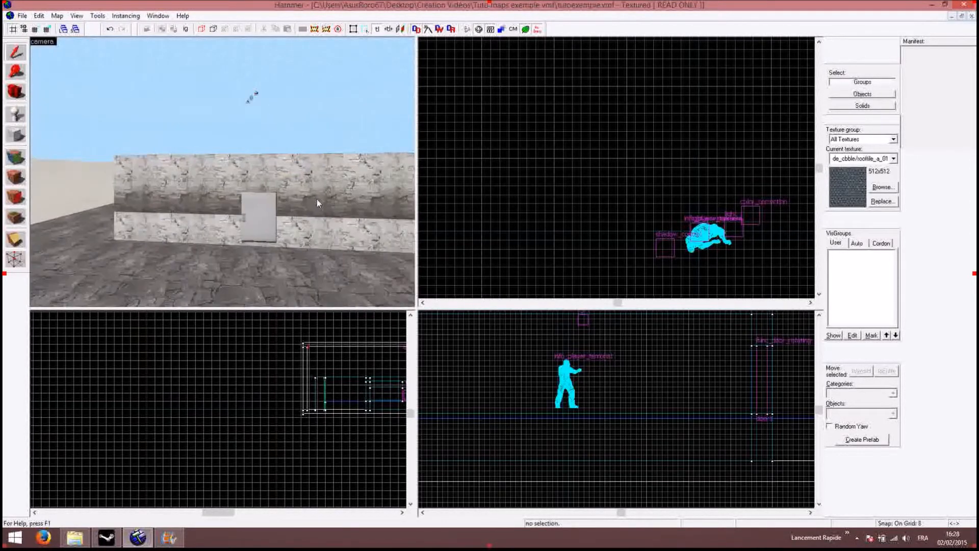
- Select the four wall segments flanking the two doors on the opposite walls
{"action": "left_click", "coordinate": [194, 207]}
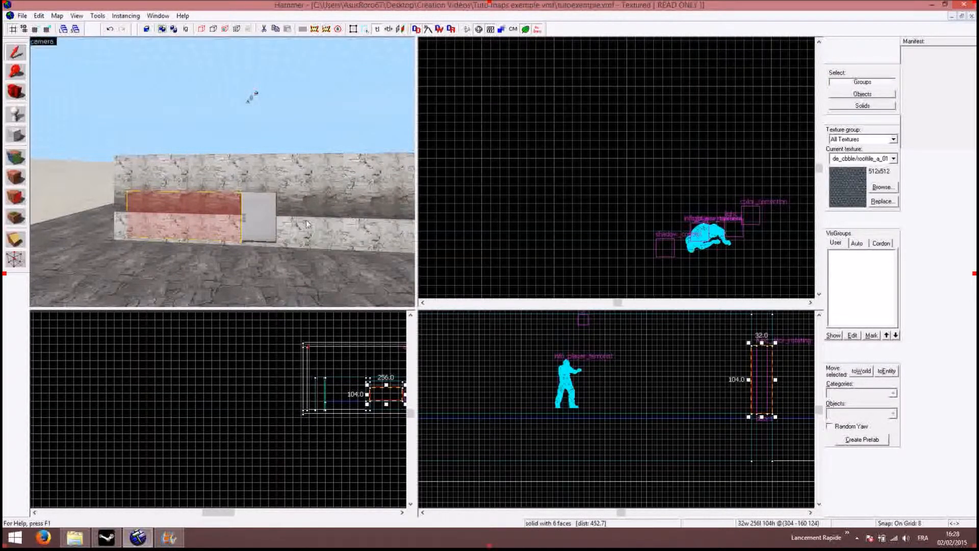
{"action": "left_click", "coordinate": [333, 216], "text": "ctrl"}
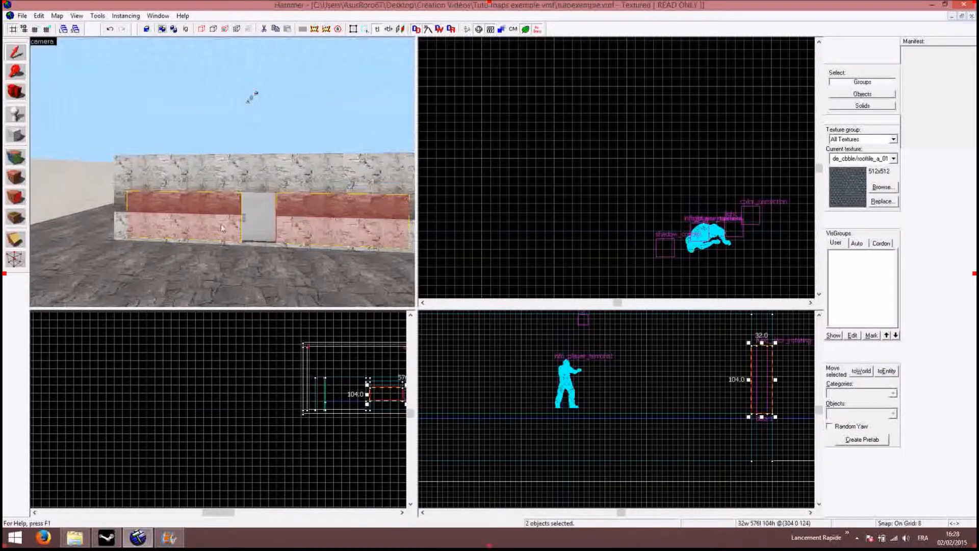
{"action": "scroll", "coordinate": [329, 229], "scroll_direction": "down", "scroll_amount": 6}
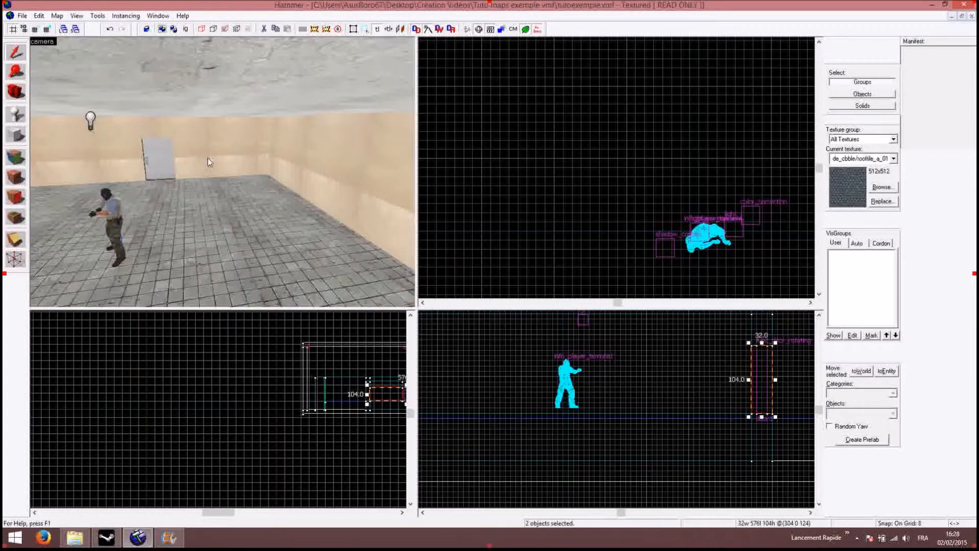
{"action": "left_click", "coordinate": [207, 157], "text": "ctrl"}
{"action": "left_click", "coordinate": [96, 161], "text": "ctrl"}
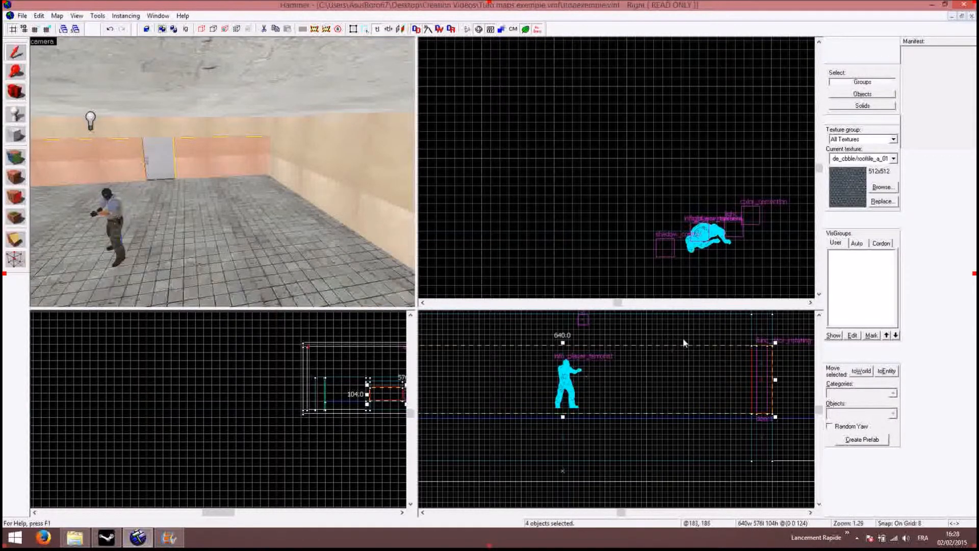
- Clip the segments on one side of the doors, keeping both parts, about 32 units from the outer end and 32 units from the doors
{"action": "scroll", "coordinate": [657, 244], "scroll_direction": "down", "scroll_amount": 5}
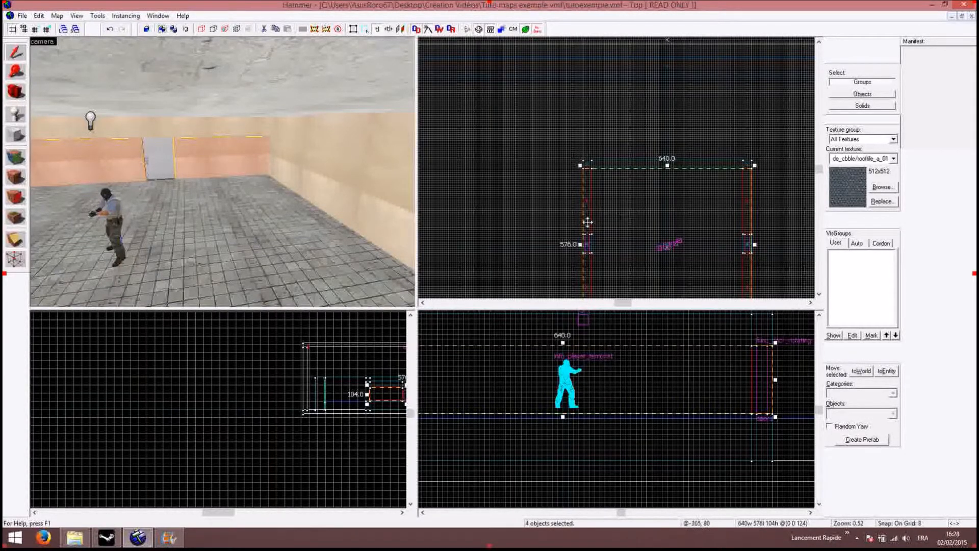
{"action": "left_click", "coordinate": [14, 241]}
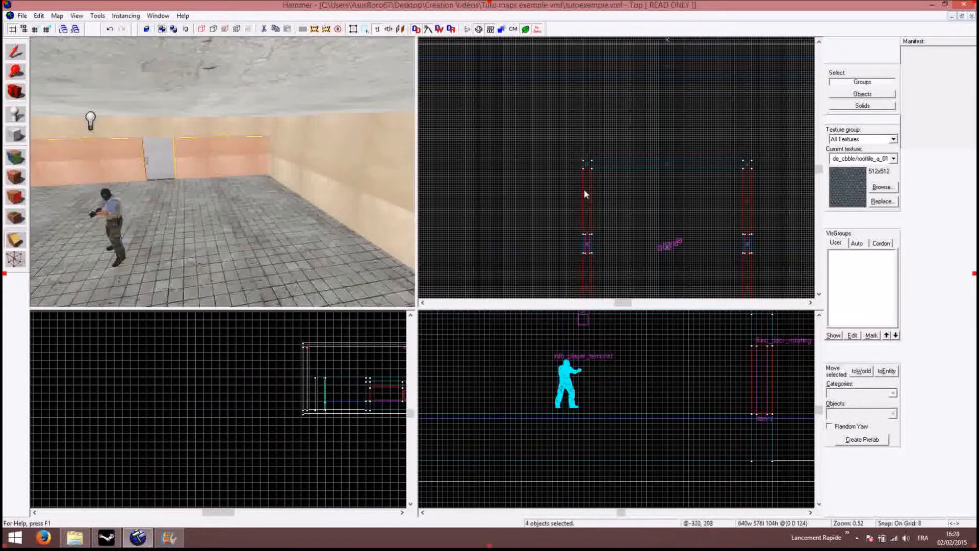
{"action": "left_click_drag", "start_coordinate": [583, 176], "coordinate": [772, 181]}
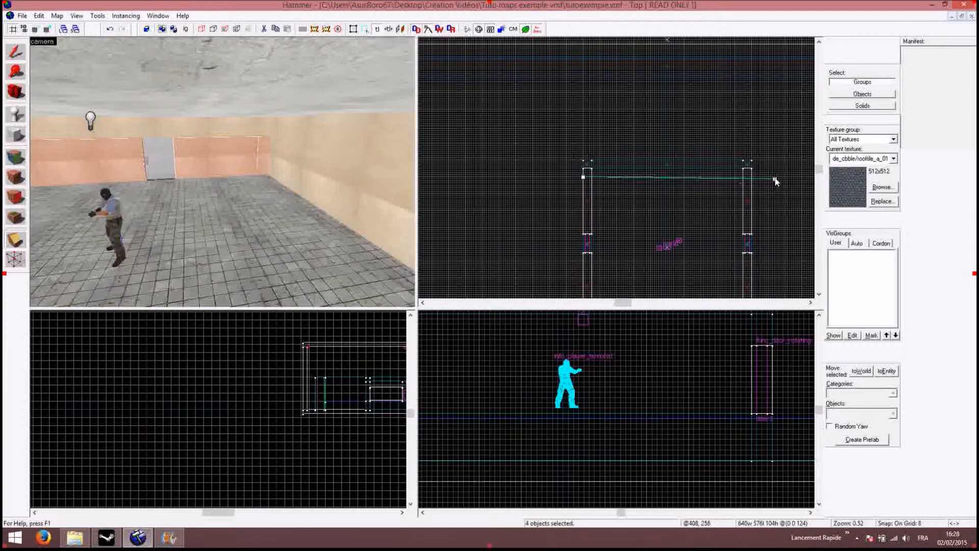
{"action": "key", "text": "Return"}
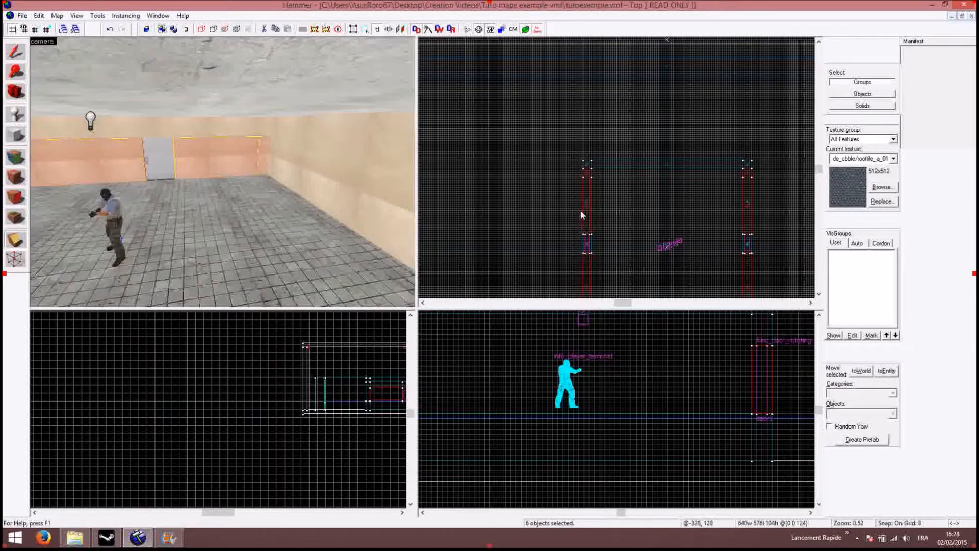
{"action": "mouse_move", "coordinate": [585, 230]}
{"action": "left_mouse_down"}
{"action": "mouse_move", "coordinate": [789, 222]}
{"action": "mouse_move", "coordinate": [782, 231]}
{"action": "left_mouse_up"}
{"action": "key", "text": "Return"}
- Clip the segments on the other side of the doors the same way, about 32 units from the doors and from the outer end
{"action": "left_click_drag", "start_coordinate": [585, 262], "coordinate": [797, 265]}
{"action": "key", "text": "Return"}
{"action": "left_click", "coordinate": [819, 295]}
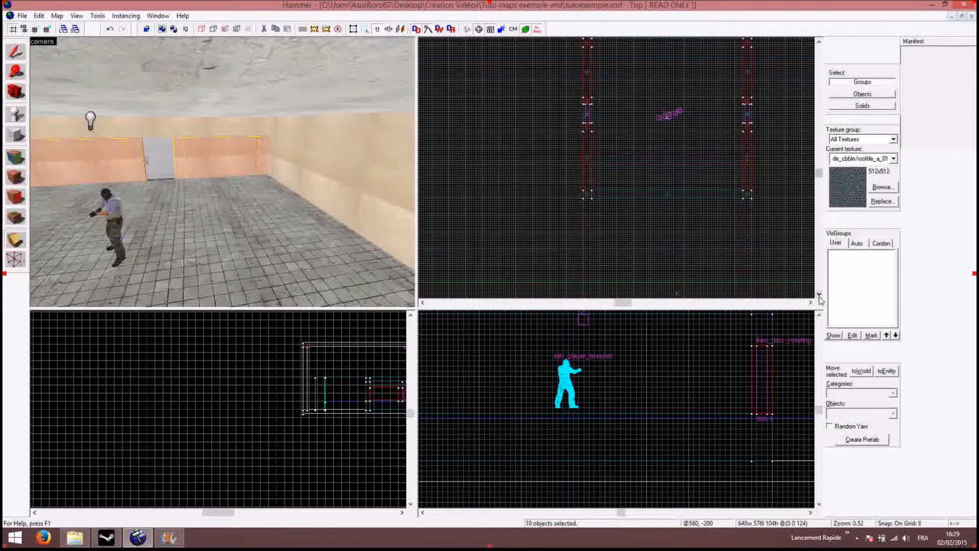
{"action": "left_click_drag", "start_coordinate": [753, 182], "coordinate": [562, 181]}
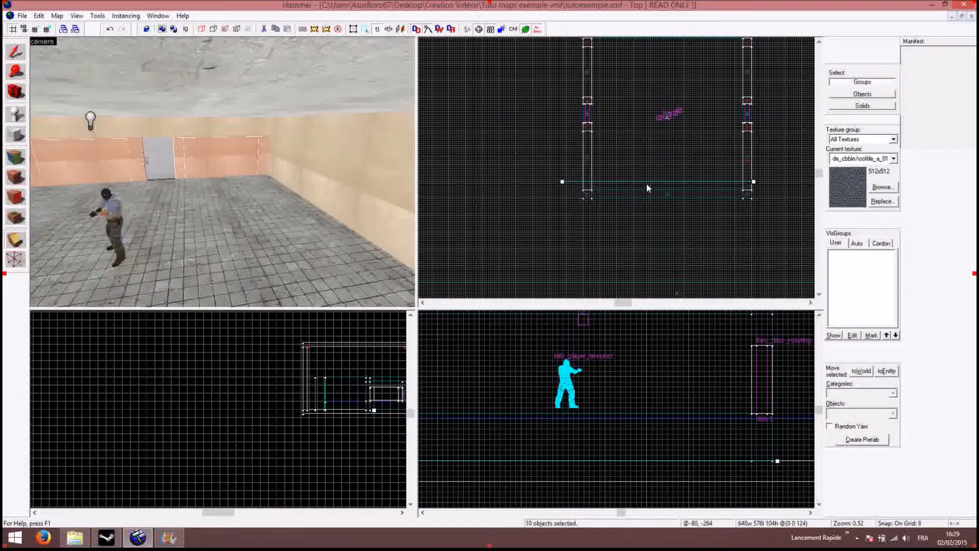
{"action": "key", "text": "Return"}
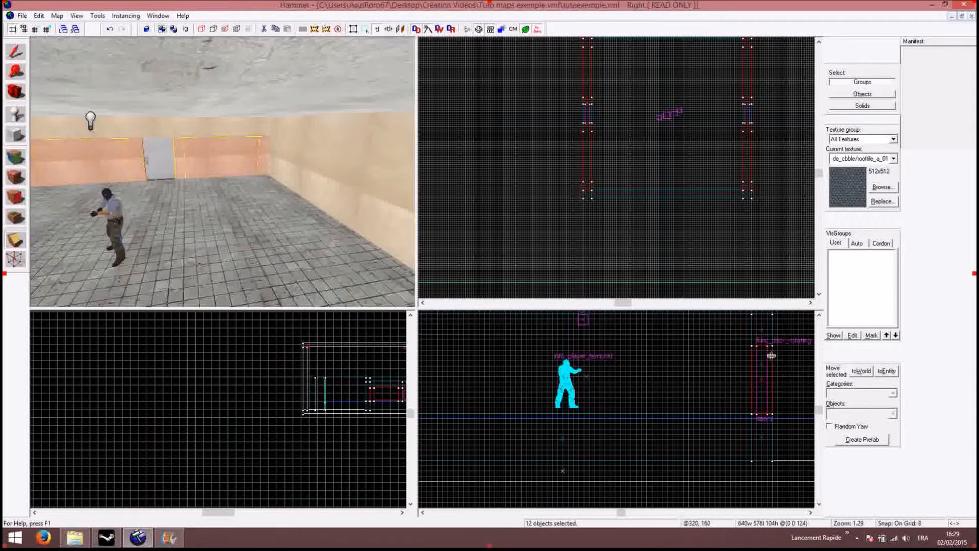
- Clip all the wall pieces horizontally at heights 160 and 96, keeping both parts, to outline 64-unit-high window panels
{"action": "left_click_drag", "start_coordinate": [773, 355], "coordinate": [595, 354]}
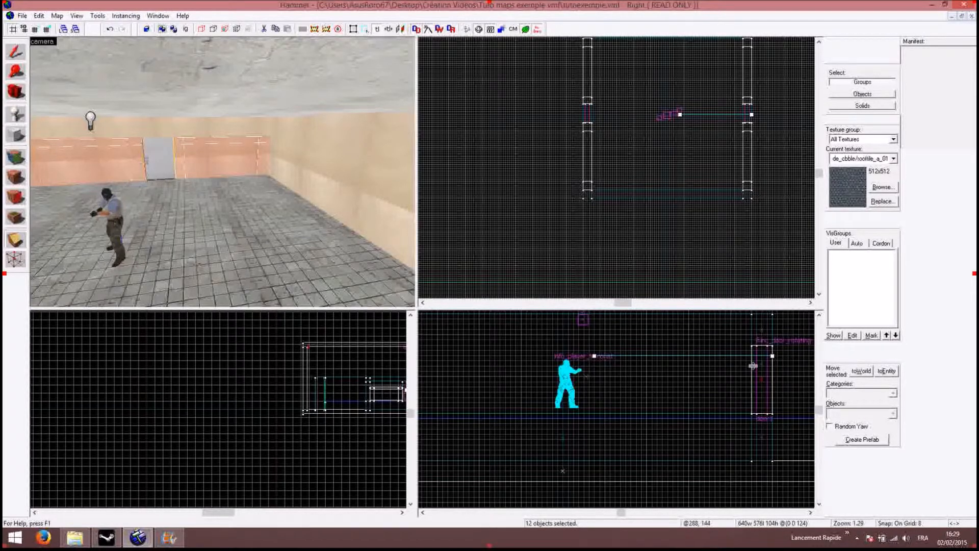
{"action": "key", "text": "Return"}
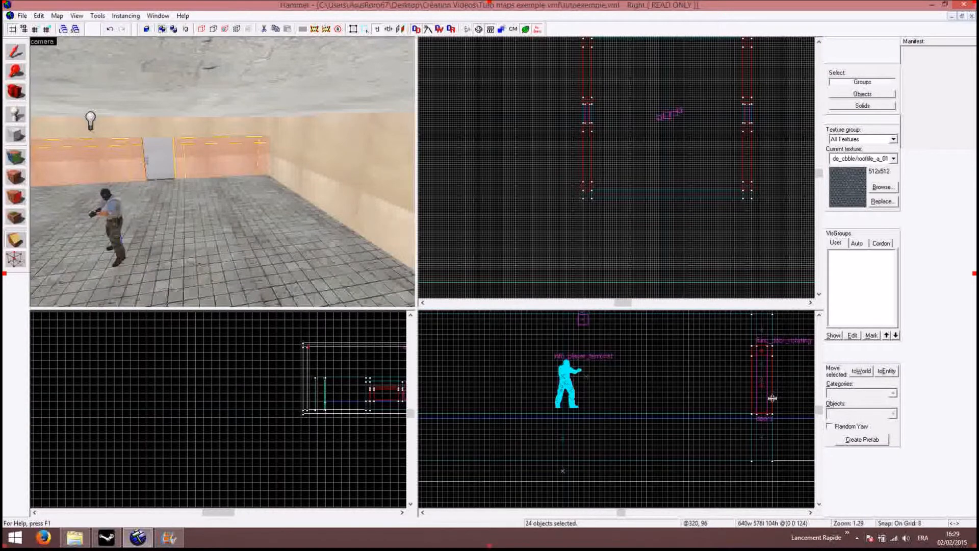
{"action": "left_click", "coordinate": [747, 399]}
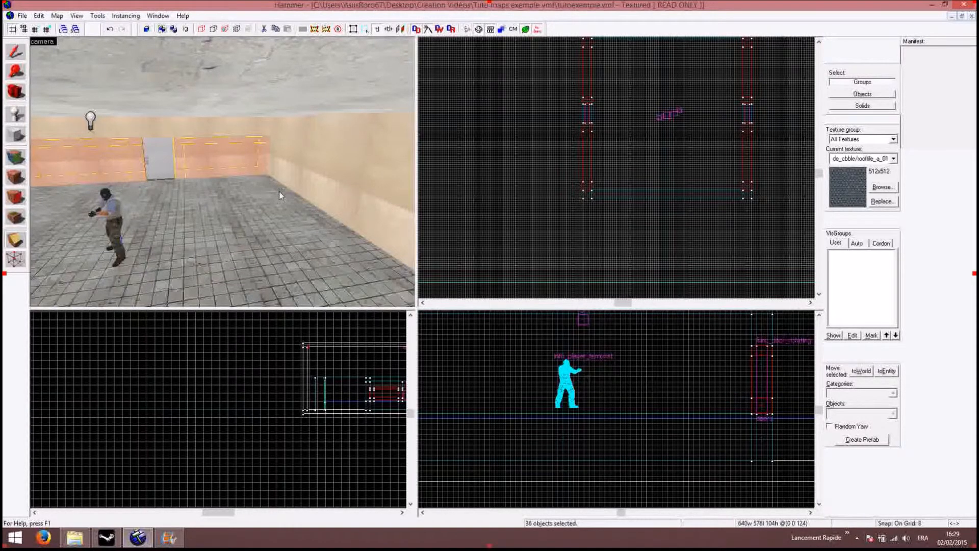
- Clear the wall selection and select only the four central window panels, two beside each door
{"action": "left_click", "coordinate": [15, 52]}
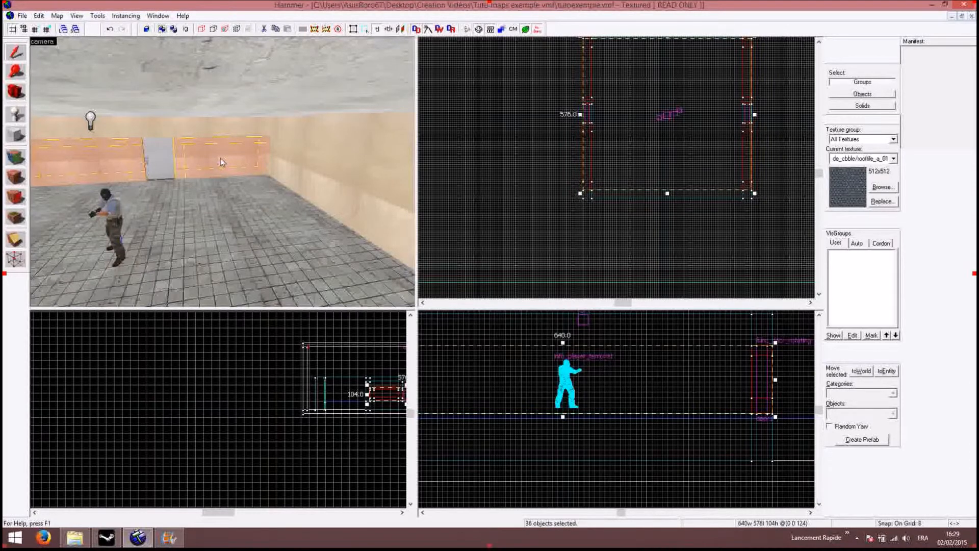
{"action": "left_click", "coordinate": [220, 159]}
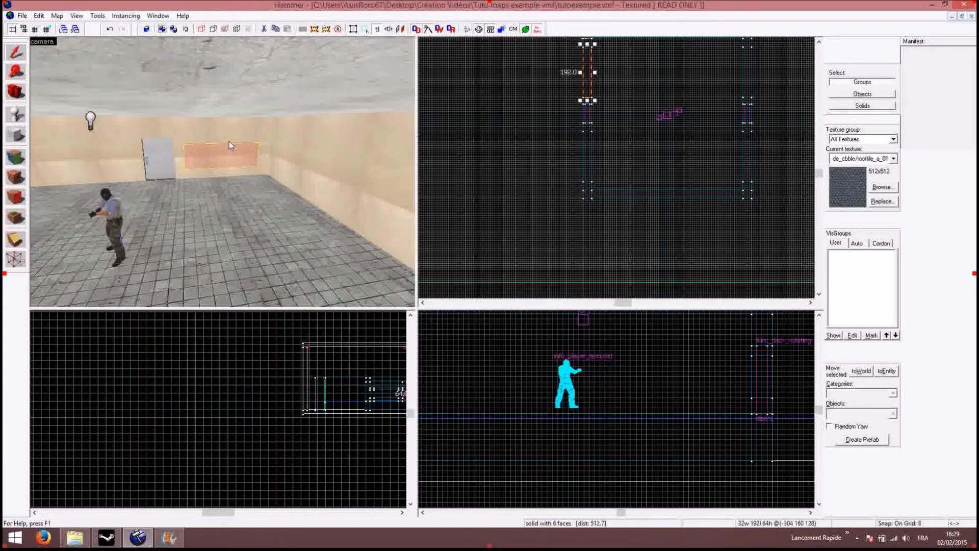
{"action": "key", "text": "Left"}
{"action": "left_click", "coordinate": [170, 156], "text": "ctrl"}
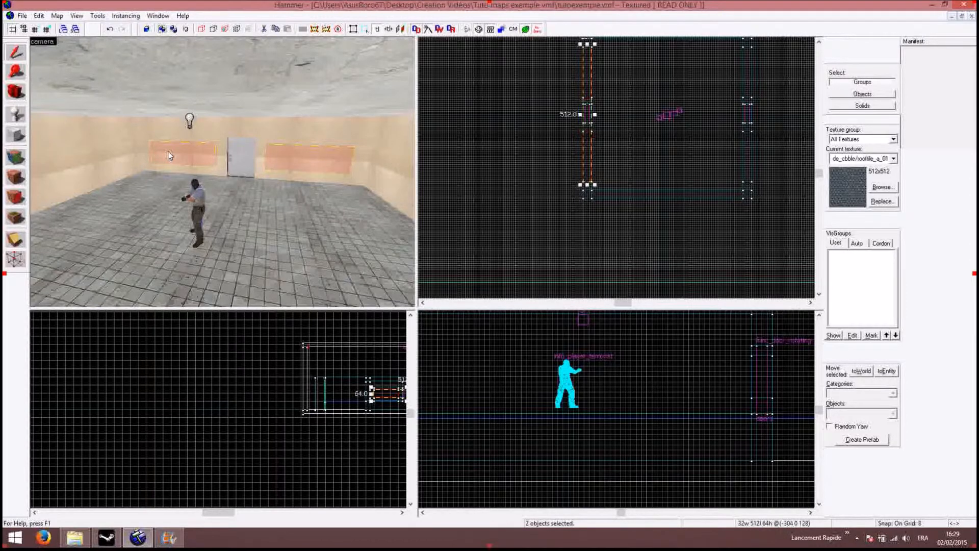
{"action": "key", "text": "Left"}
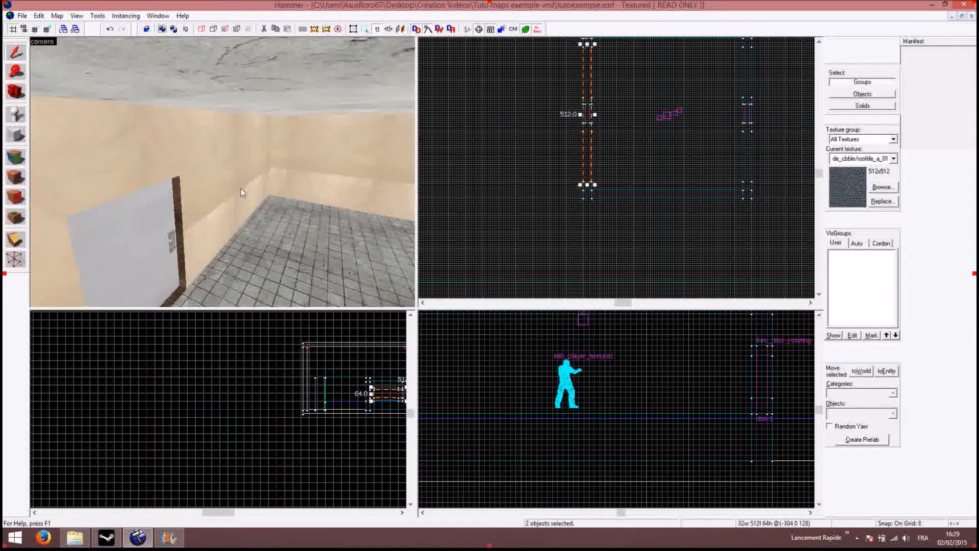
{"action": "left_click", "coordinate": [241, 193], "text": "ctrl"}
{"action": "key", "text": "Up"}
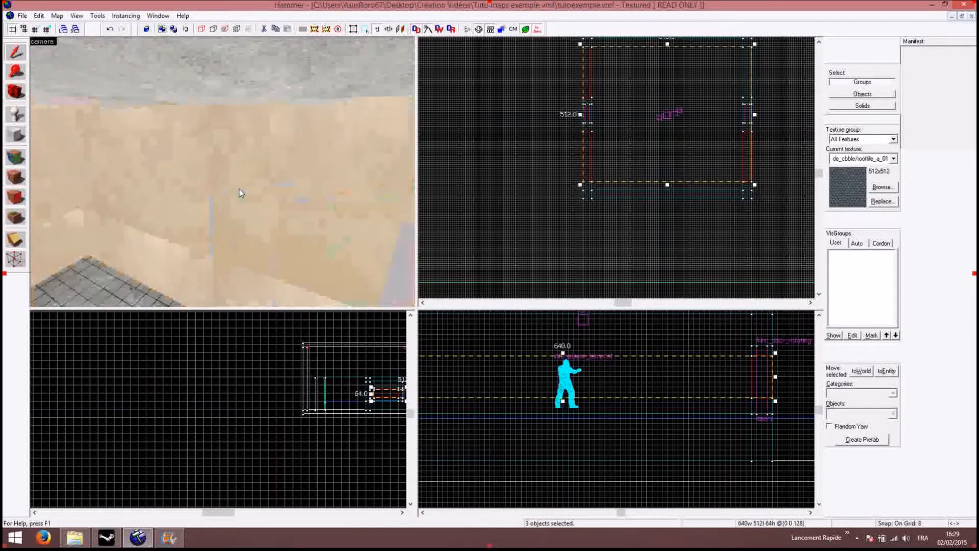
{"action": "left_click", "coordinate": [192, 225], "text": "ctrl"}
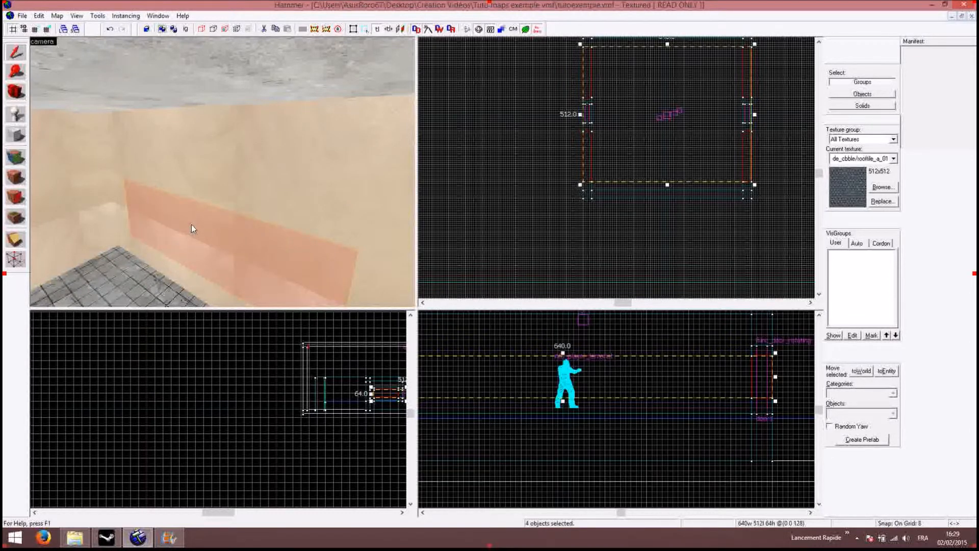
{"action": "key", "text": "Left"}
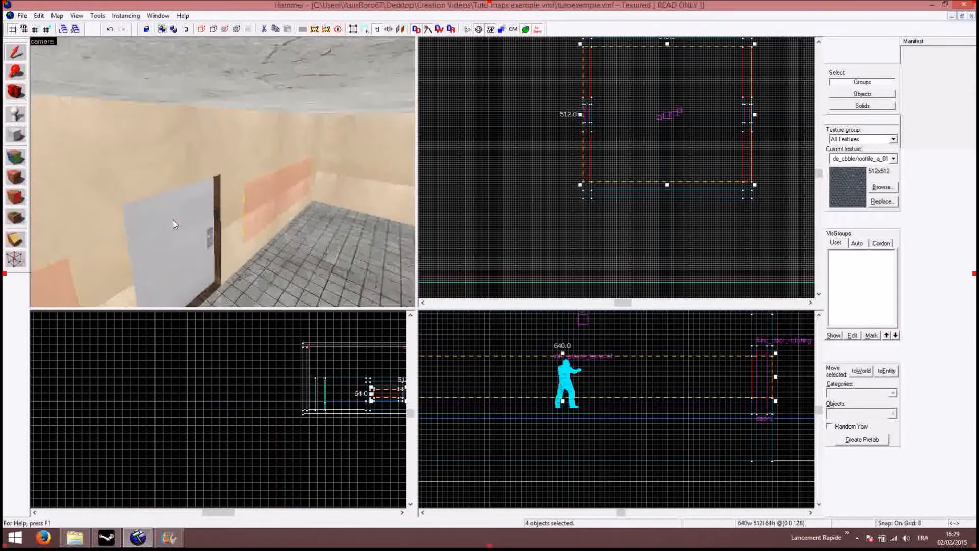
- Apply the glass/glasswindow037a texture to all faces of the four selected window panels, finding it with the filter "glass"
{"action": "left_click", "coordinate": [16, 159]}
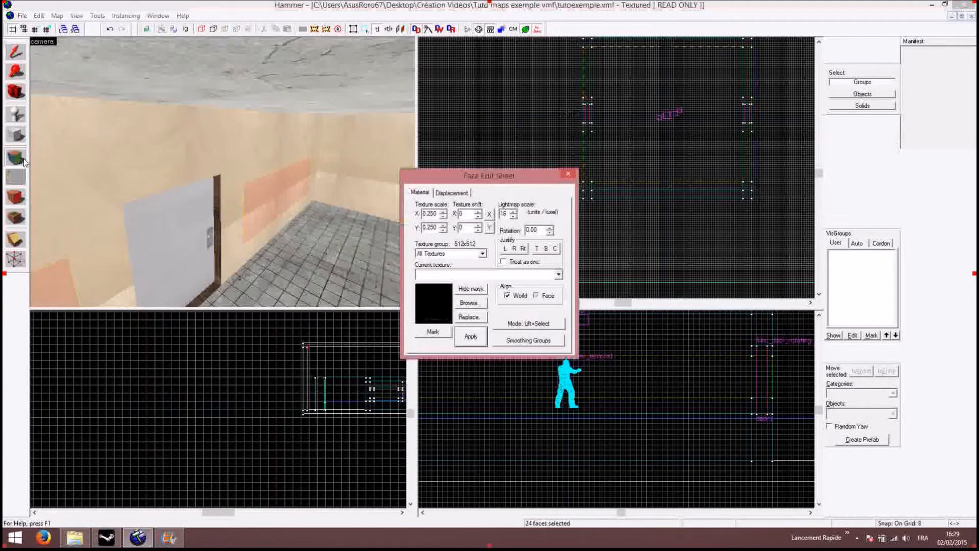
{"action": "left_click", "coordinate": [469, 303]}
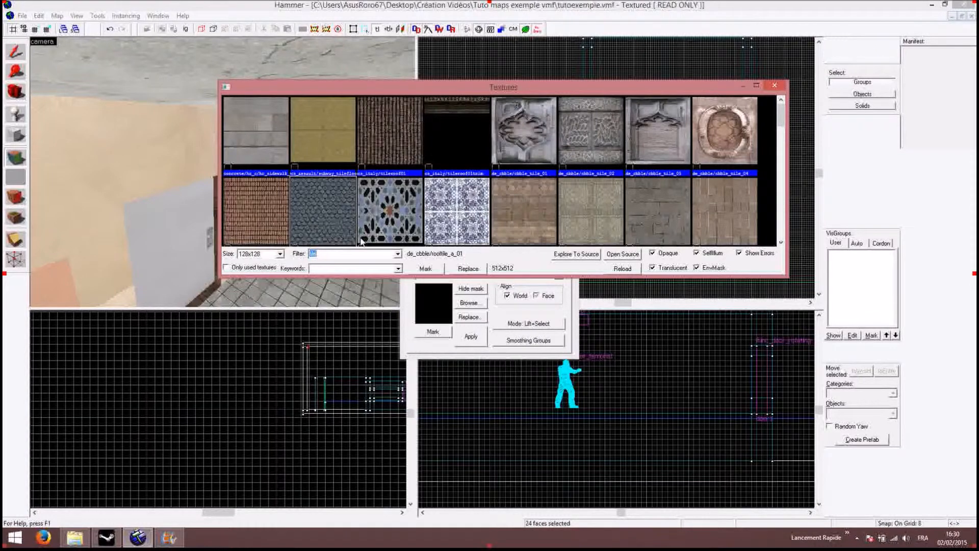
{"action": "type", "text": "glass"}
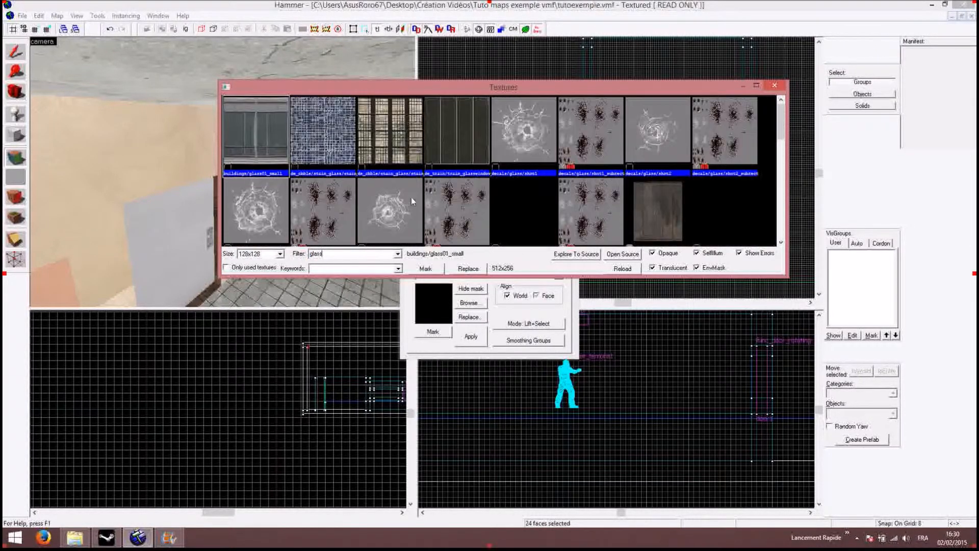
{"action": "left_click_drag", "start_coordinate": [783, 109], "coordinate": [784, 158]}
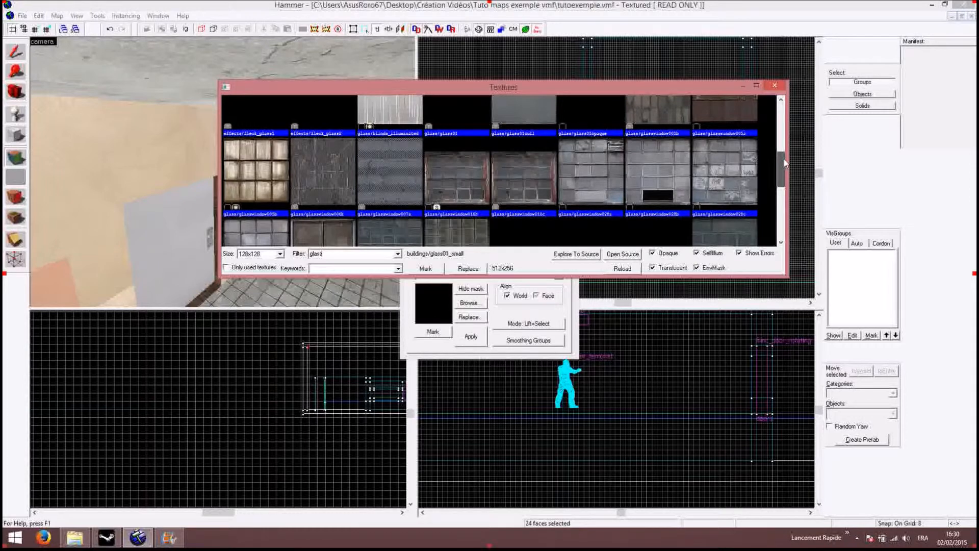
{"action": "left_click_drag", "start_coordinate": [784, 158], "coordinate": [775, 192]}
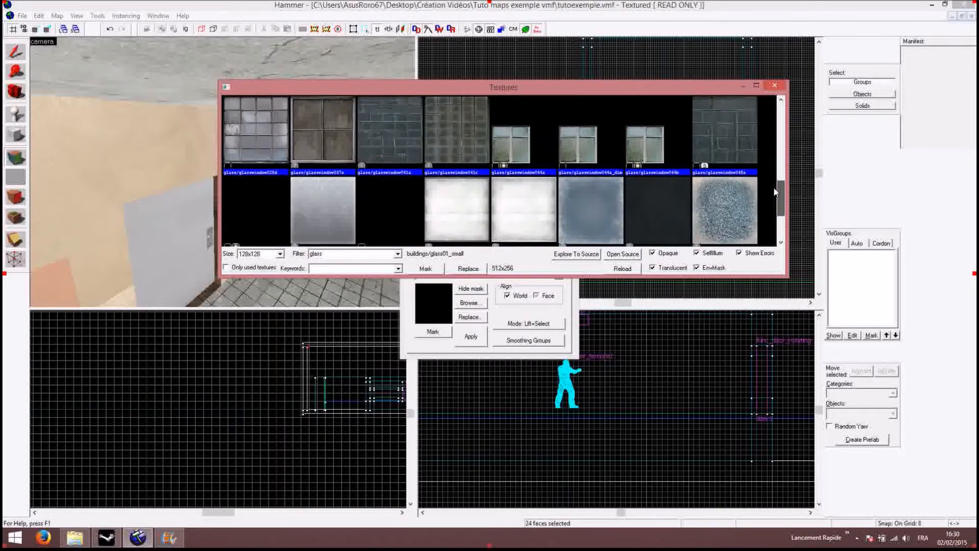
{"action": "double_click", "coordinate": [346, 131]}
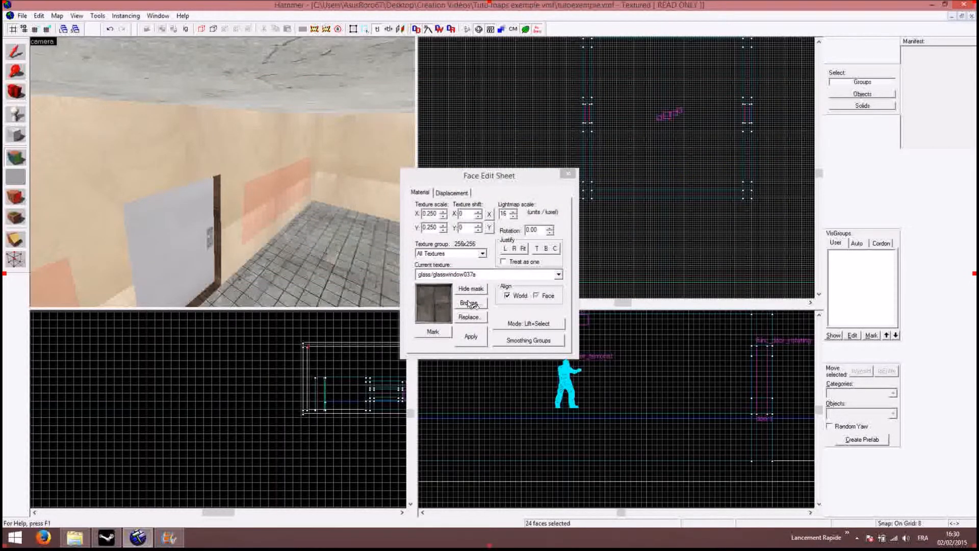
{"action": "left_click", "coordinate": [472, 335]}
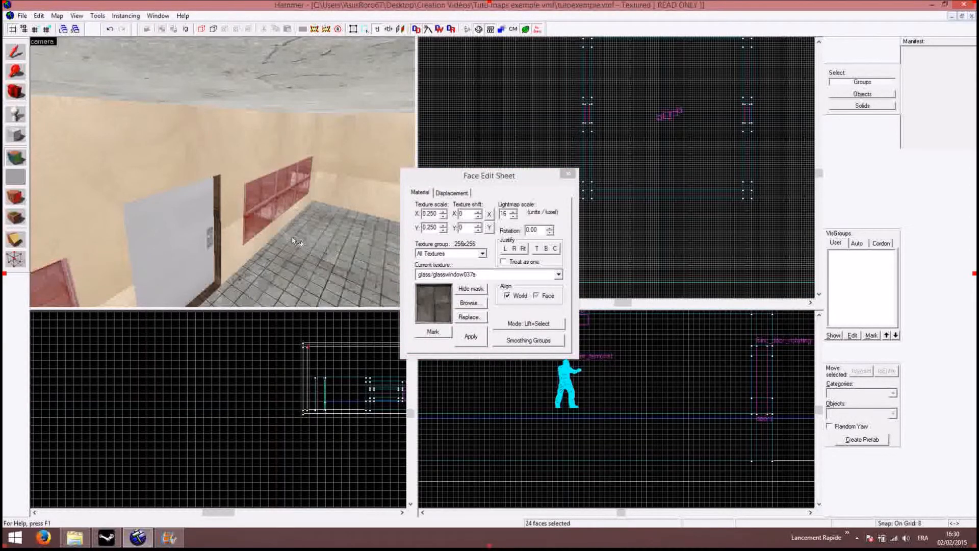
- Fit the window texture to each selected panel face and finish the face editing
{"action": "key", "text": "Left"}
{"action": "key", "text": "Left"}
{"action": "key", "text": "Left"}
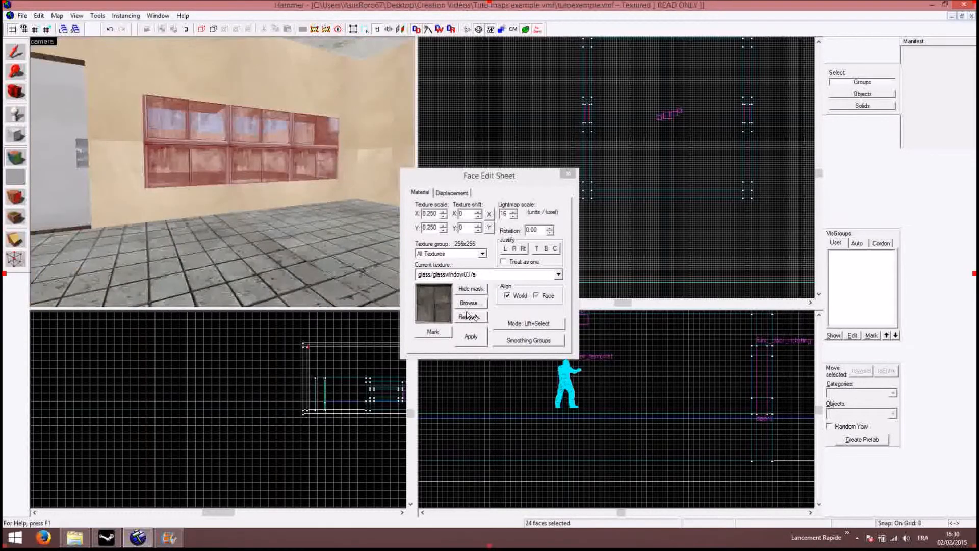
{"action": "left_click", "coordinate": [523, 248]}
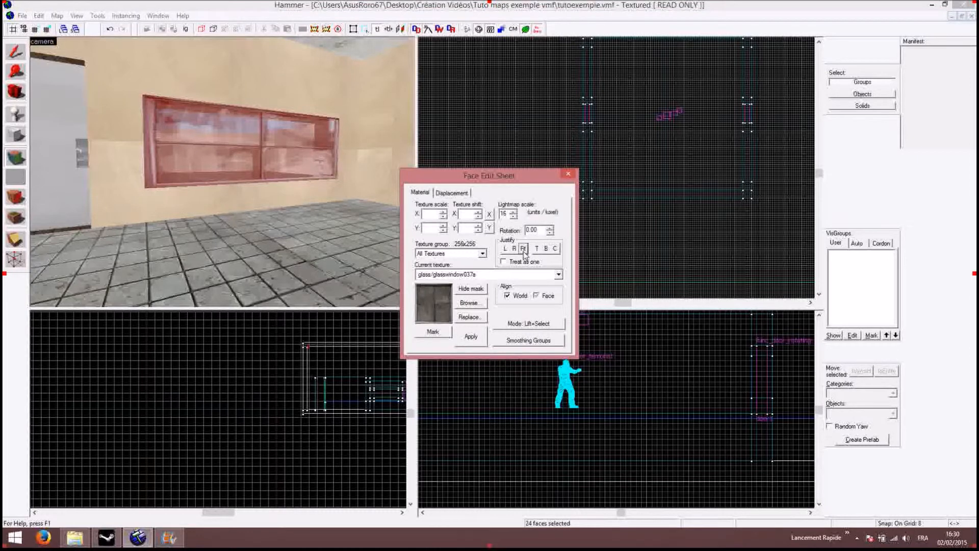
{"action": "left_click", "coordinate": [567, 174]}
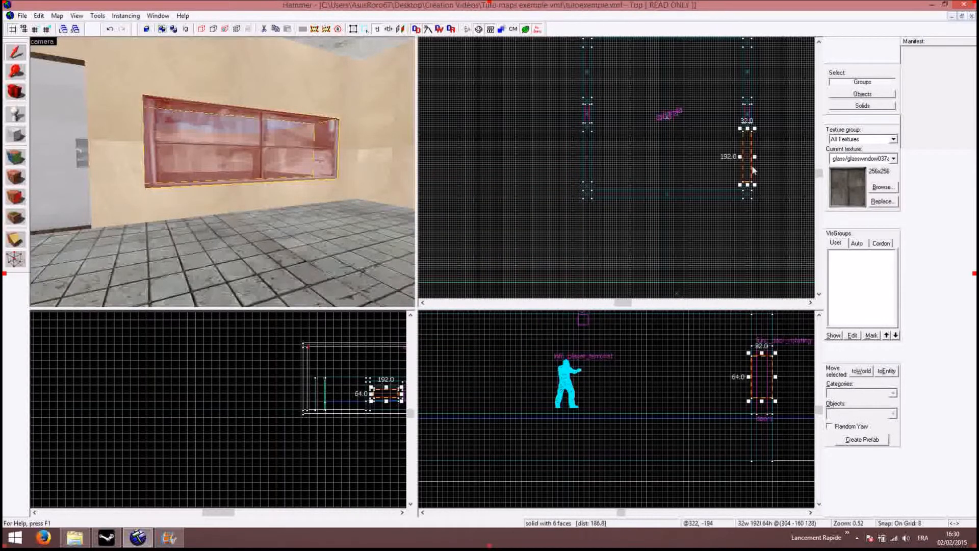
- Thin the two window panels in the positive-X door wall to 8 units, keeping them within the wall's thickness
{"action": "left_click_drag", "start_coordinate": [740, 157], "coordinate": [747, 155]}
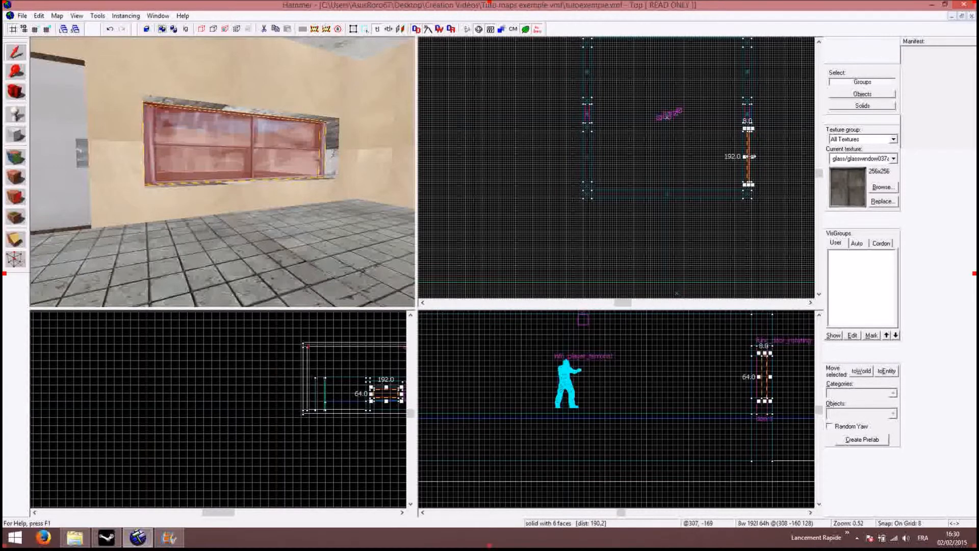
{"action": "left_click", "coordinate": [583, 151]}
{"action": "left_click_drag", "start_coordinate": [234, 135], "coordinate": [219, 144]}
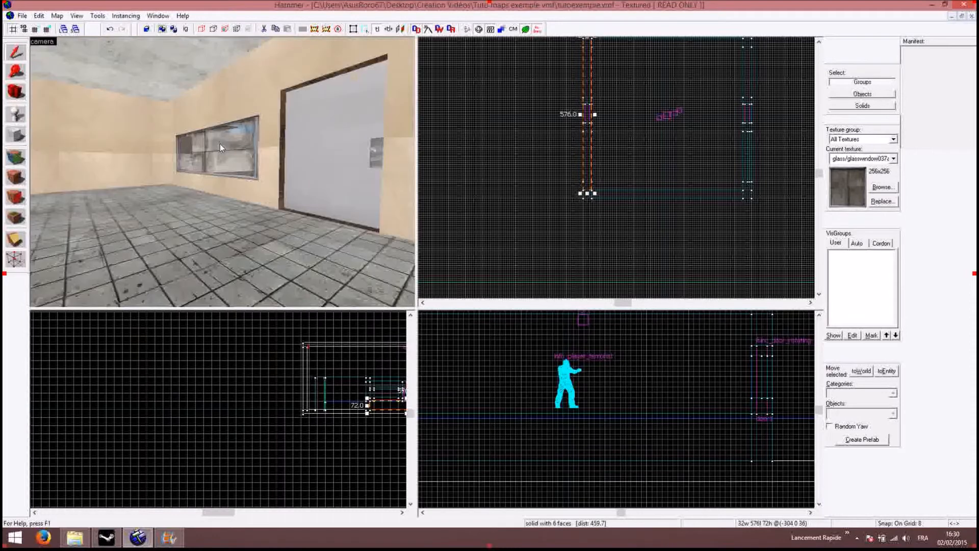
{"action": "left_click", "coordinate": [218, 151]}
{"action": "left_click_drag", "start_coordinate": [741, 72], "coordinate": [754, 73]}
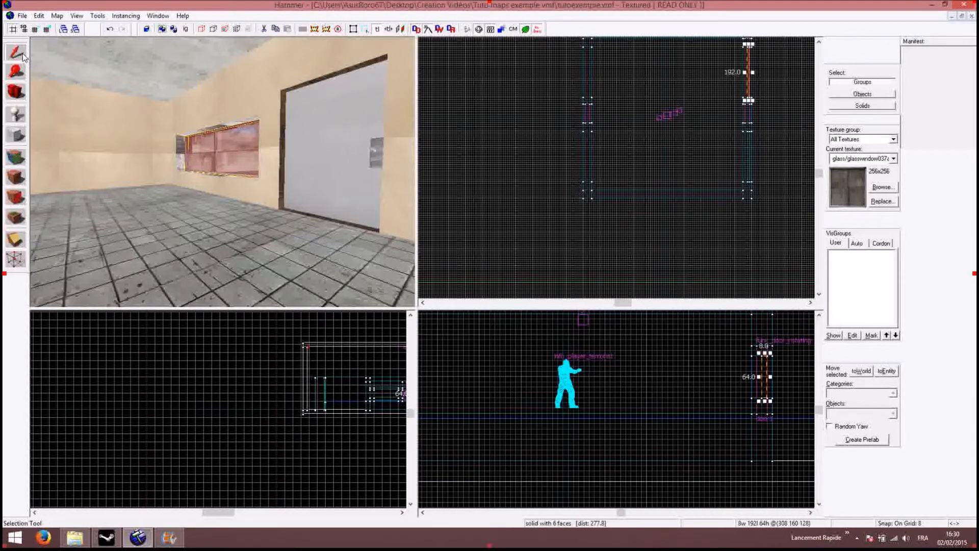
- Thin the two window panels in the opposite, negative-X door wall to 8 units and clear the selection
{"action": "key", "text": "z"}
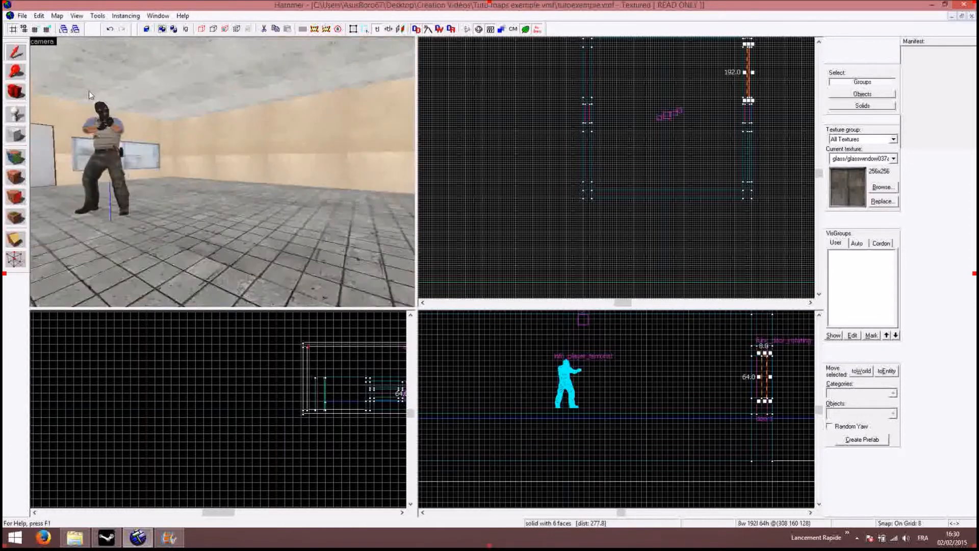
{"action": "key", "text": "z"}
{"action": "left_click", "coordinate": [189, 154]}
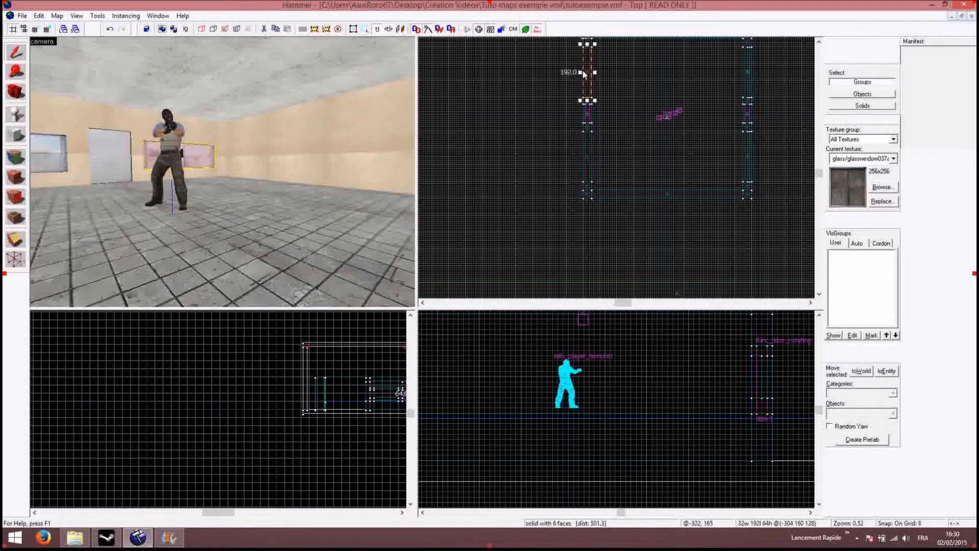
{"action": "left_click_drag", "start_coordinate": [582, 71], "coordinate": [591, 72]}
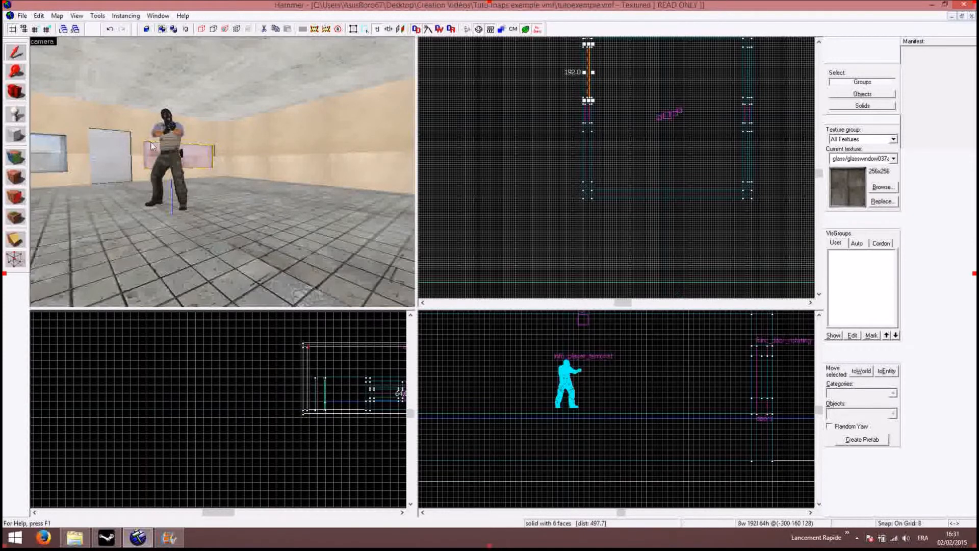
{"action": "left_click_drag", "start_coordinate": [151, 143], "coordinate": [127, 150]}
{"action": "left_click", "coordinate": [127, 150]}
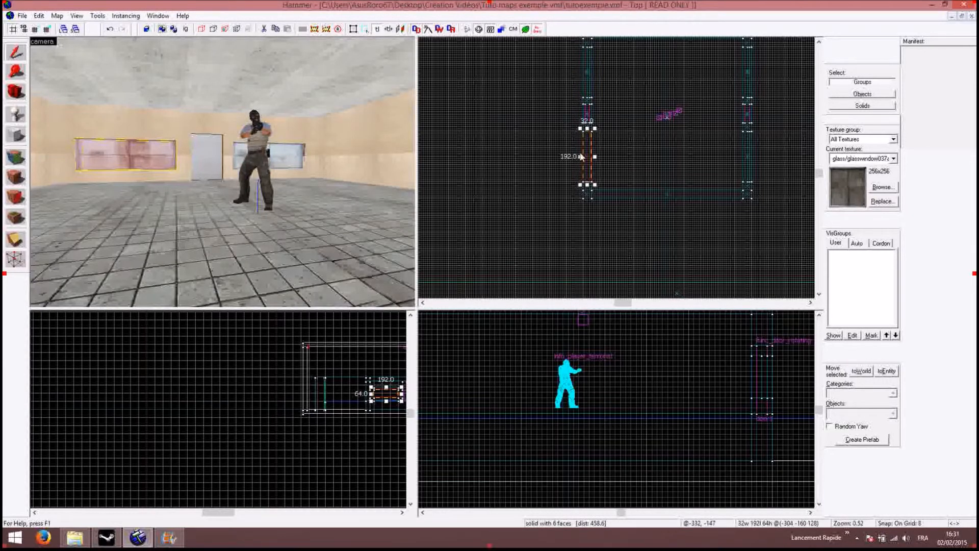
{"action": "left_click_drag", "start_coordinate": [581, 156], "coordinate": [595, 156]}
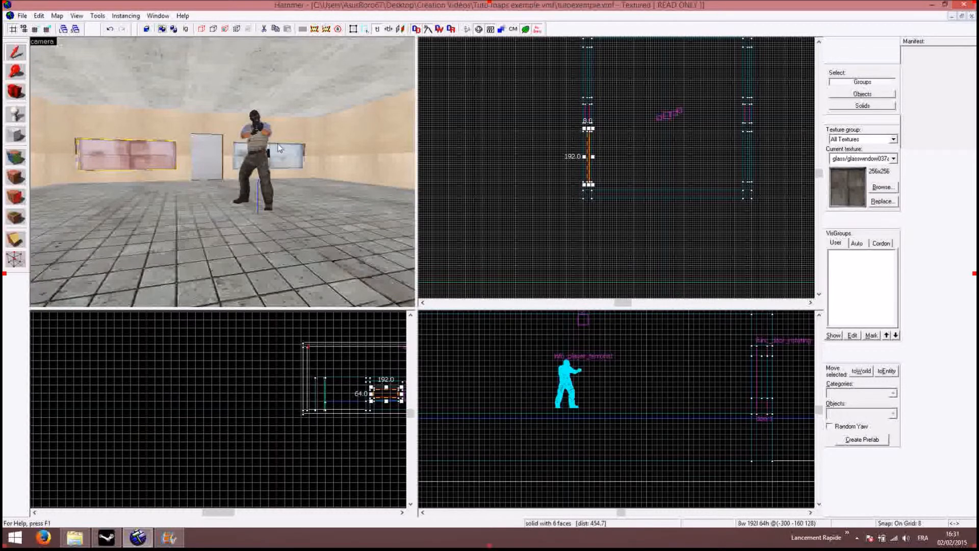
{"action": "left_click", "coordinate": [637, 174]}
- Inspect the glass windows and doors in the 3D view from inside and outside the building
{"action": "scroll", "coordinate": [228, 152], "scroll_direction": "up", "scroll_amount": 5}
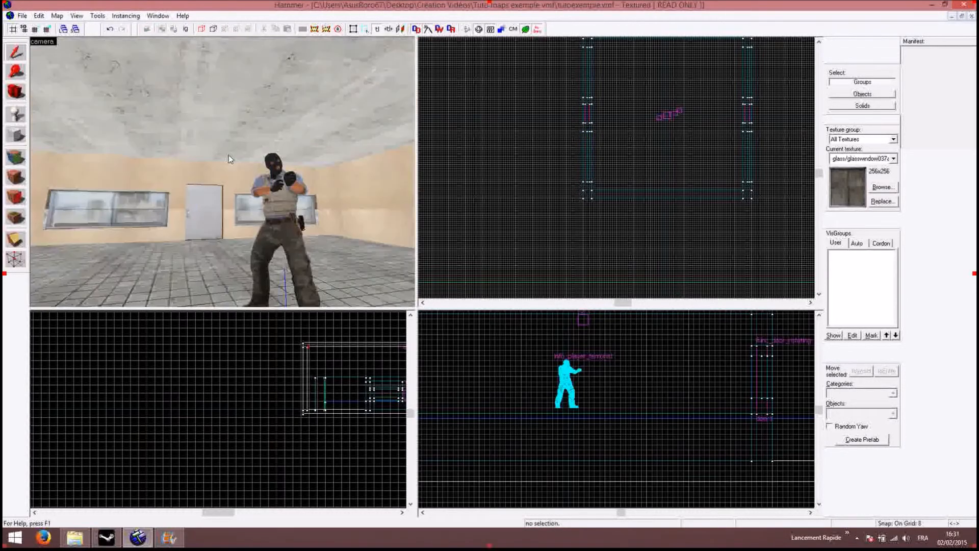
{"action": "scroll", "coordinate": [228, 154], "scroll_direction": "up", "scroll_amount": 5}
{"action": "key", "text": "z"}
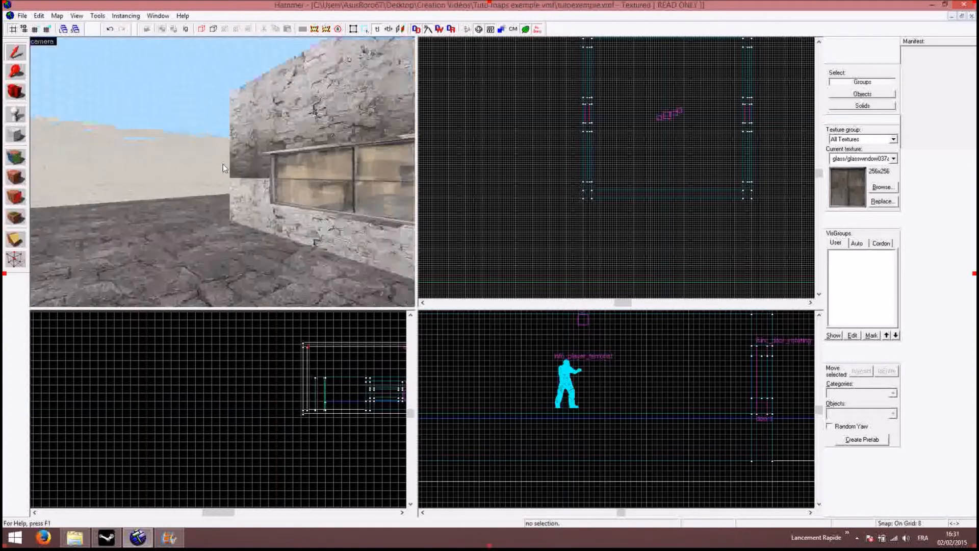
{"action": "scroll", "coordinate": [223, 163], "scroll_direction": "up", "scroll_amount": 5}
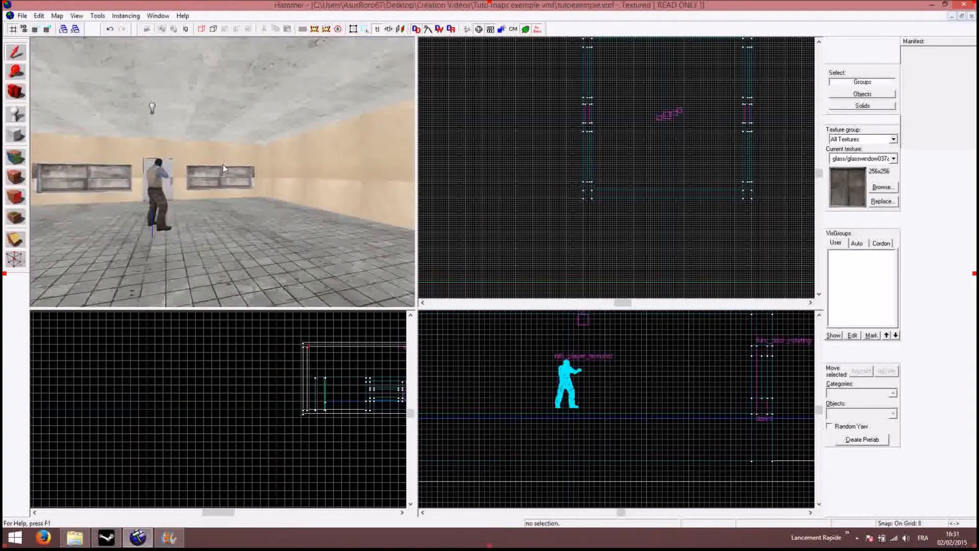
{"action": "key", "text": "Left"}
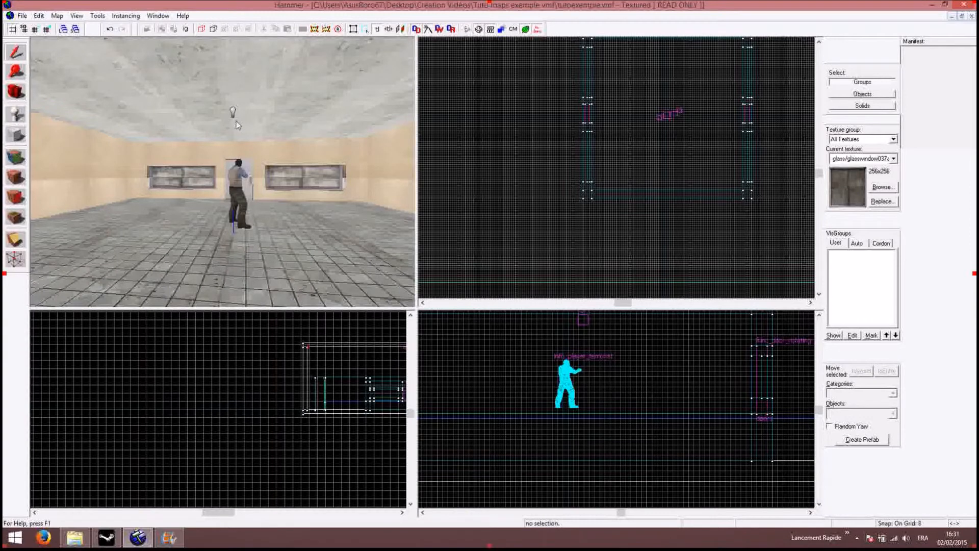
{"action": "scroll", "coordinate": [236, 121], "scroll_direction": "down", "scroll_amount": 6}
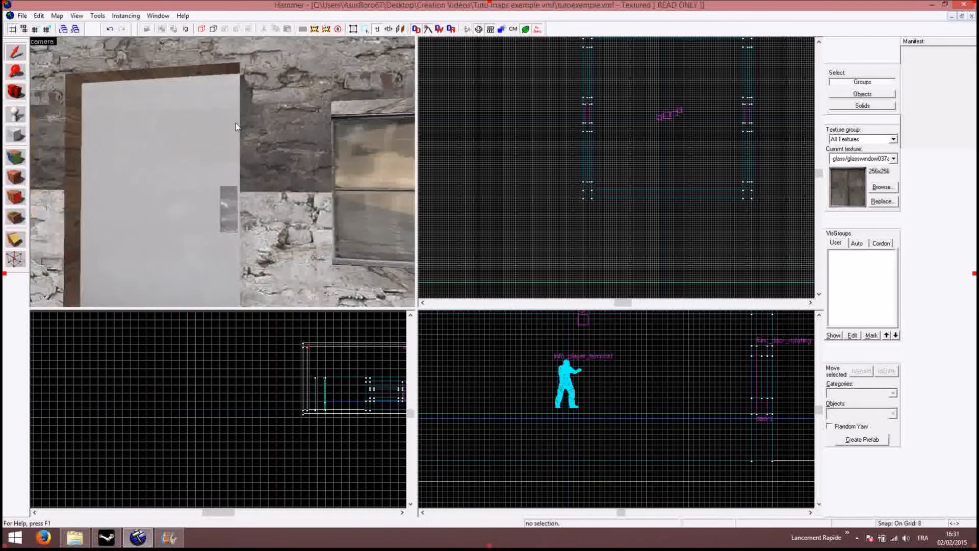
{"action": "key", "text": "Right"}
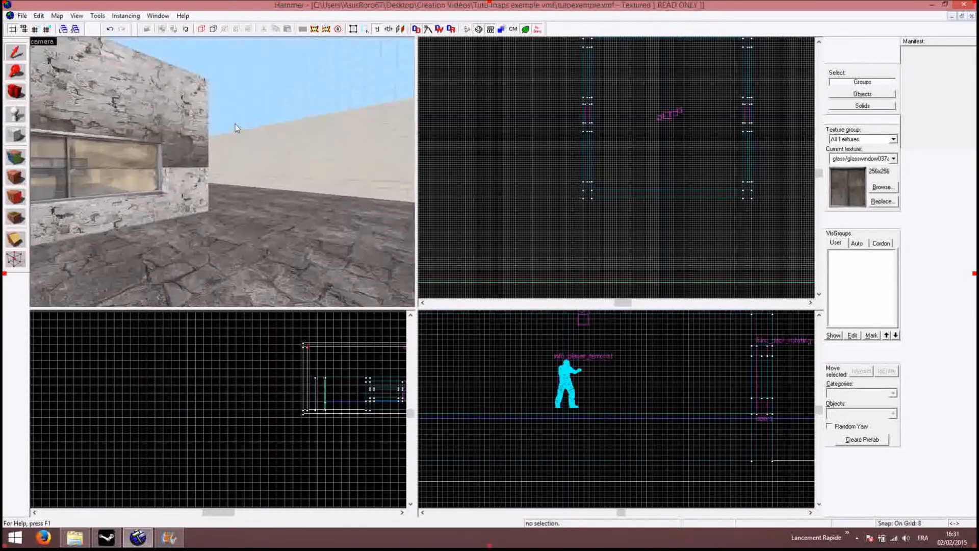
{"action": "key", "text": "w"}
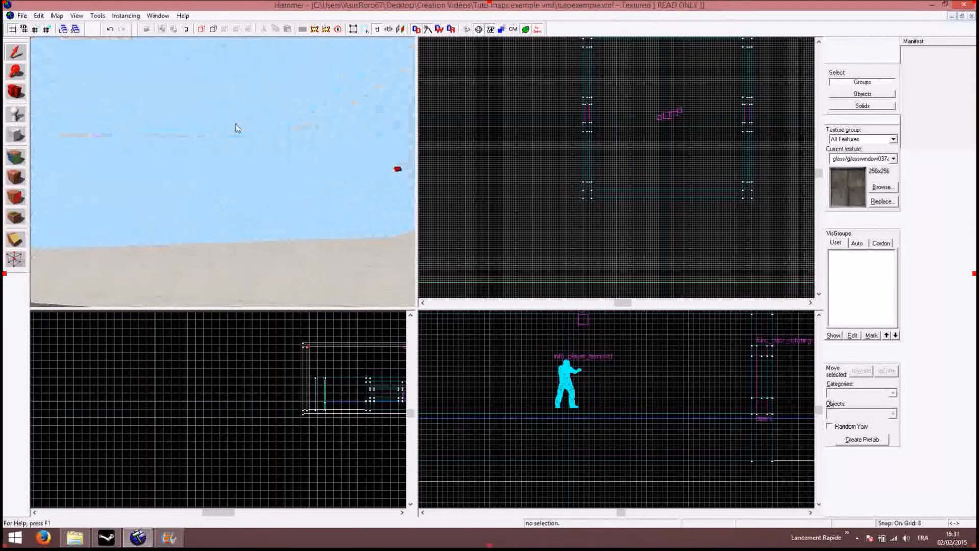
{"action": "key", "text": "Left"}
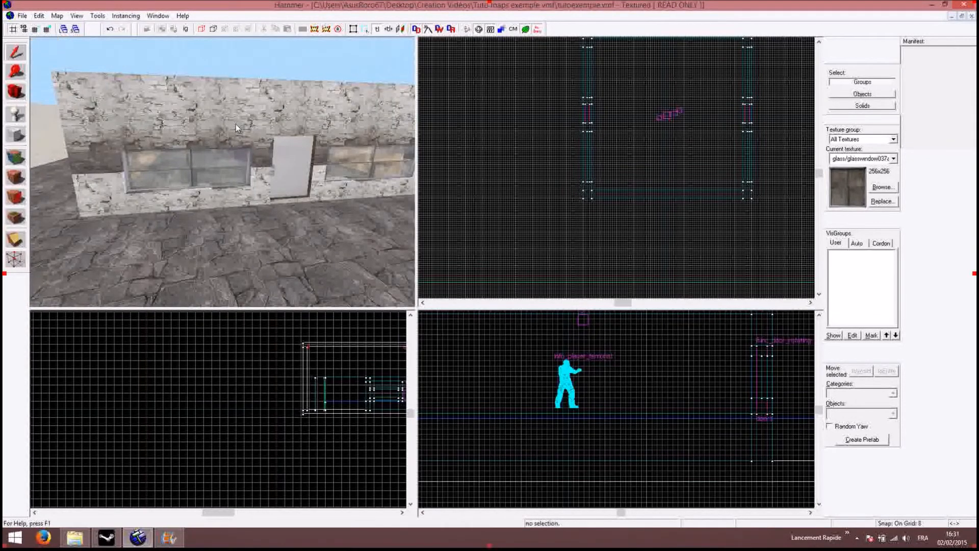
{"action": "key", "text": "w"}
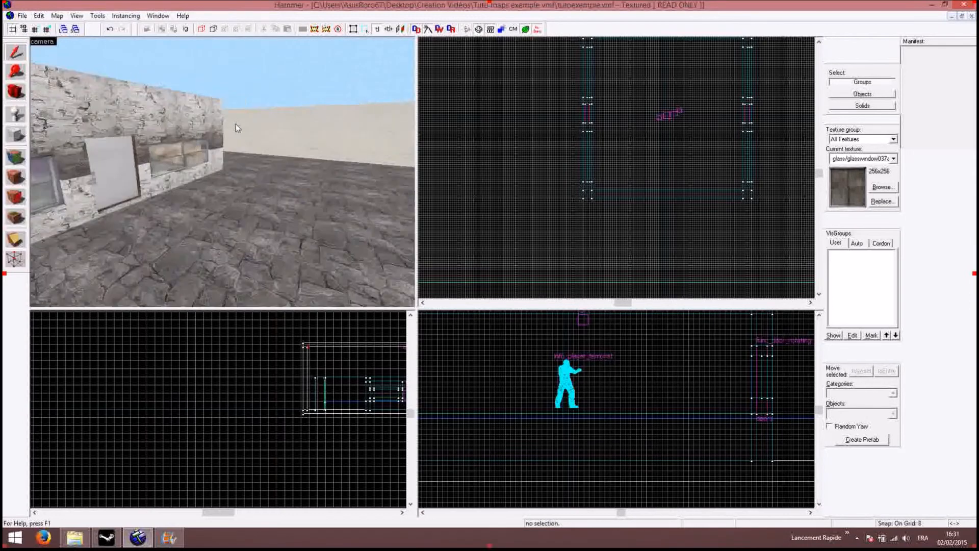
{"action": "key", "text": "Left"}
{"action": "key", "text": "s"}
{"action": "key", "text": "Right"}
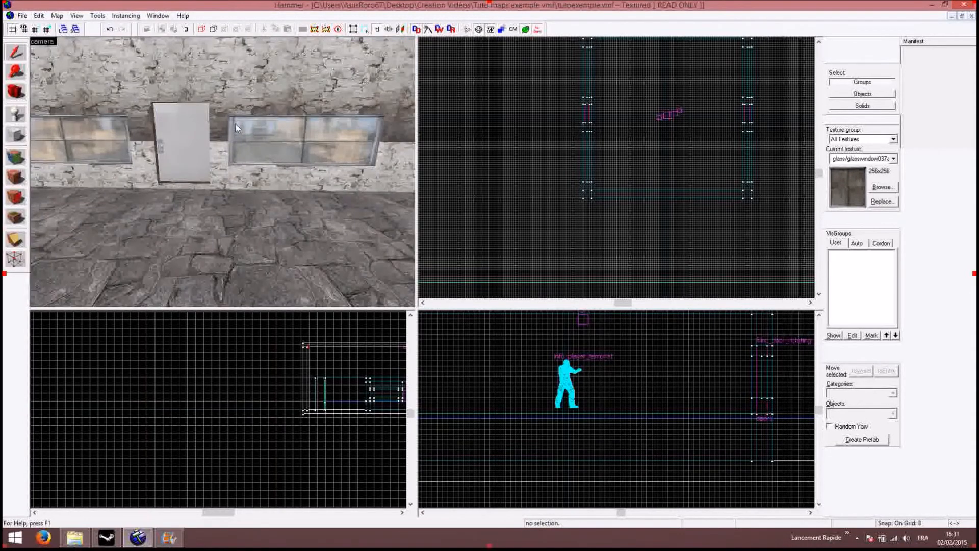